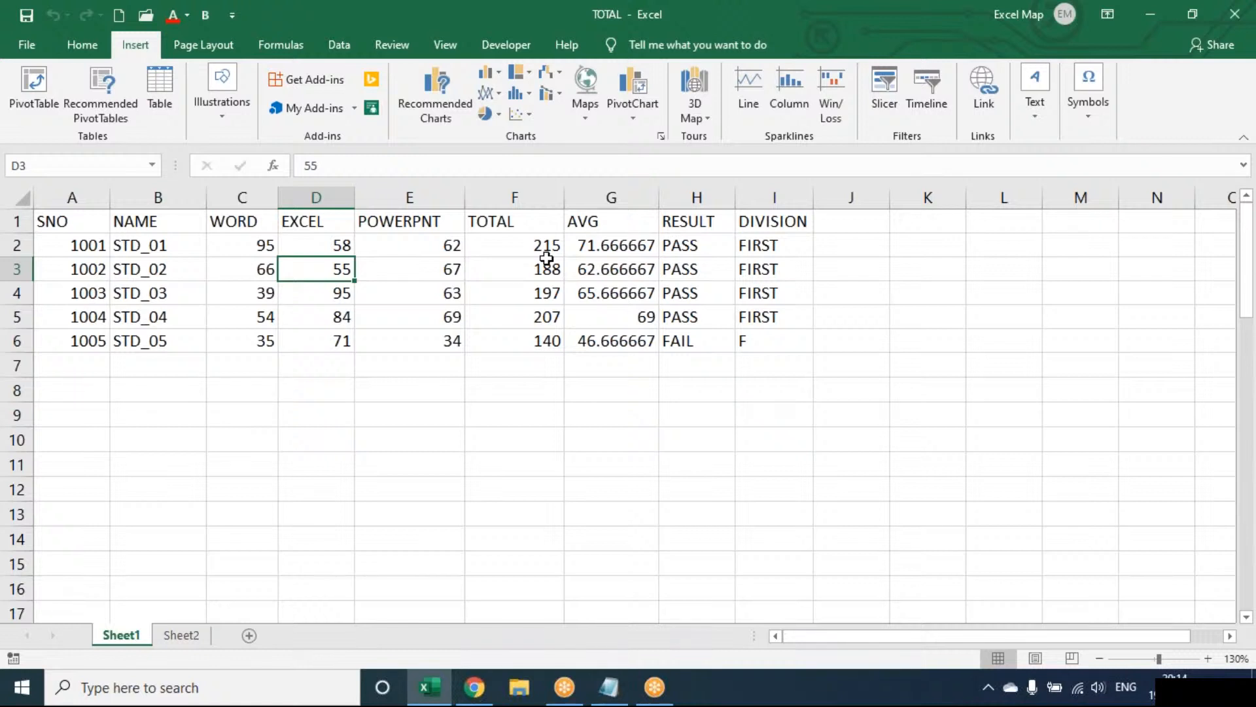
pyautogui.press('XF86AudioRaiseVolume')
pyautogui.press('XF86AudioRaiseVolume')
pyautogui.press('XF86AudioRaiseVolume')
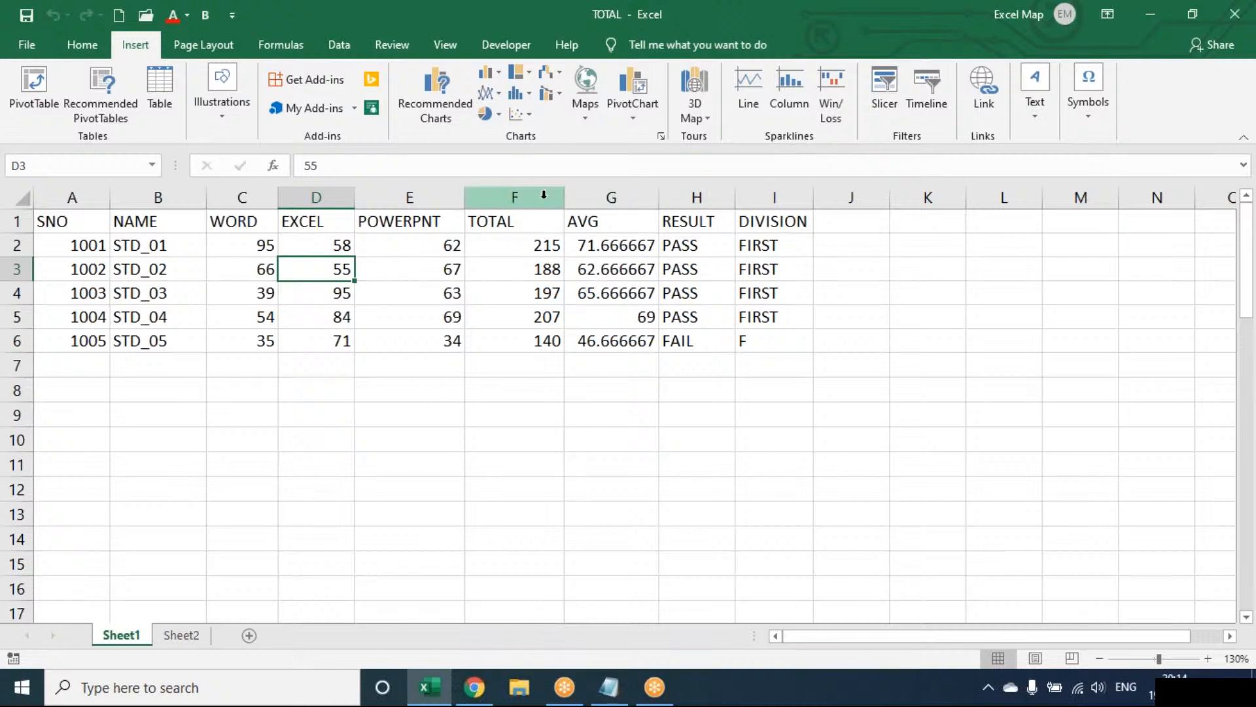
# Clear the contents of columns F through J, from TOTAL to the empty column after DIVISION.
pyautogui.moveTo(532, 193); pyautogui.dragTo(851, 195)
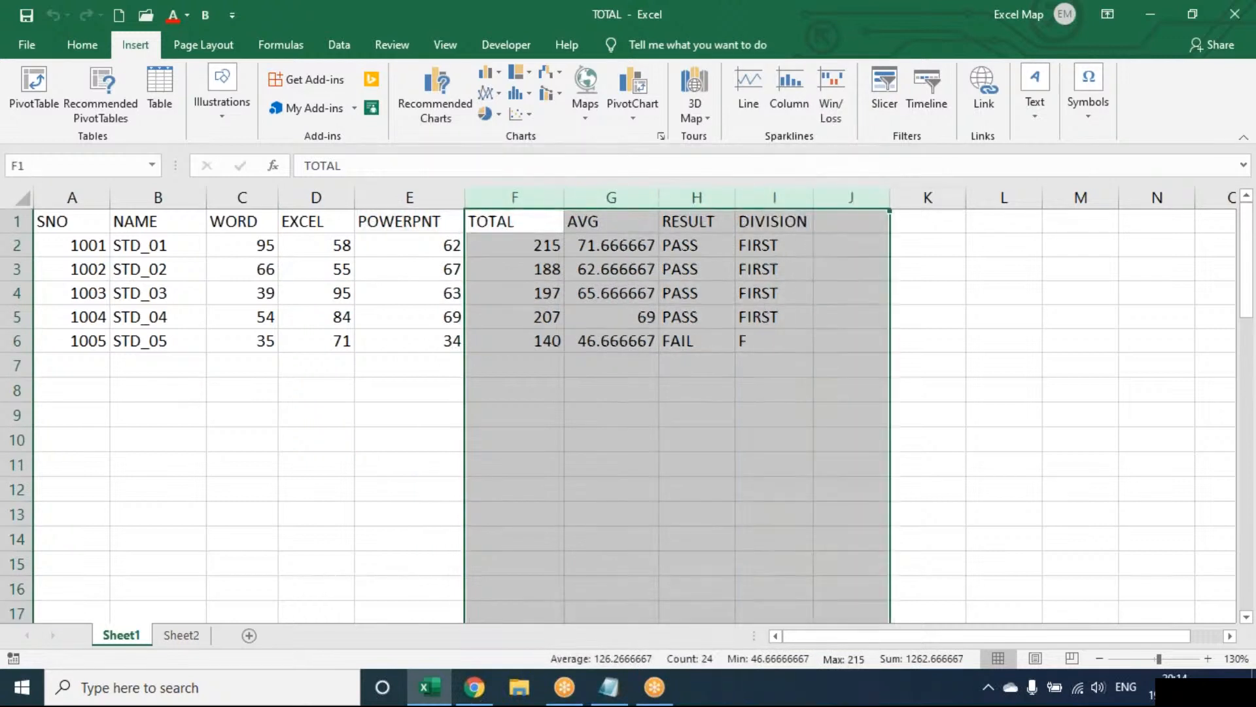
pyautogui.press('Delete')
pyautogui.press('Left')
pyautogui.press('Right')
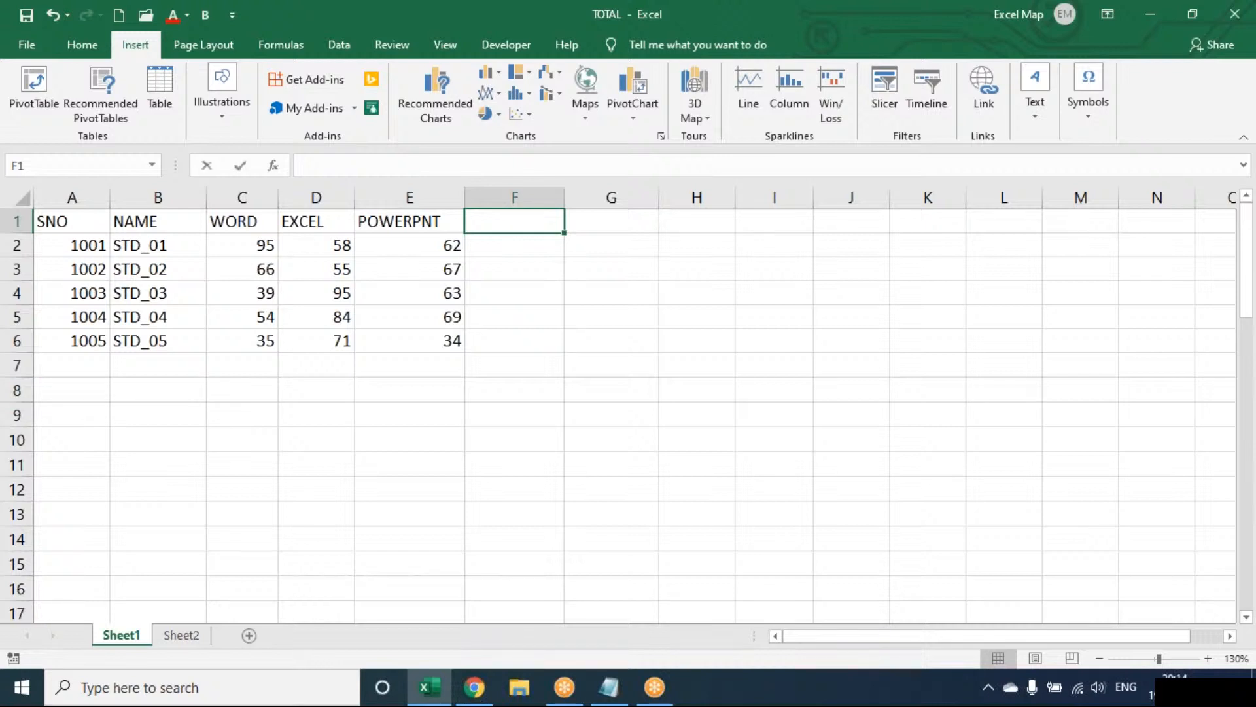
# Enter the column headers ACCESS in F1 and ABC in G1.
pyautogui.write('ACCESS')
pyautogui.press('Tab')
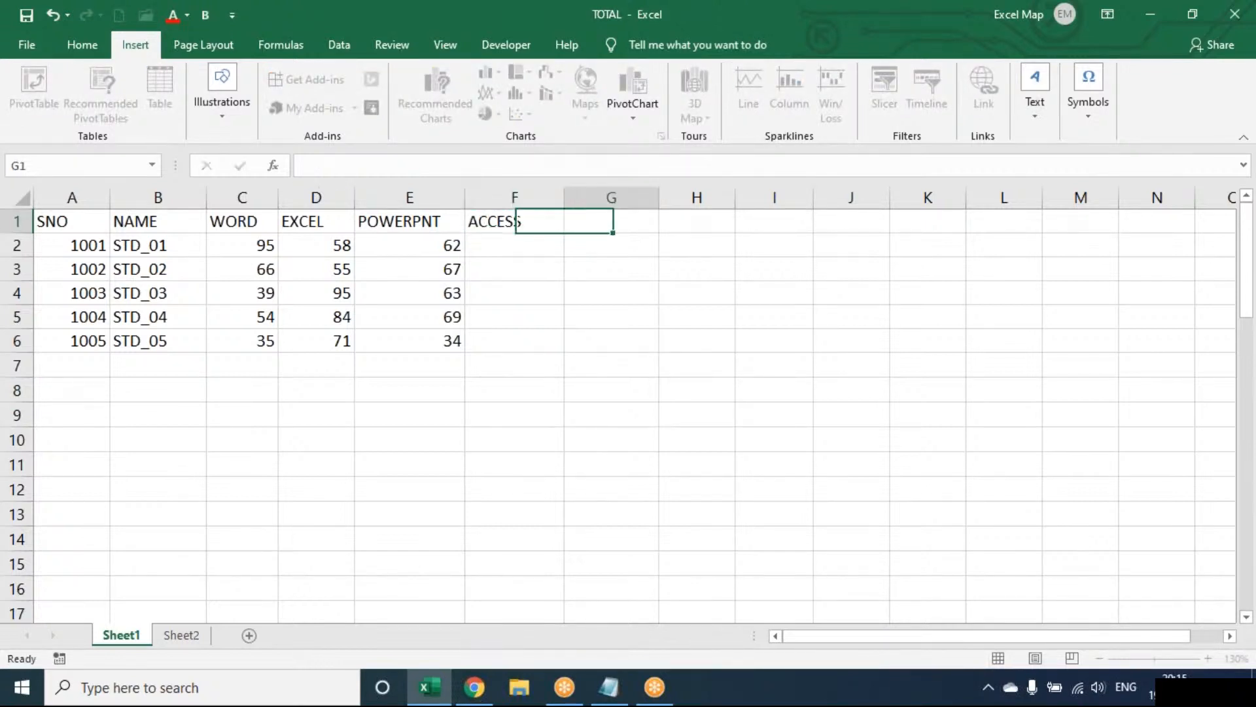
pyautogui.write('ABC')
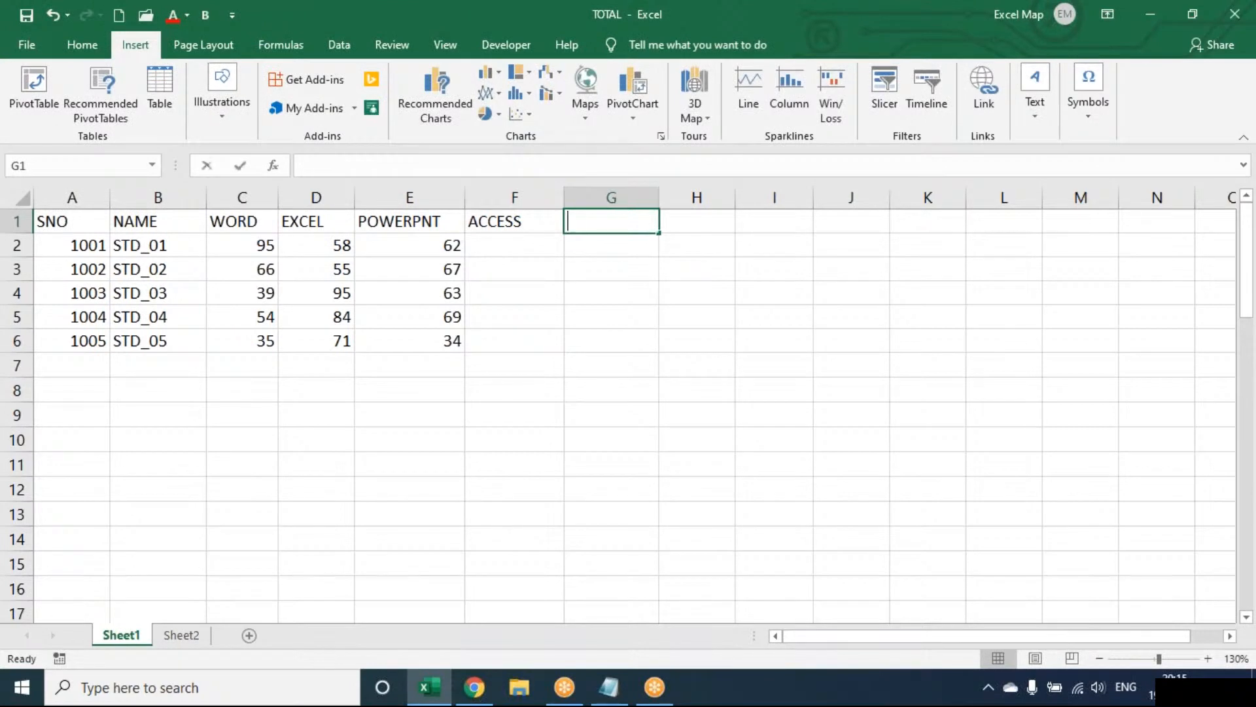
pyautogui.press('Return')
# Fill F2:G6 with random marks using the formula =RANDBETWEEN(40,100).
pyautogui.write('=RANDBETWEEN(')
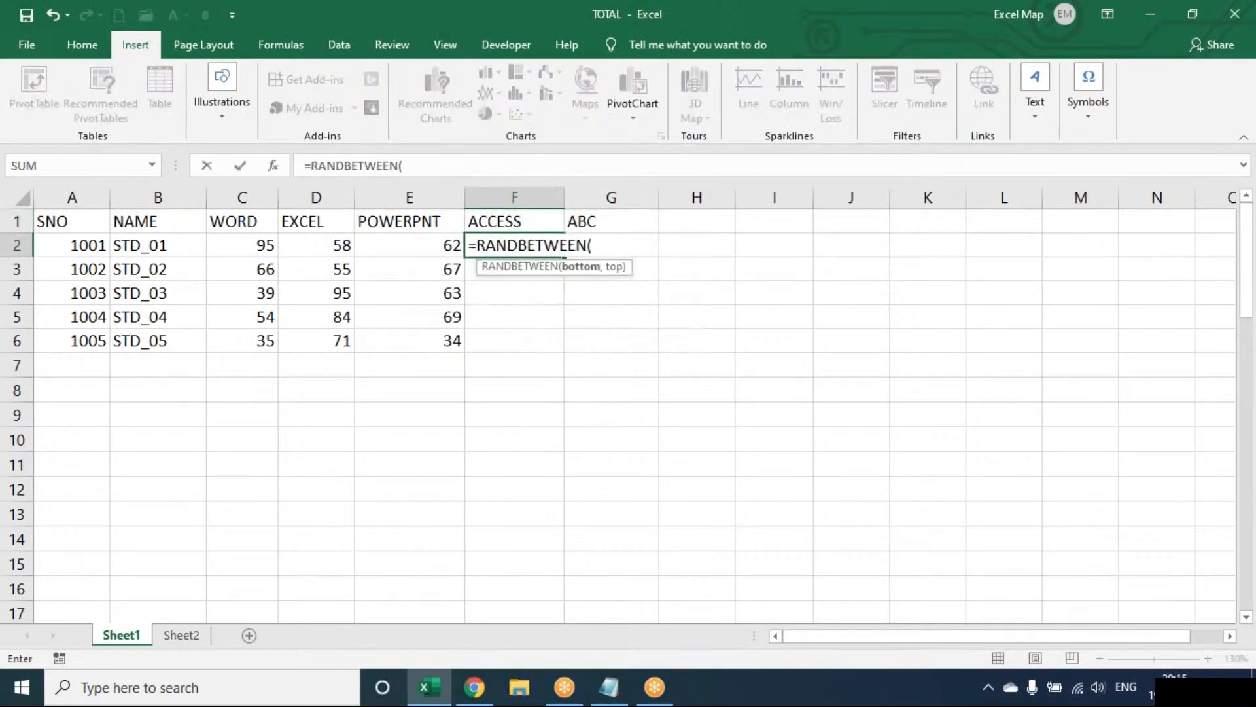
pyautogui.write('40,100')
pyautogui.press('Return')
pyautogui.moveTo(515, 244); pyautogui.dragTo(611, 341)
pyautogui.hotkey('ctrl', 'd')
pyautogui.hotkey('ctrl', 'r')
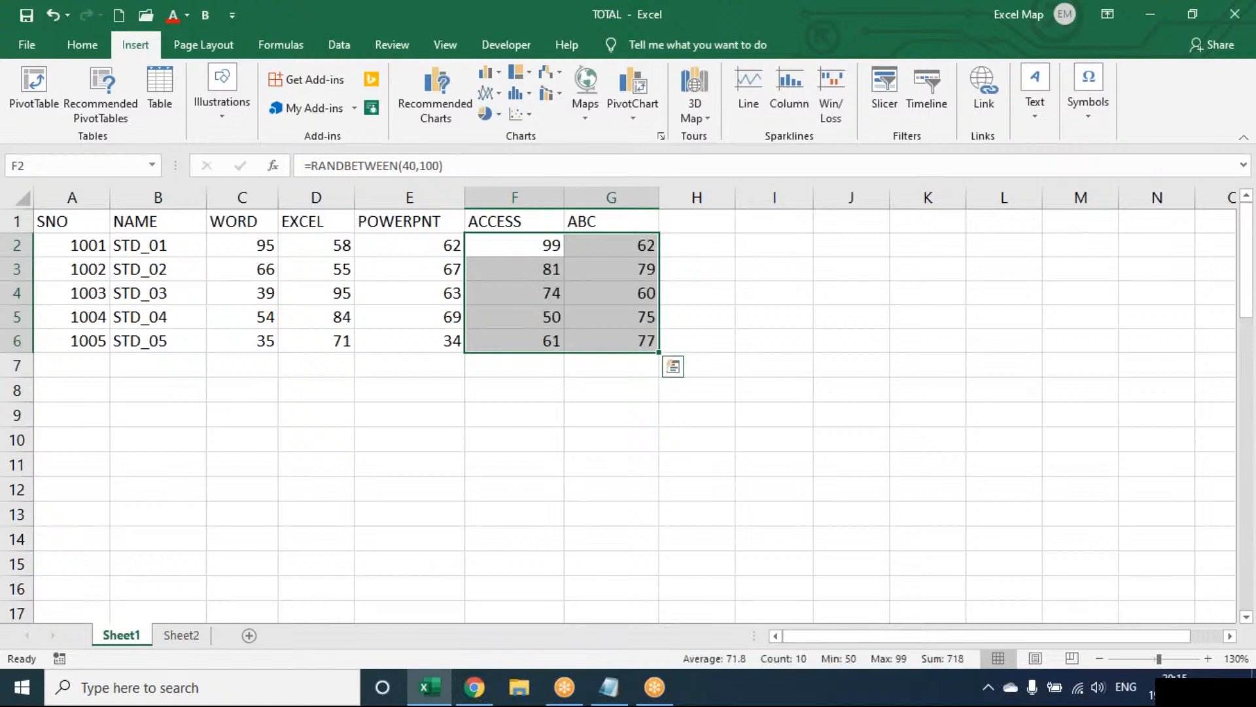
# Convert the random formulas in F2:G6 to fixed values by pasting them in place as values.
pyautogui.hotkey('ctrl', 'c')
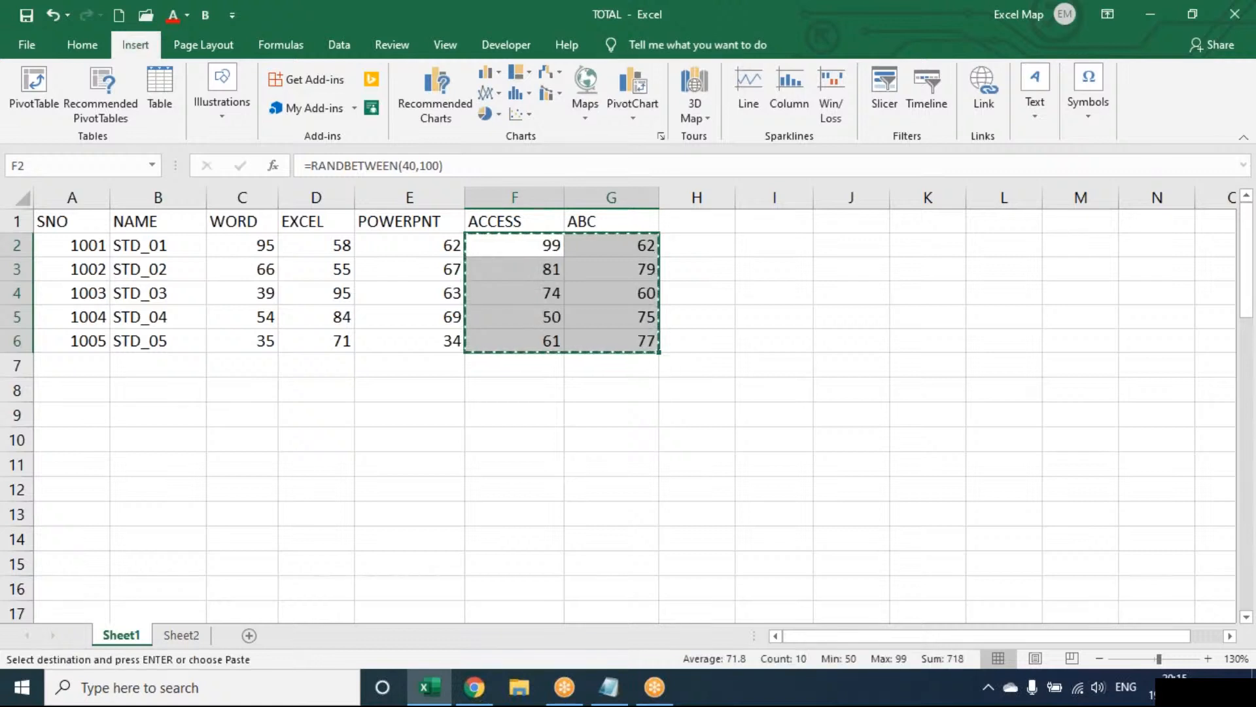
pyautogui.hotkey('ctrl', 'alt', 'v')
pyautogui.press('v')
pyautogui.press('Return')
pyautogui.press('Escape')
# Enter the headers LINE, COLUMN and W/L in H1:J1 and widen columns H through J.
pyautogui.press('Right')
pyautogui.press('Right')
pyautogui.press('Up')
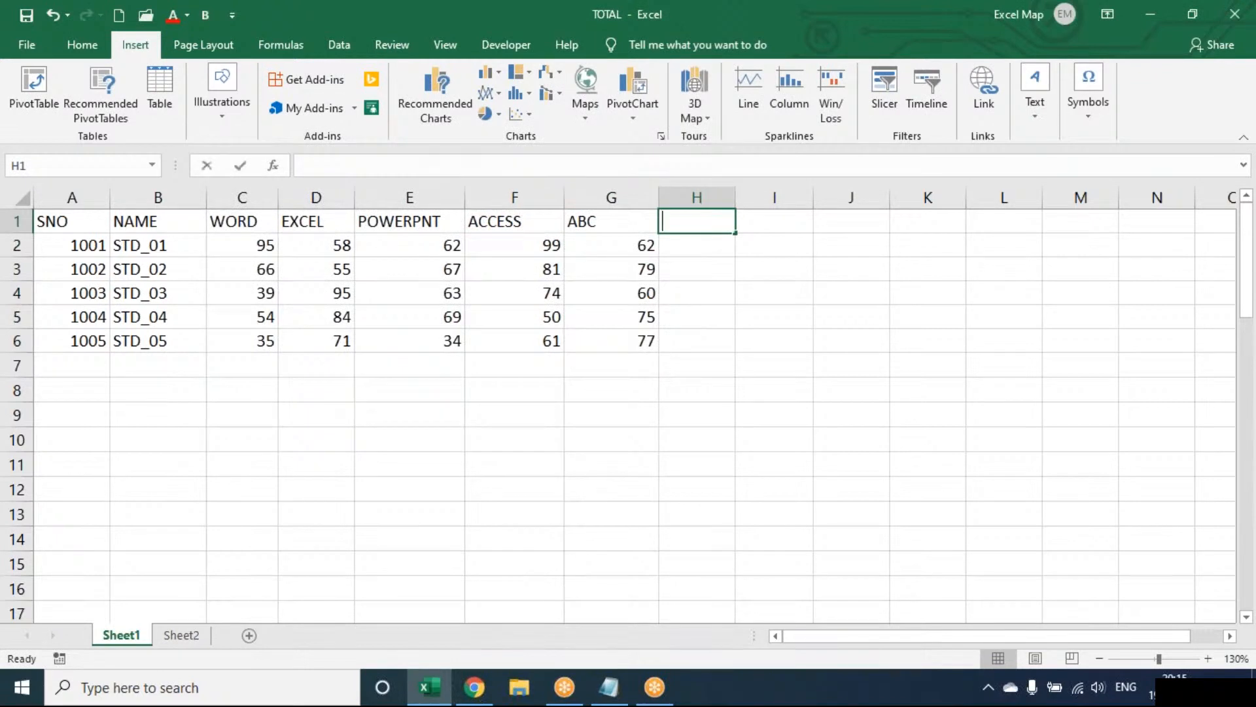
pyautogui.write('lin')
pyautogui.press('BackSpace')
pyautogui.press('BackSpace')
pyautogui.press('BackSpace')
pyautogui.write('LINE')
pyautogui.press('Tab')
pyautogui.write('COLUMN')
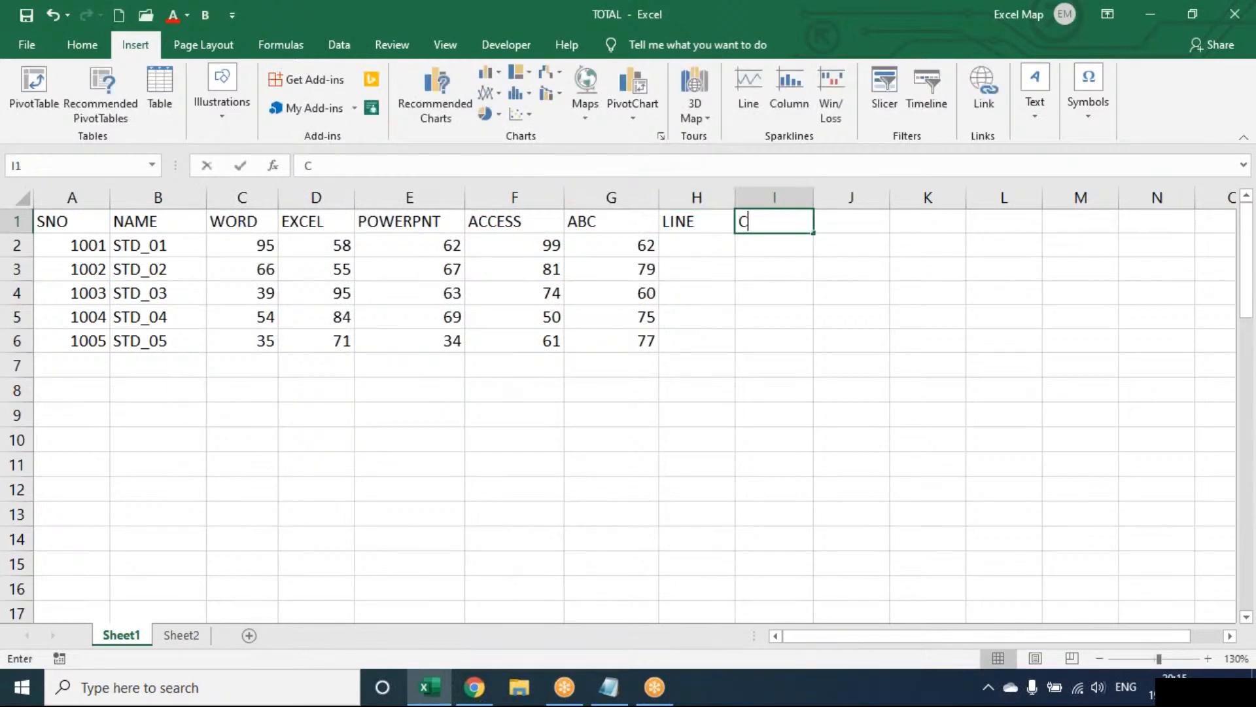
pyautogui.press('Tab')
pyautogui.write('W/L')
pyautogui.press('Return')
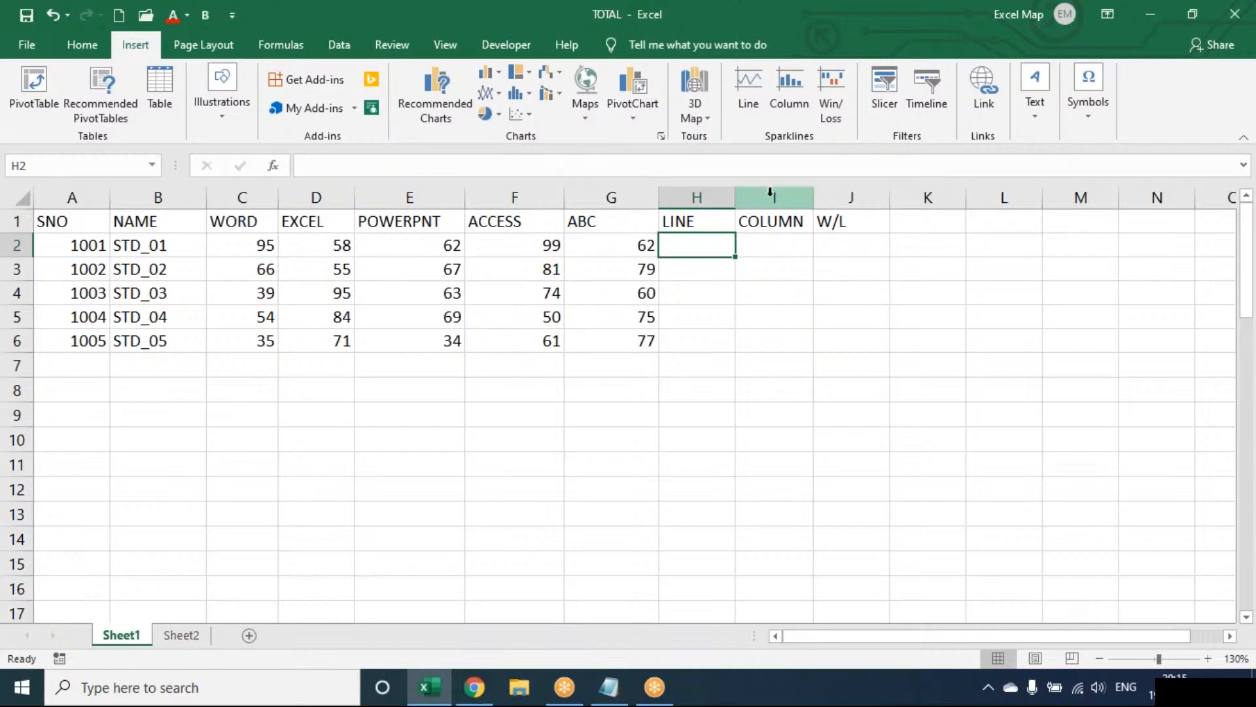
pyautogui.moveTo(736, 196); pyautogui.dragTo(751, 196)
pyautogui.moveTo(834, 194); pyautogui.dragTo(942, 194)
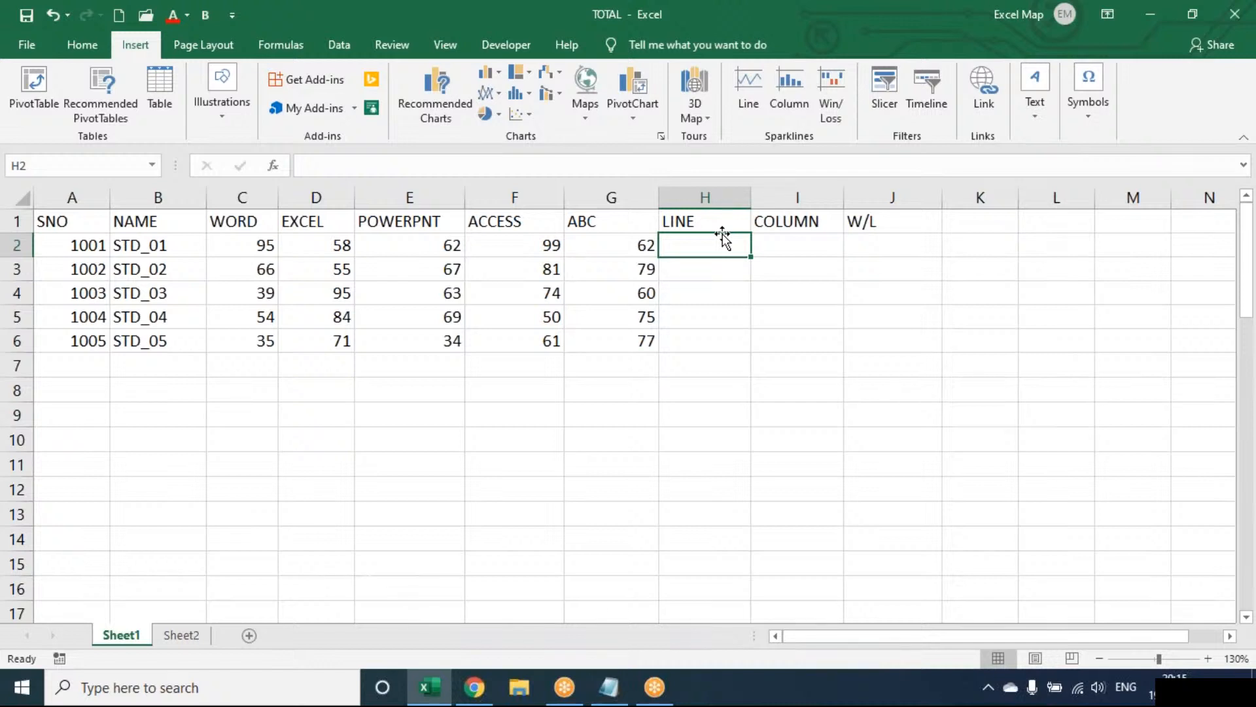
# Insert a line sparkline in H2 from C2:G2, fill it down to H6 and widen column H.
pyautogui.click(749, 88)
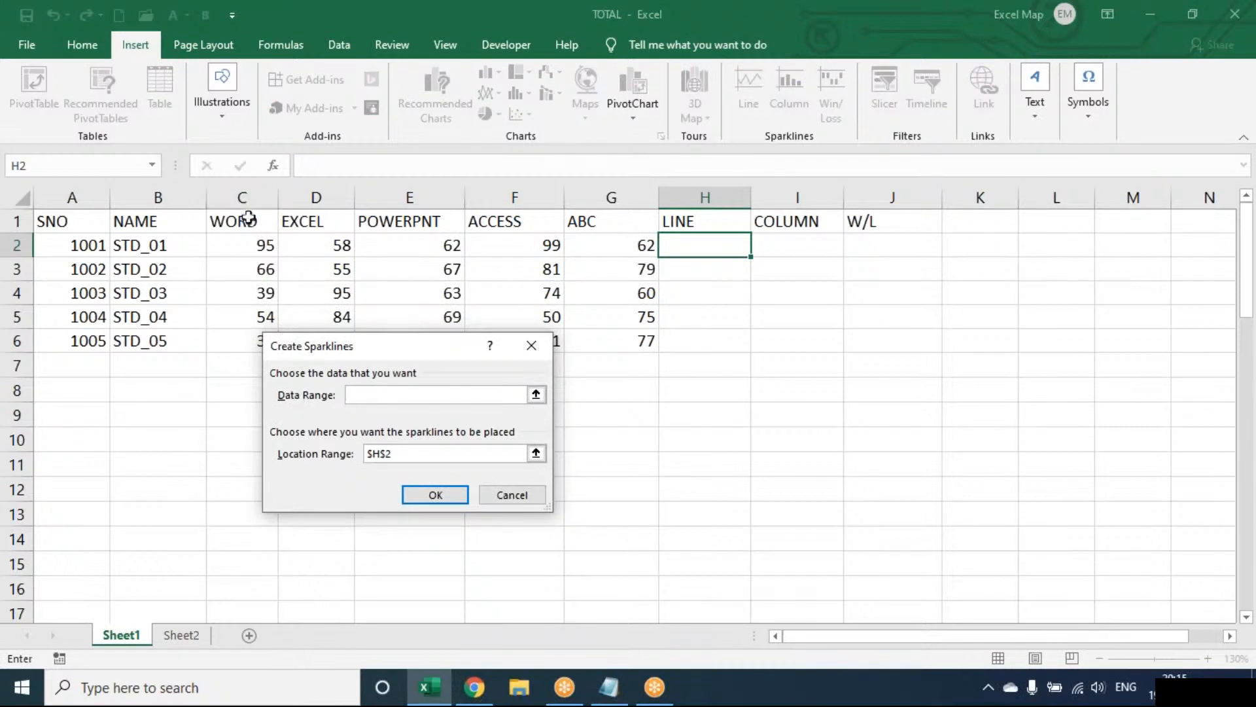
pyautogui.moveTo(248, 240); pyautogui.dragTo(599, 237)
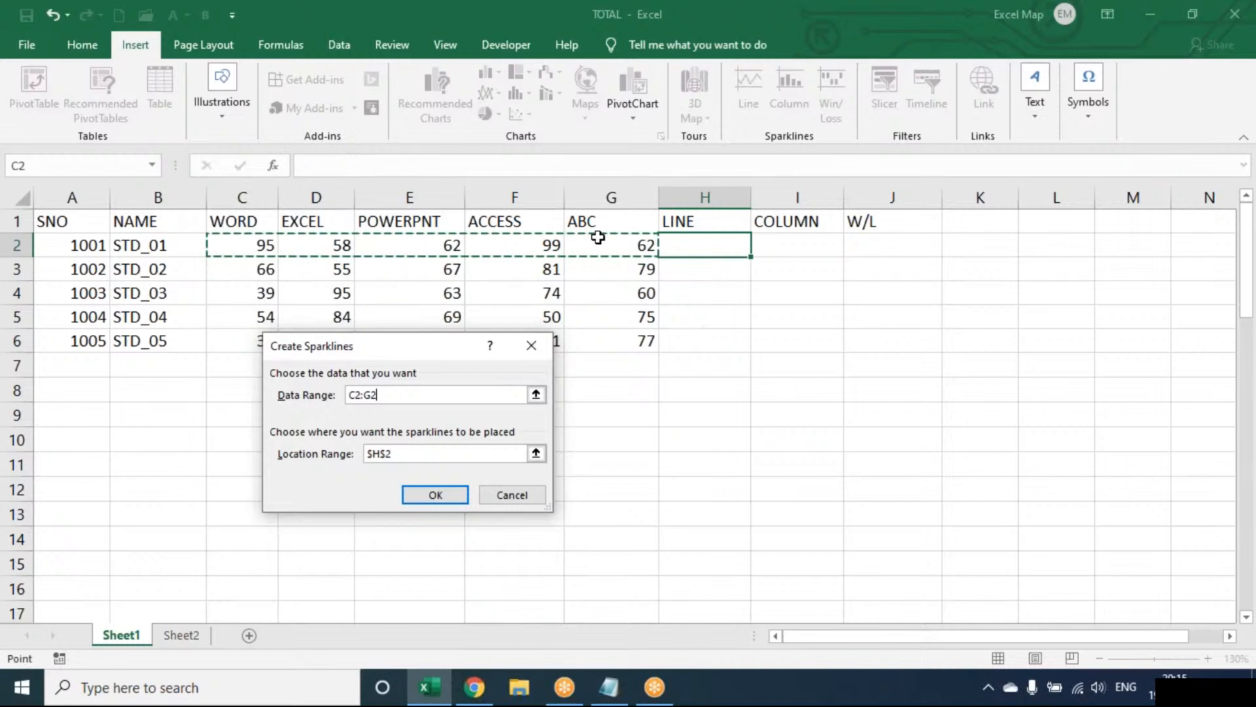
pyautogui.click(452, 500)
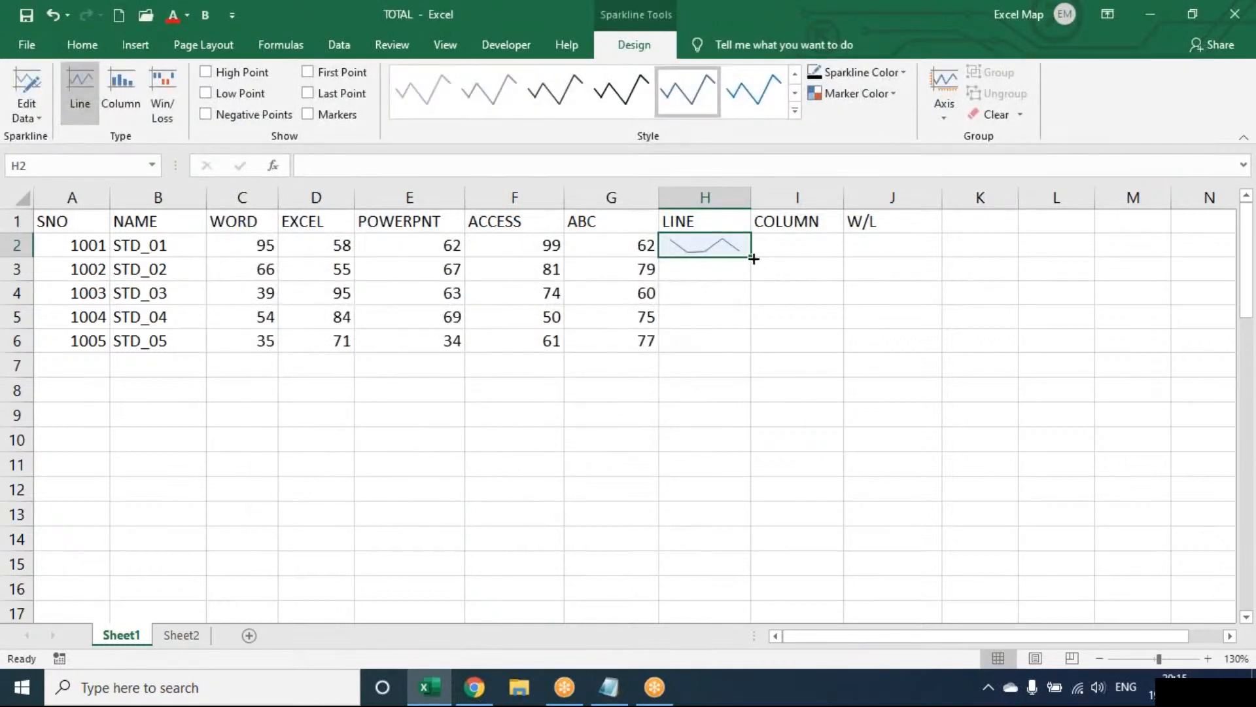
pyautogui.moveTo(752, 257); pyautogui.dragTo(740, 347)
pyautogui.moveTo(751, 198); pyautogui.dragTo(835, 201)
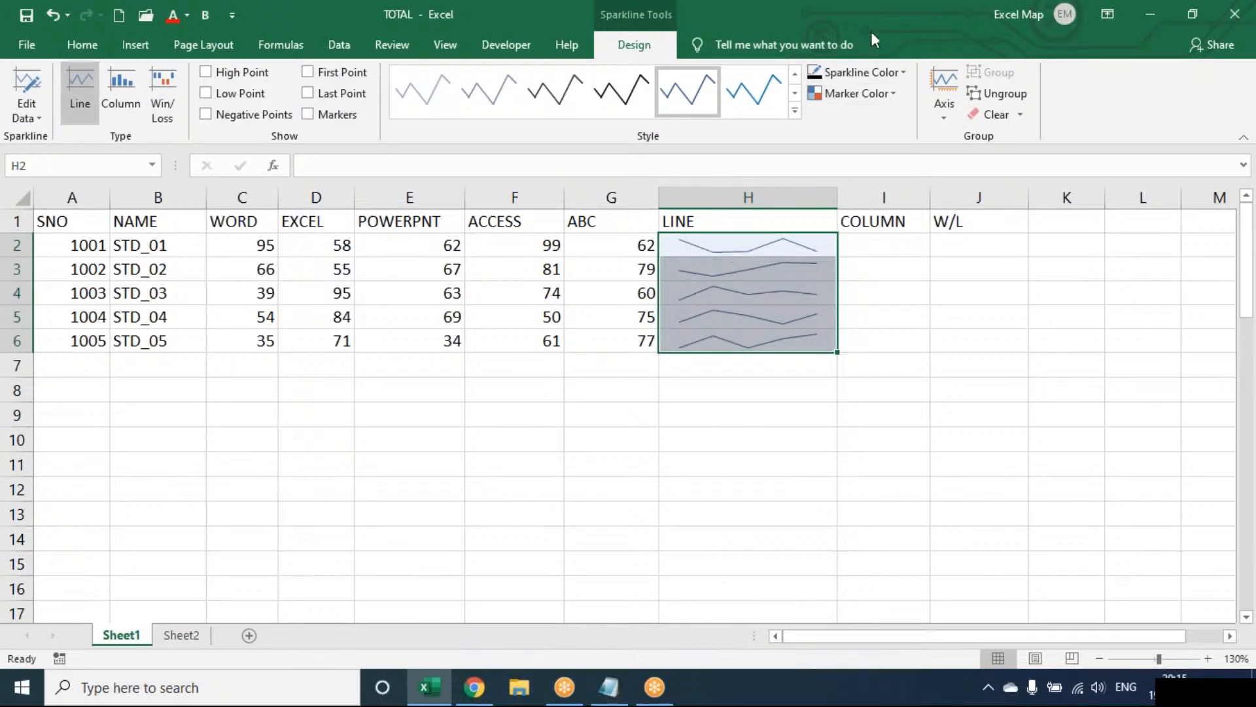
# Show the high point and low point on the line sparklines in H2:H6.
pyautogui.hotkey('ctrl', 'n')
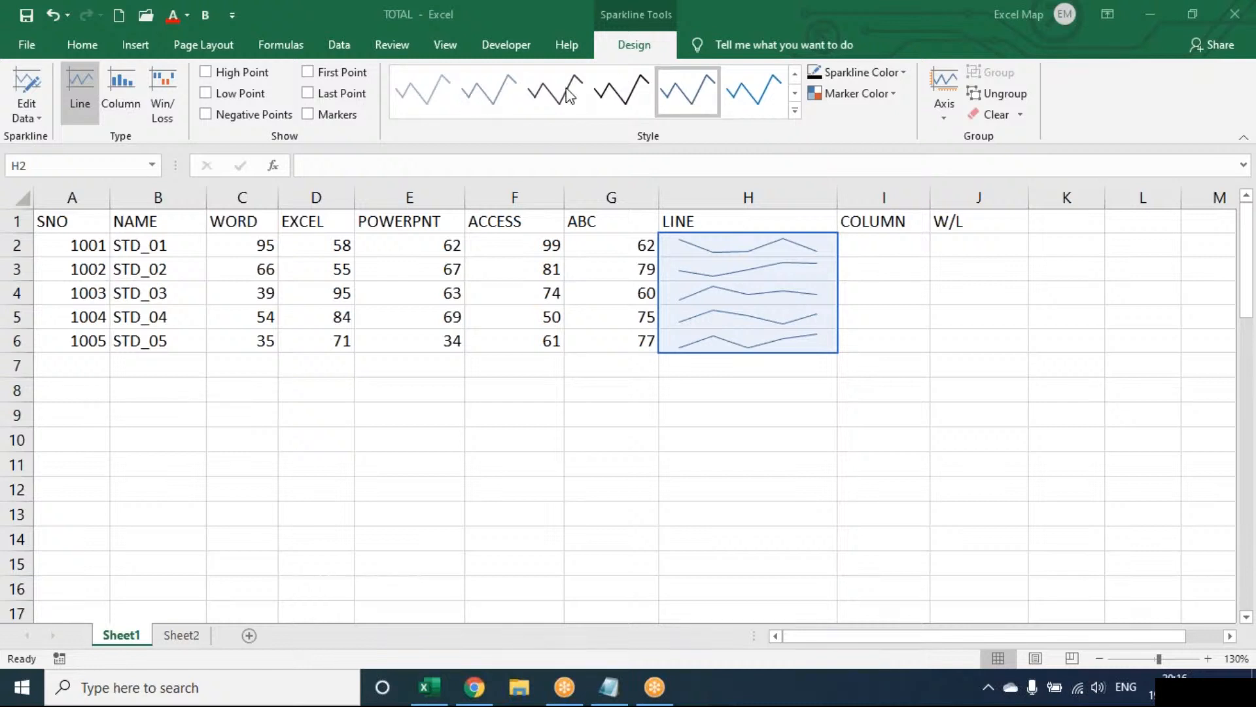
pyautogui.click(262, 75)
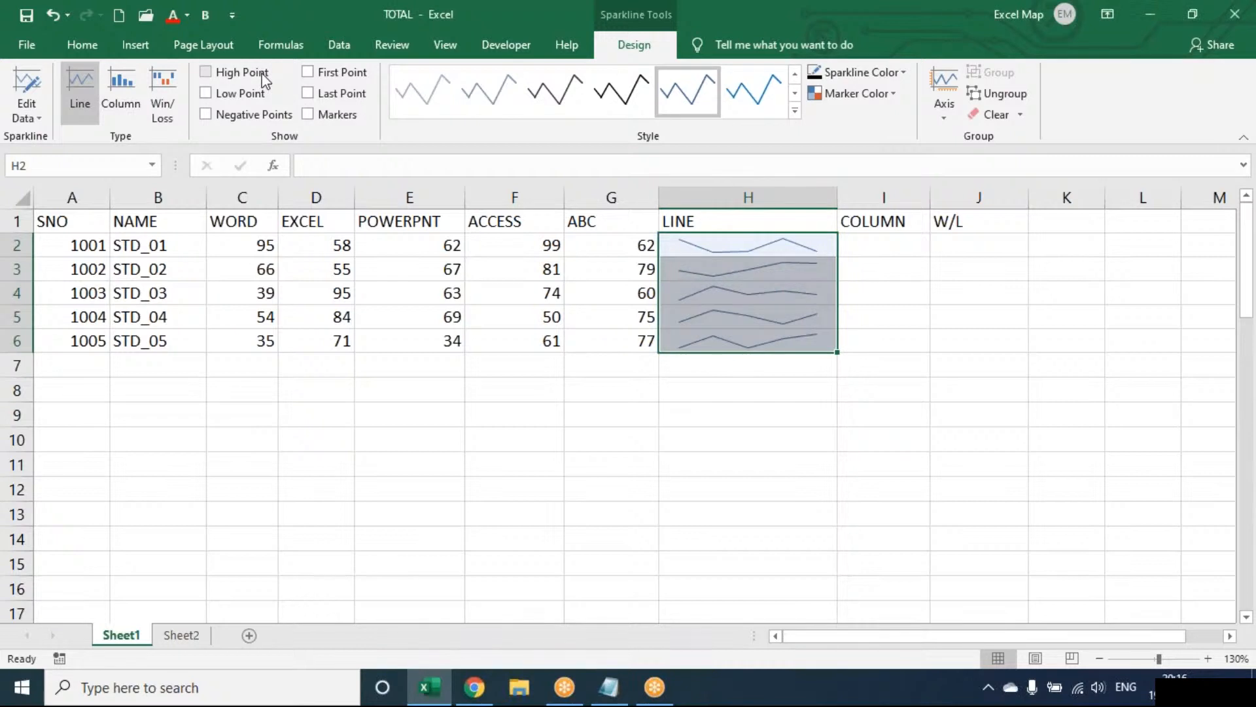
pyautogui.click(260, 76)
pyautogui.click(230, 95)
# Try the Column and Win/Loss types on the sparklines in H2:H6 and switch back to Line.
pyautogui.click(131, 95)
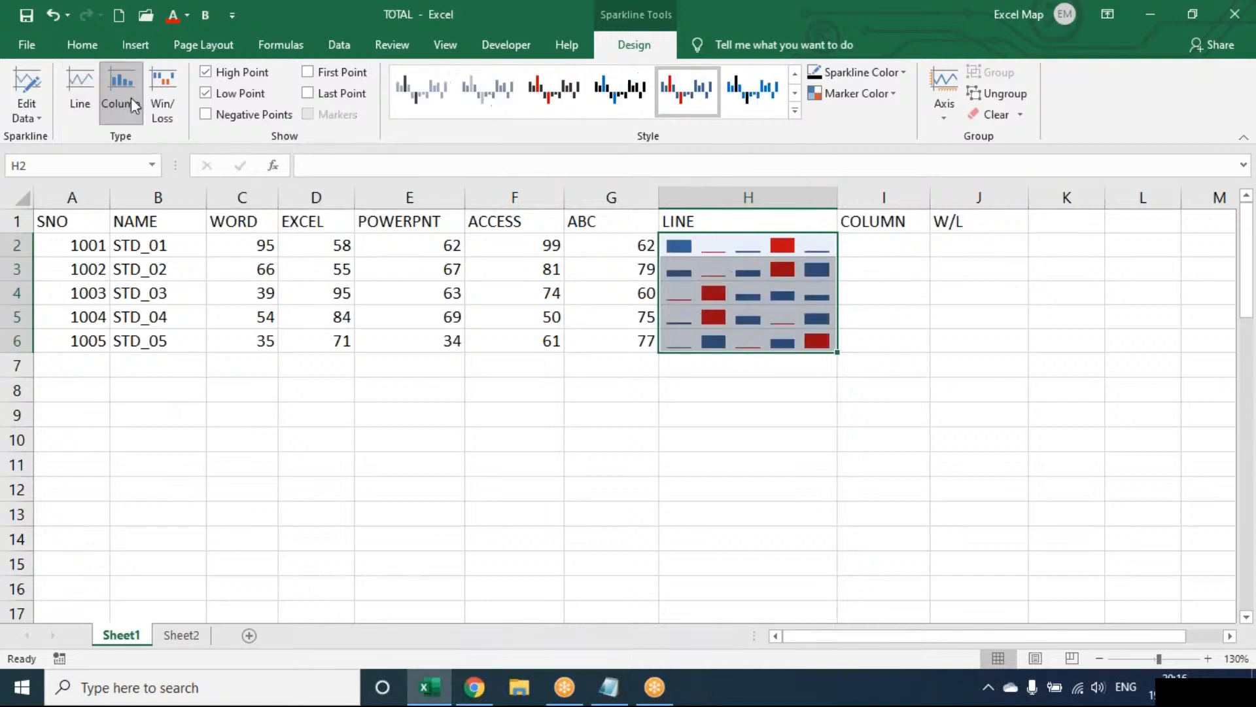
pyautogui.click(159, 100)
pyautogui.click(90, 103)
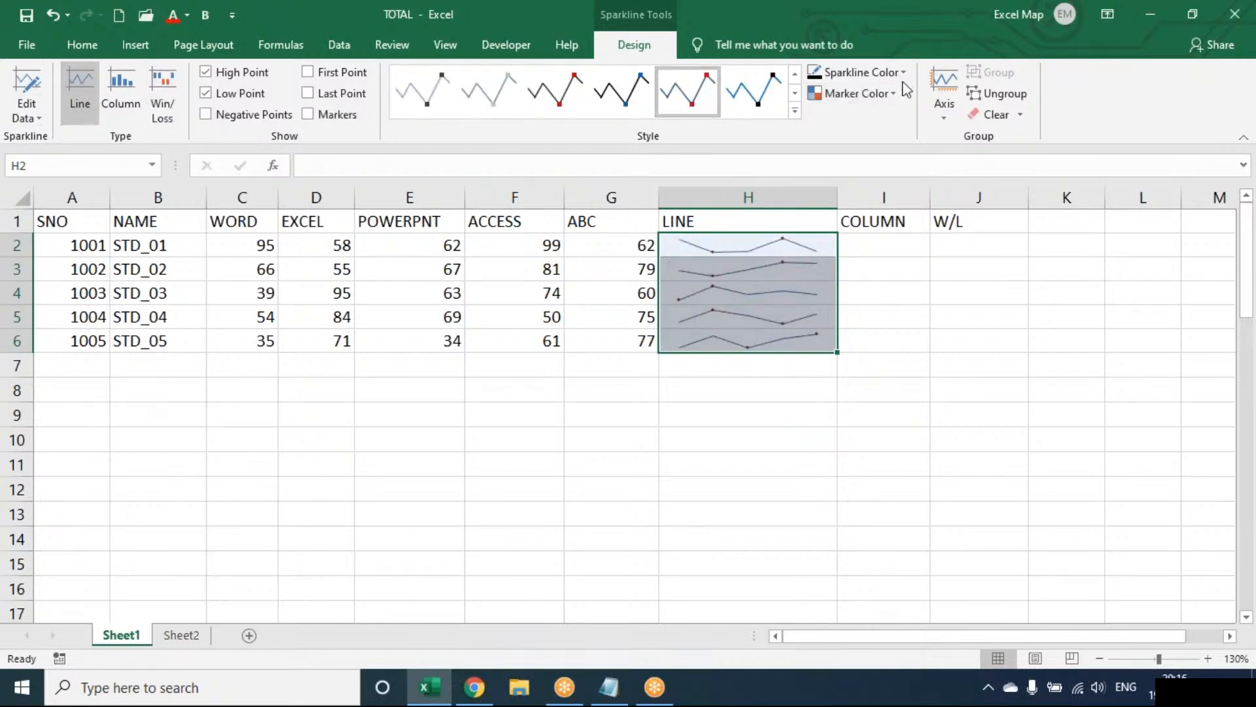
# Set the high point marker color of the sparklines in H2:H6 to standard red.
pyautogui.click(902, 73)
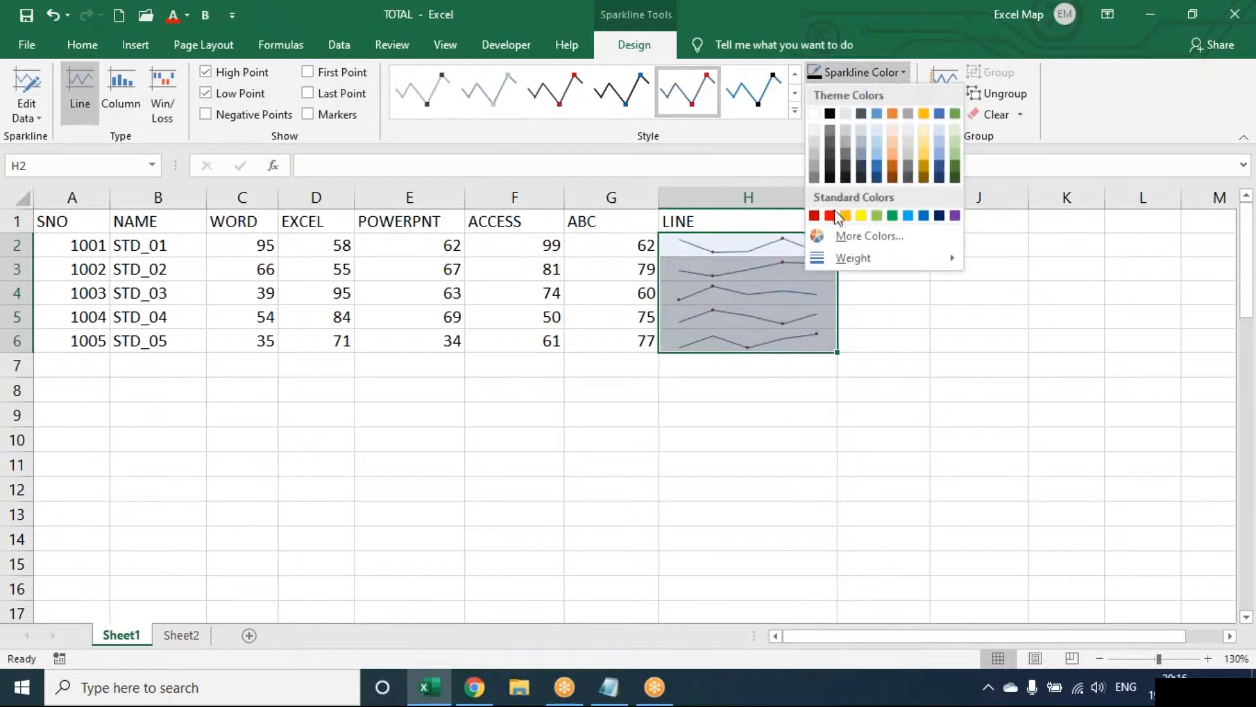
pyautogui.click(903, 76)
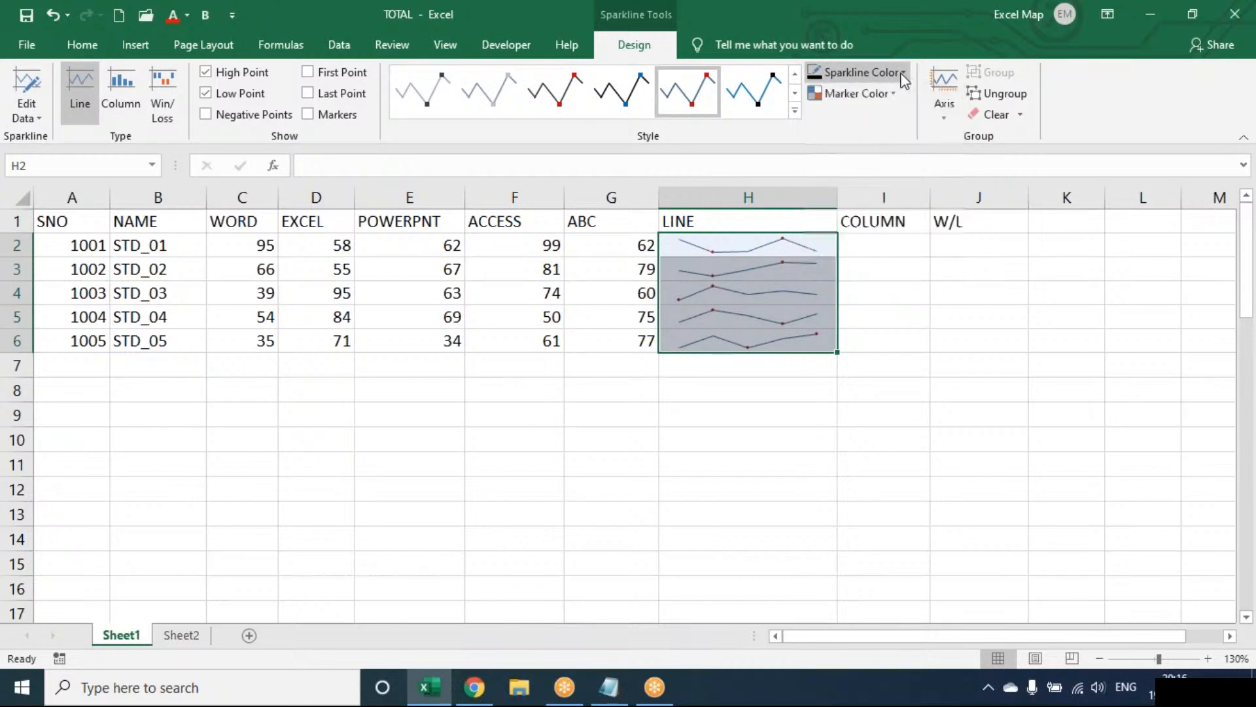
pyautogui.click(885, 91)
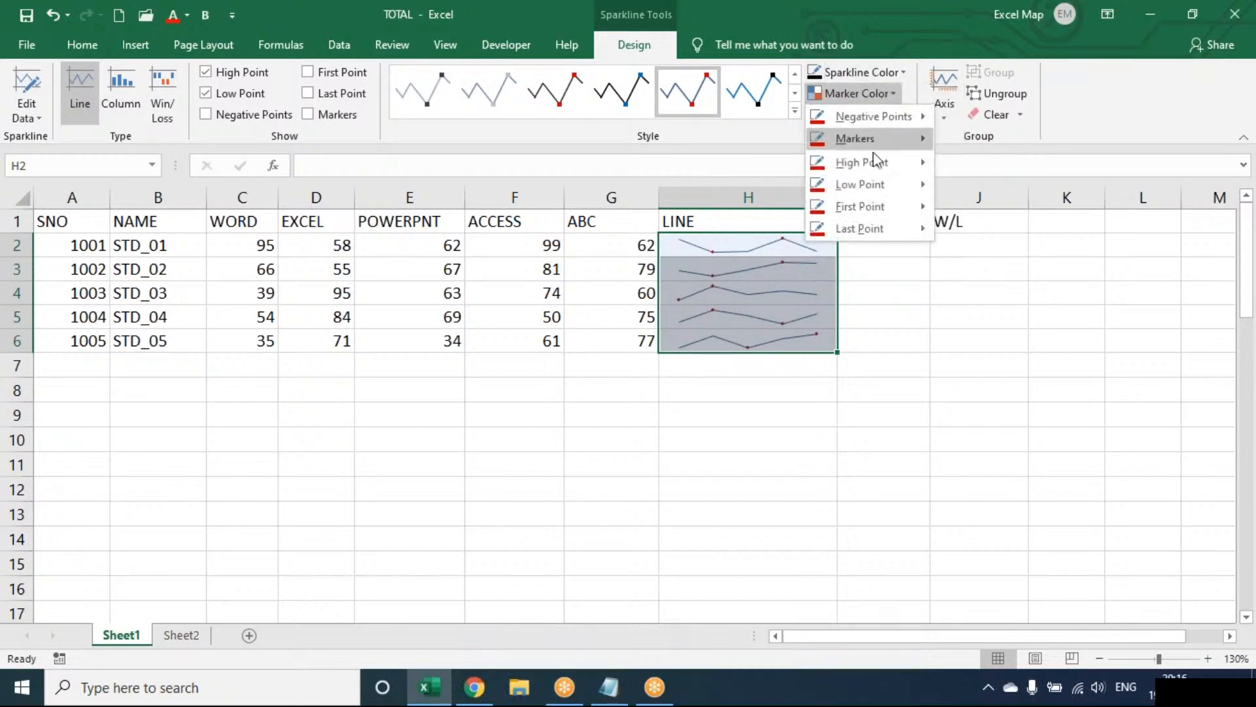
pyautogui.moveTo(875, 161)
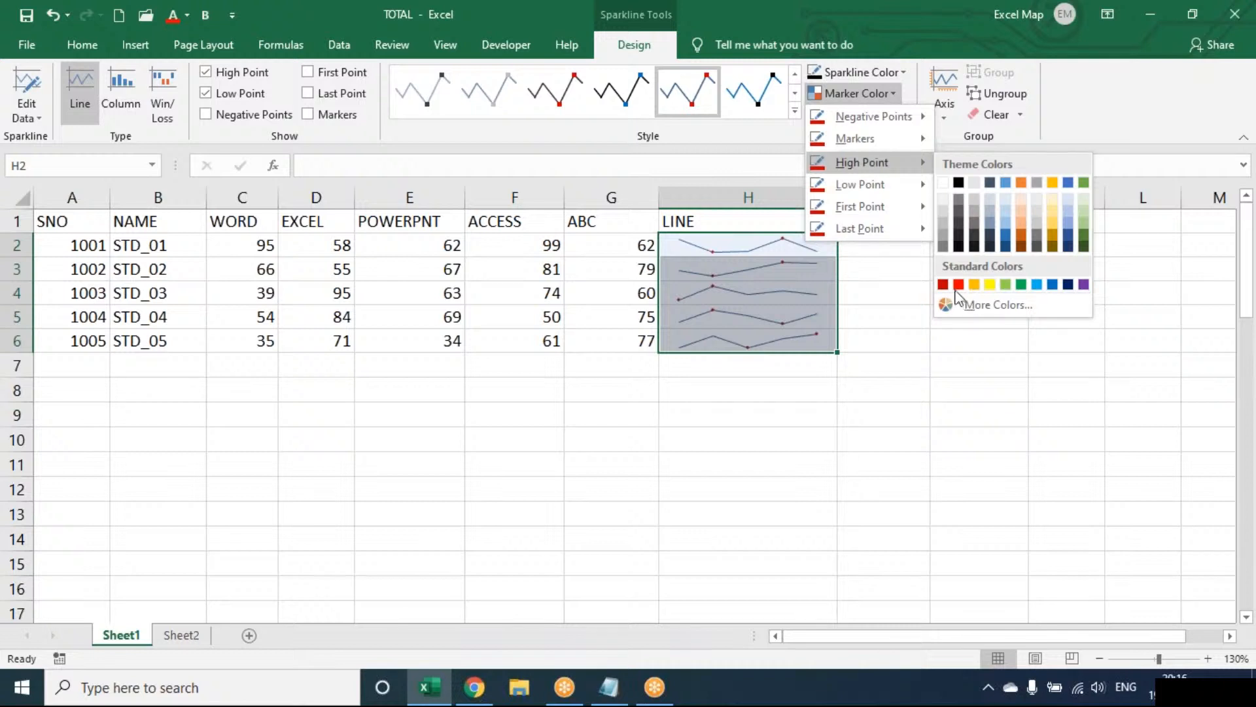
pyautogui.click(965, 288)
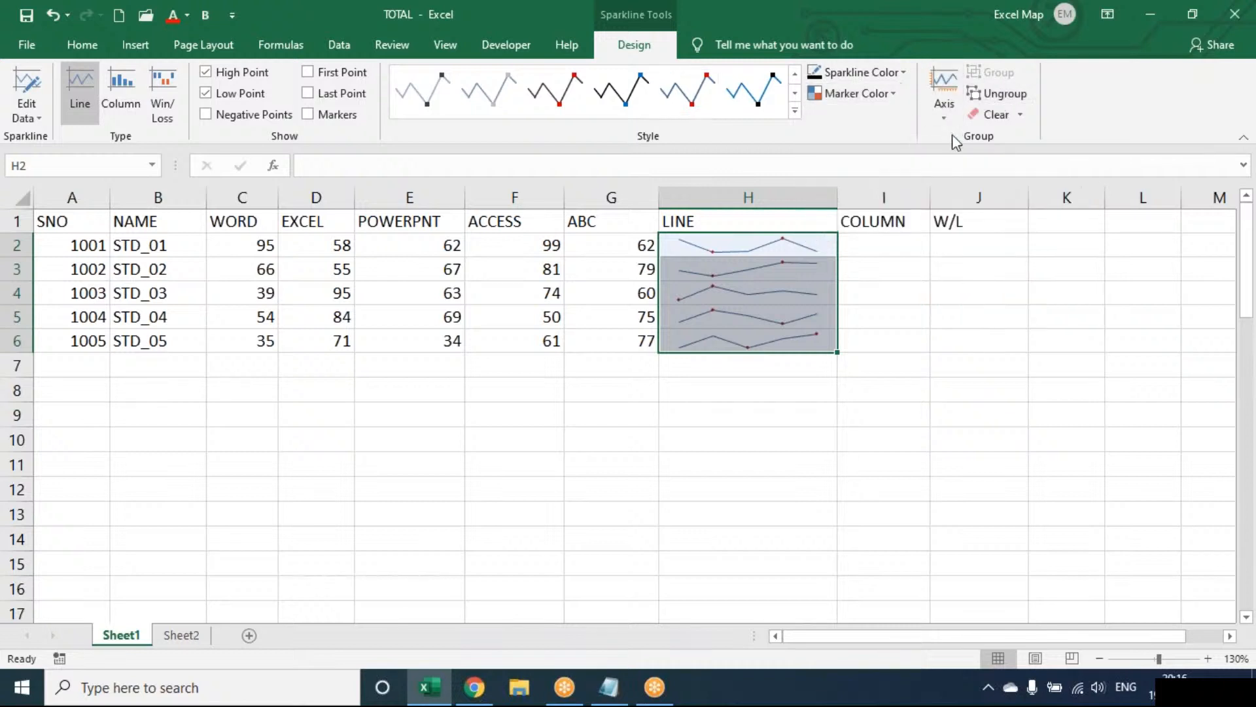
# Try ungrouping the sparkline in H2 from its group and undo the ungrouping.
pyautogui.doubleClick(810, 242)
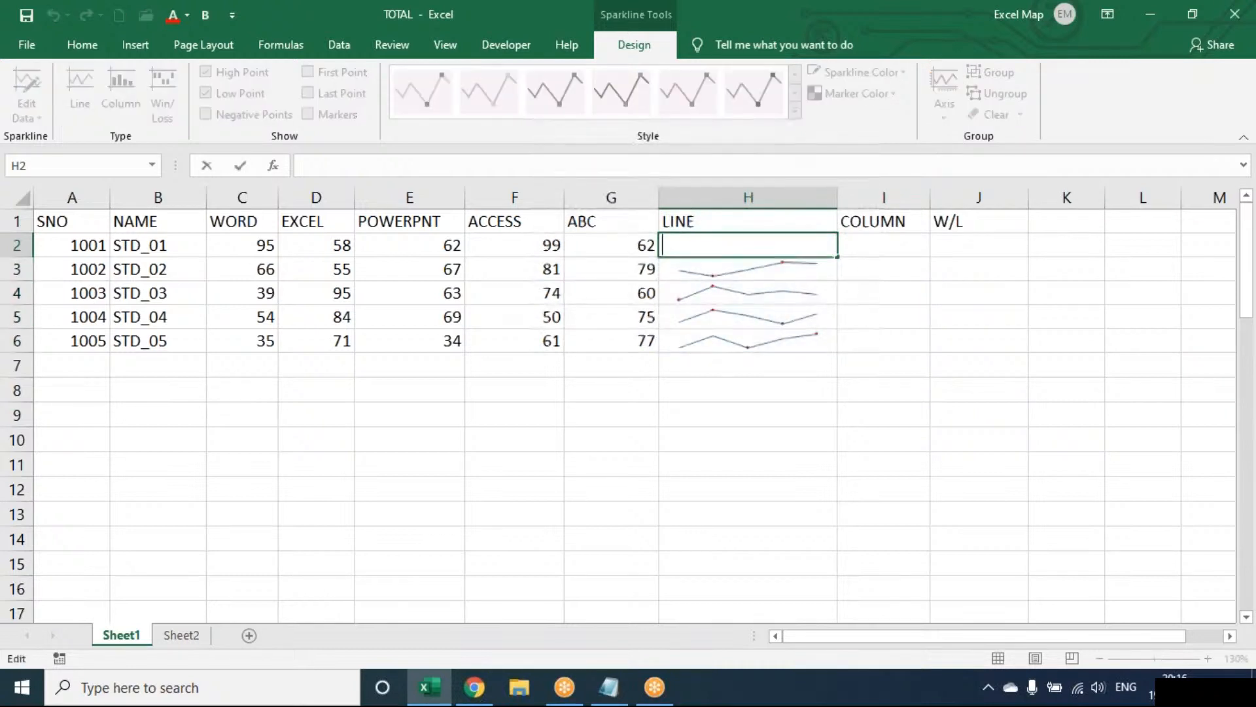
pyautogui.press('Escape')
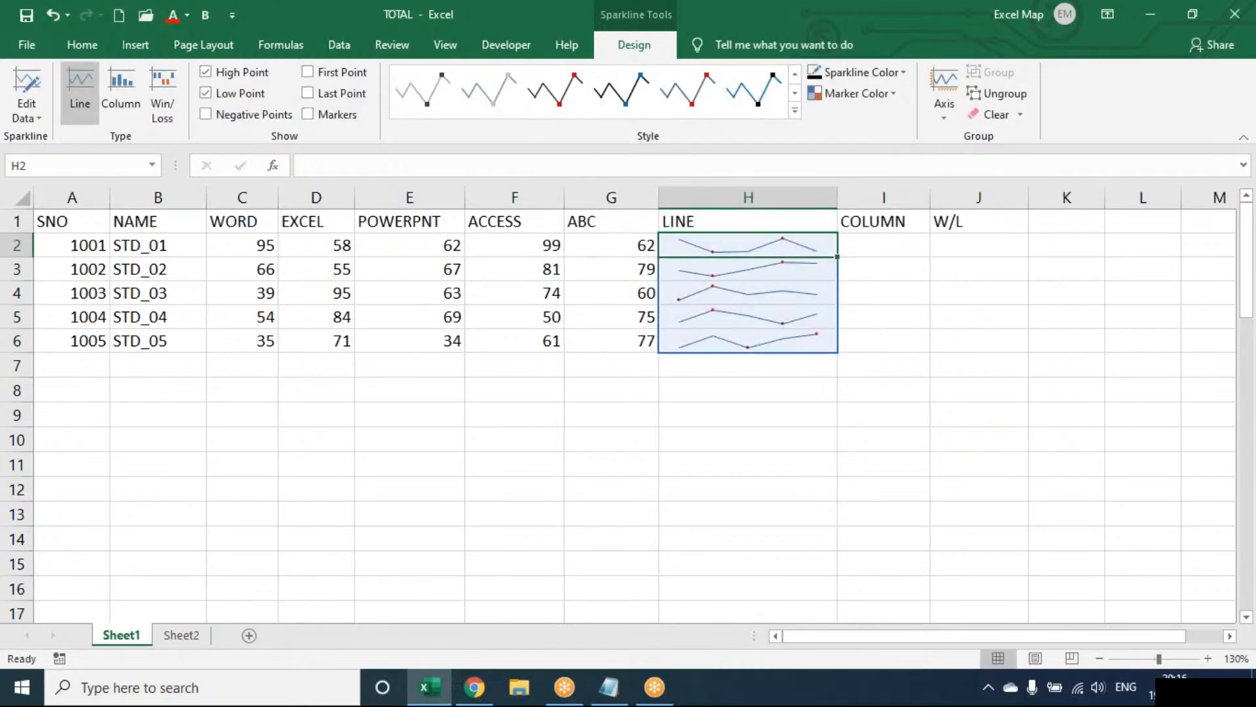
pyautogui.click(1000, 96)
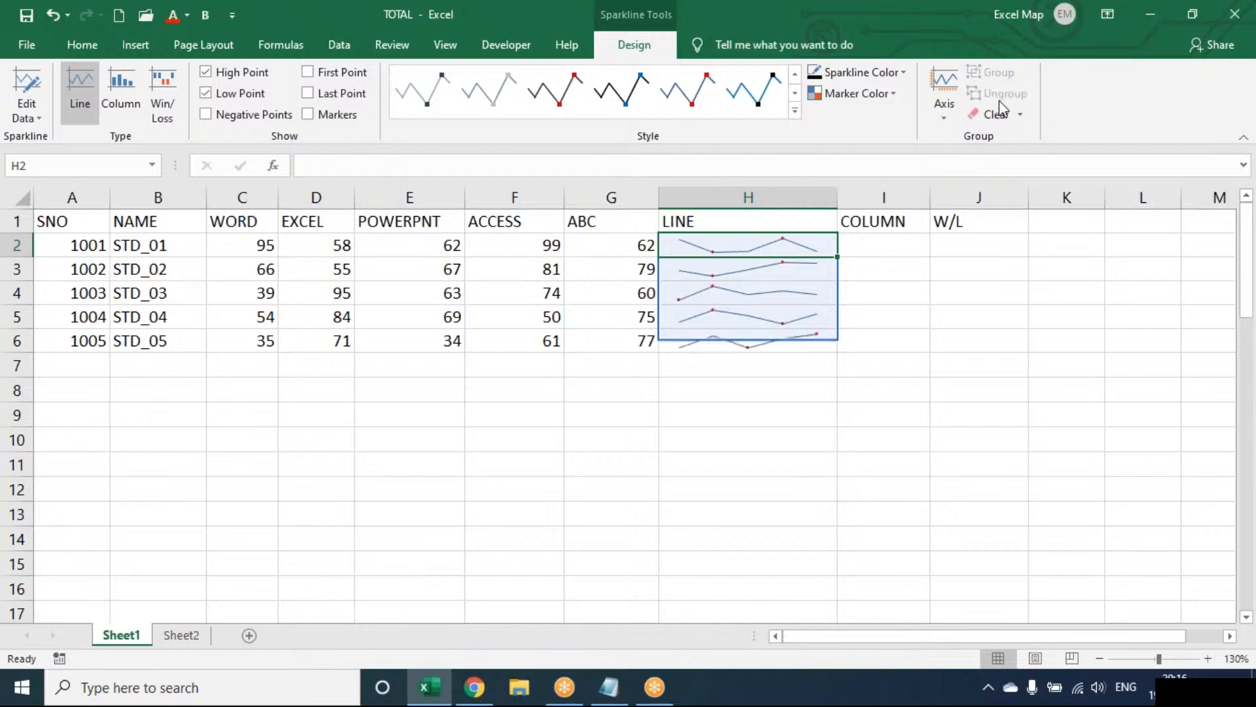
pyautogui.hotkey('ctrl', 'z')
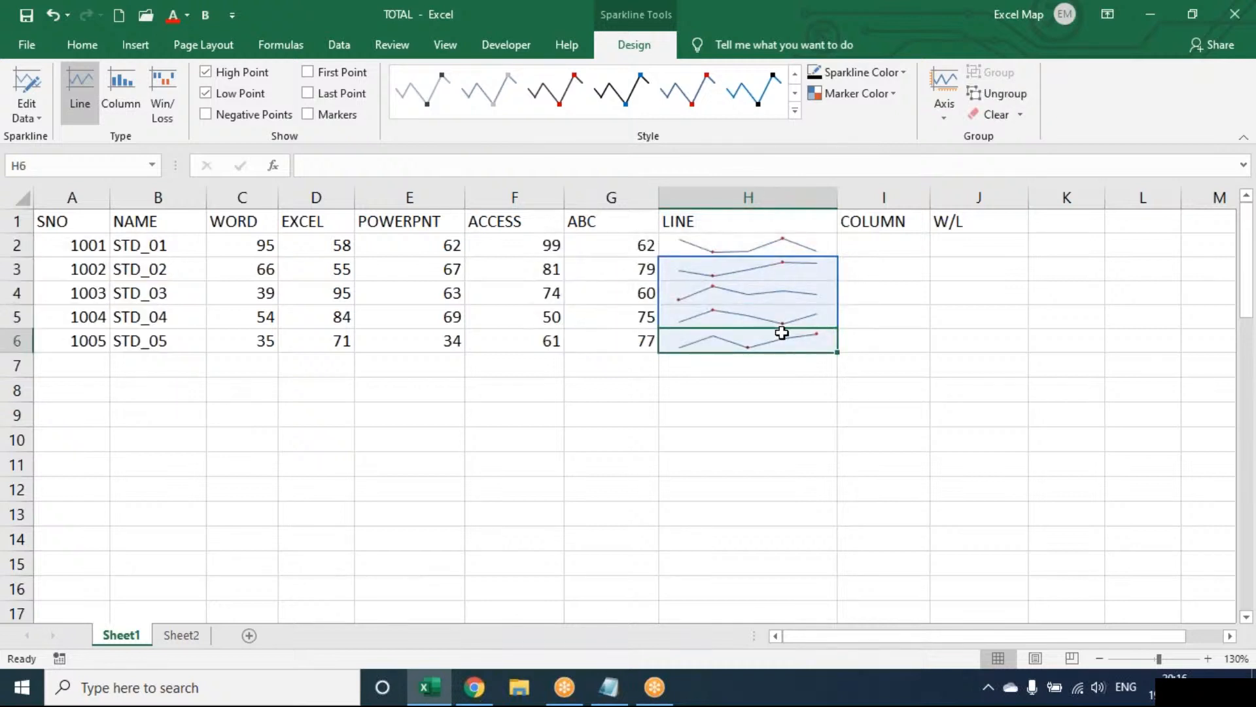
pyautogui.click(802, 263)
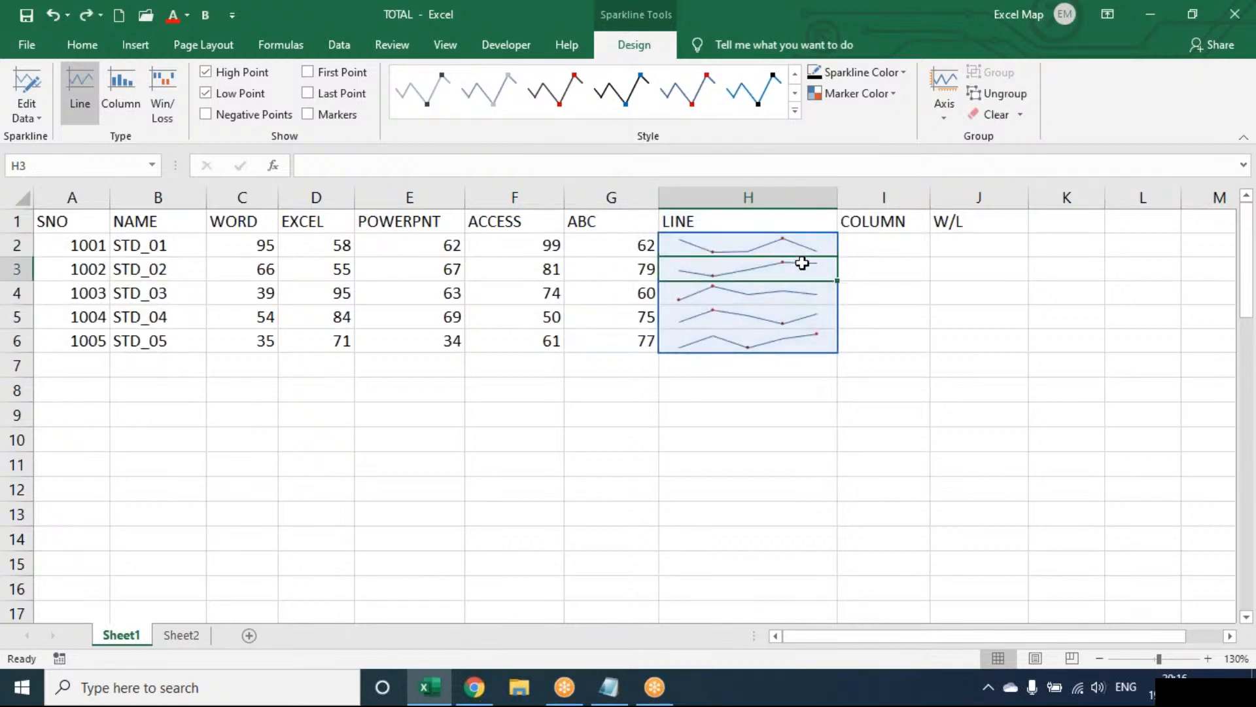
pyautogui.click(789, 241)
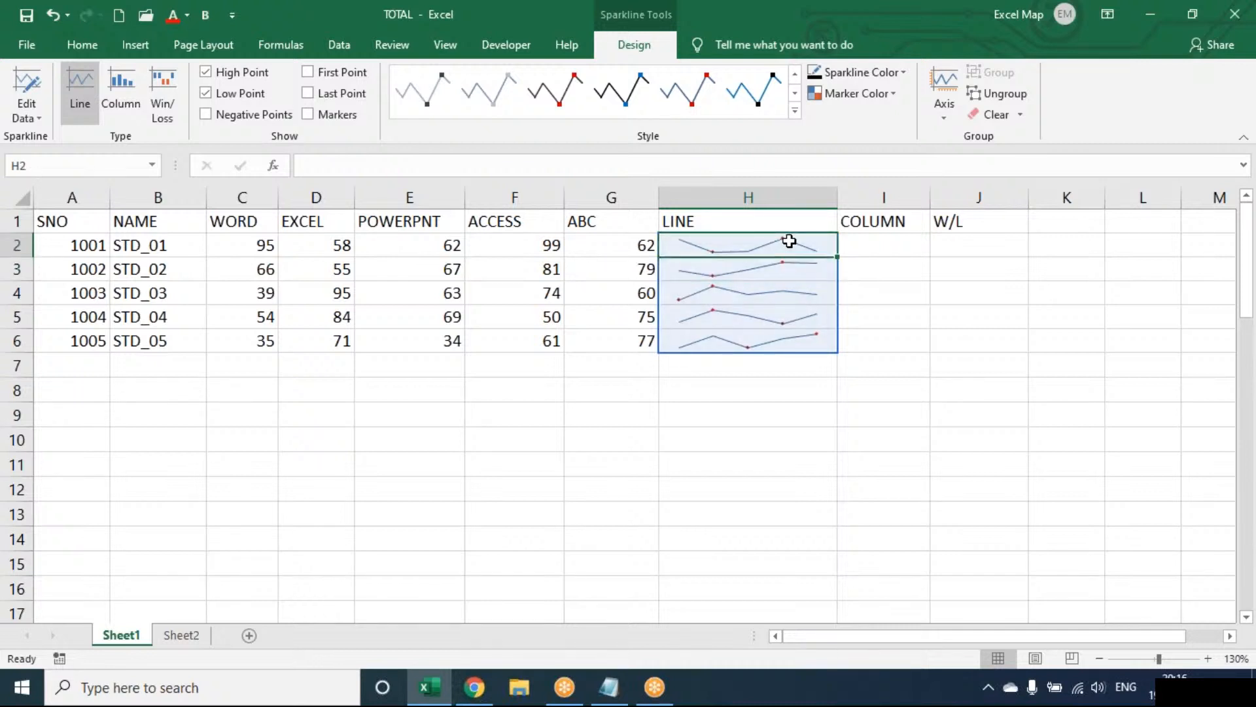
pyautogui.click(1020, 117)
pyautogui.click(1087, 111)
# Narrow the LINE column slightly and widen the COLUMN column to make room for its sparklines.
pyautogui.press('Right')
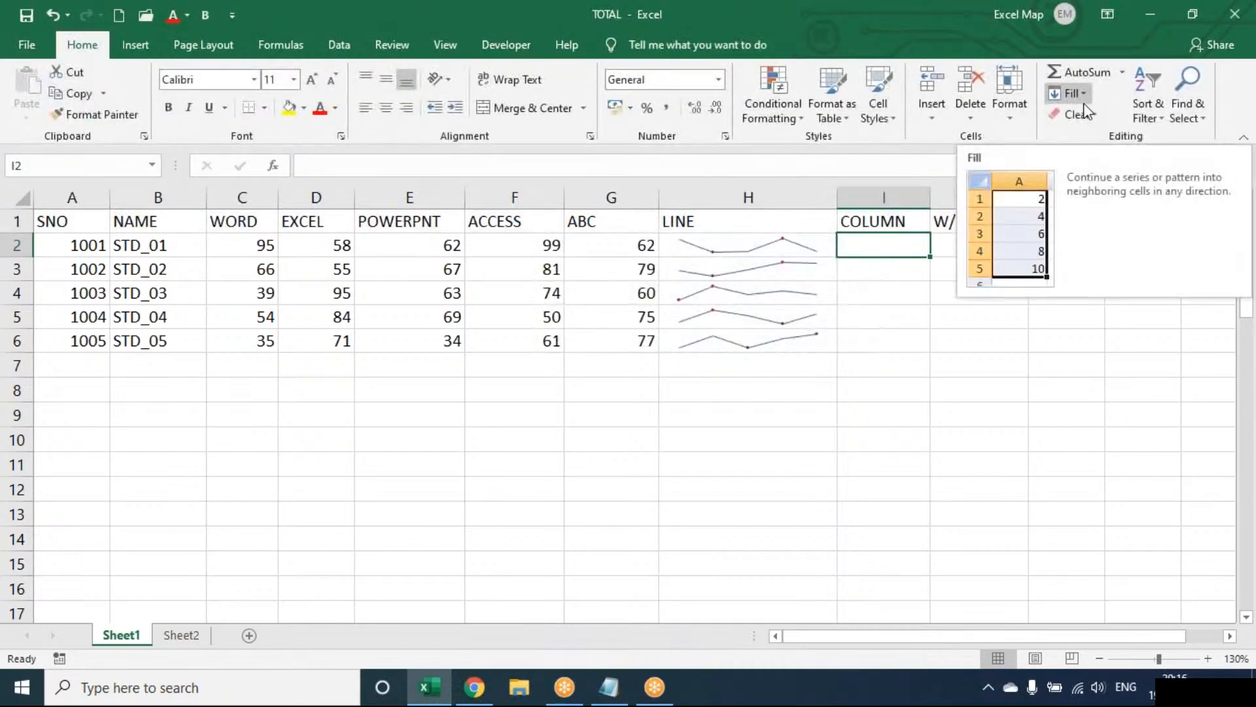
pyautogui.moveTo(836, 193); pyautogui.dragTo(806, 196)
pyautogui.moveTo(899, 196); pyautogui.dragTo(937, 198)
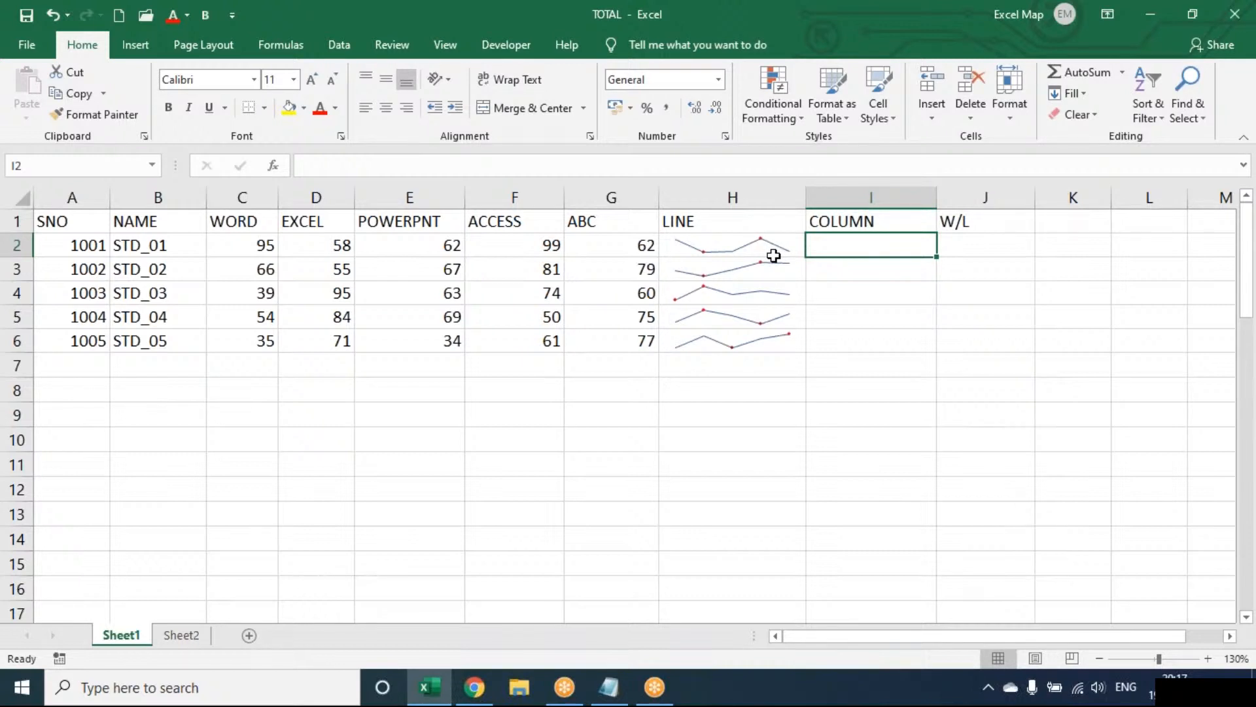
# Insert a Column sparkline in I2 from the data range C2:G2 and fill it down to I6.
pyautogui.click(132, 54)
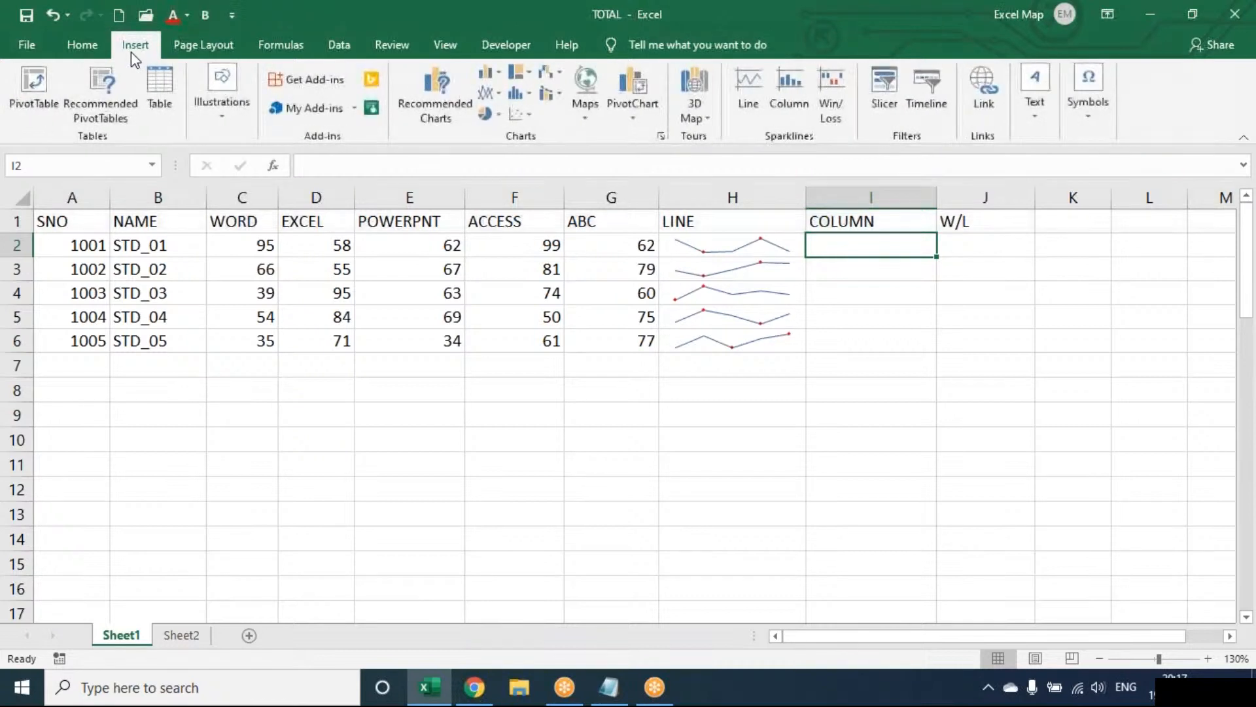
pyautogui.click(800, 96)
pyautogui.moveTo(210, 248); pyautogui.dragTo(580, 246)
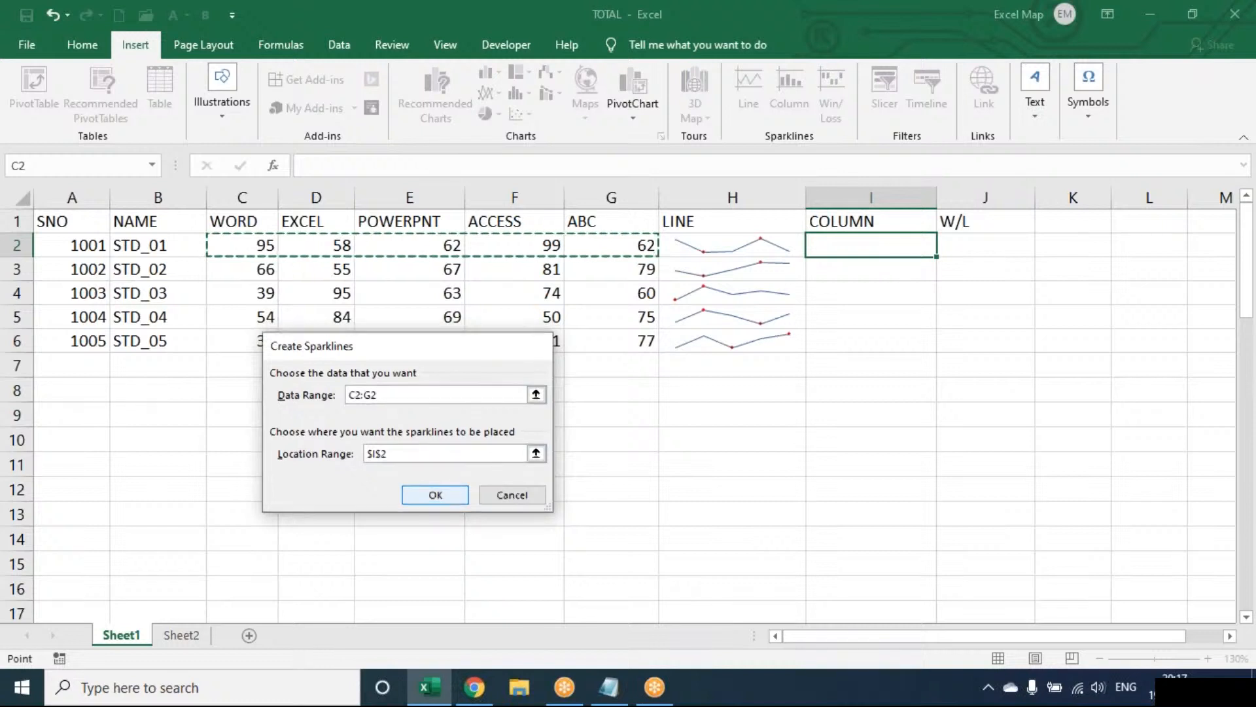
pyautogui.click(435, 495)
pyautogui.moveTo(937, 256); pyautogui.dragTo(937, 351)
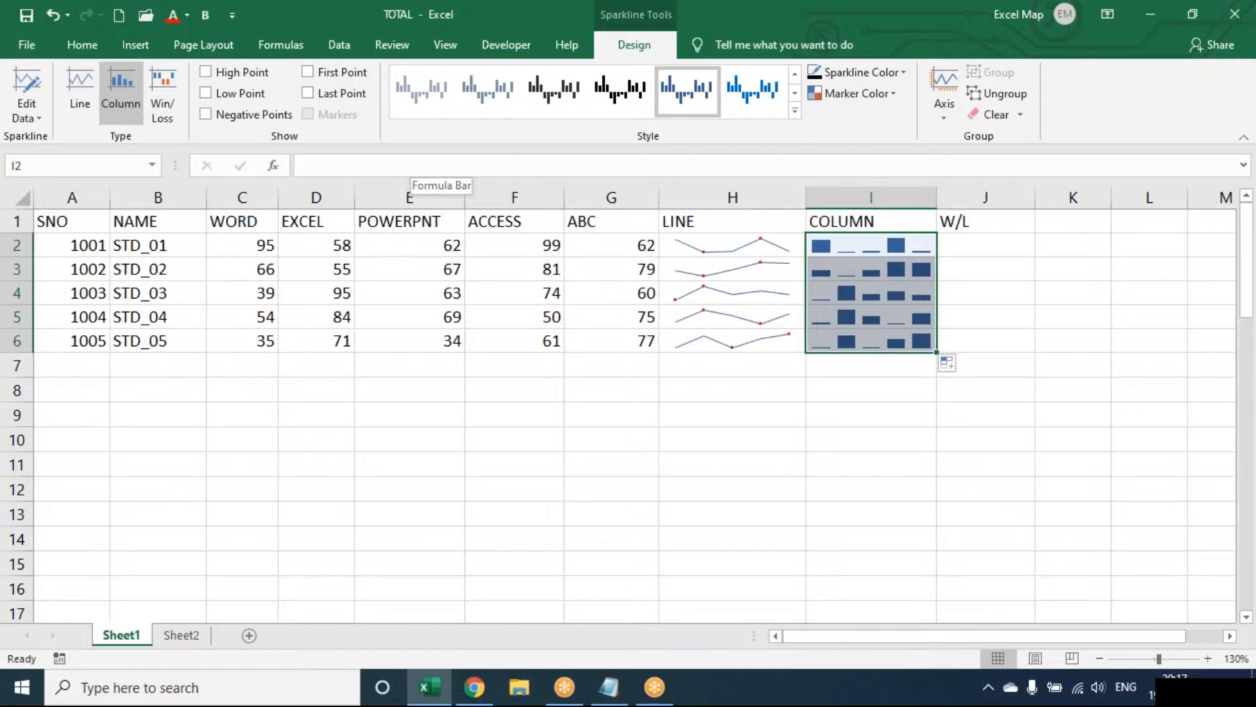
# Widen the W/L column and add Win/Loss sparklines in J2:J6, starting from the data range C2:G2 for J2.
pyautogui.click(1019, 239)
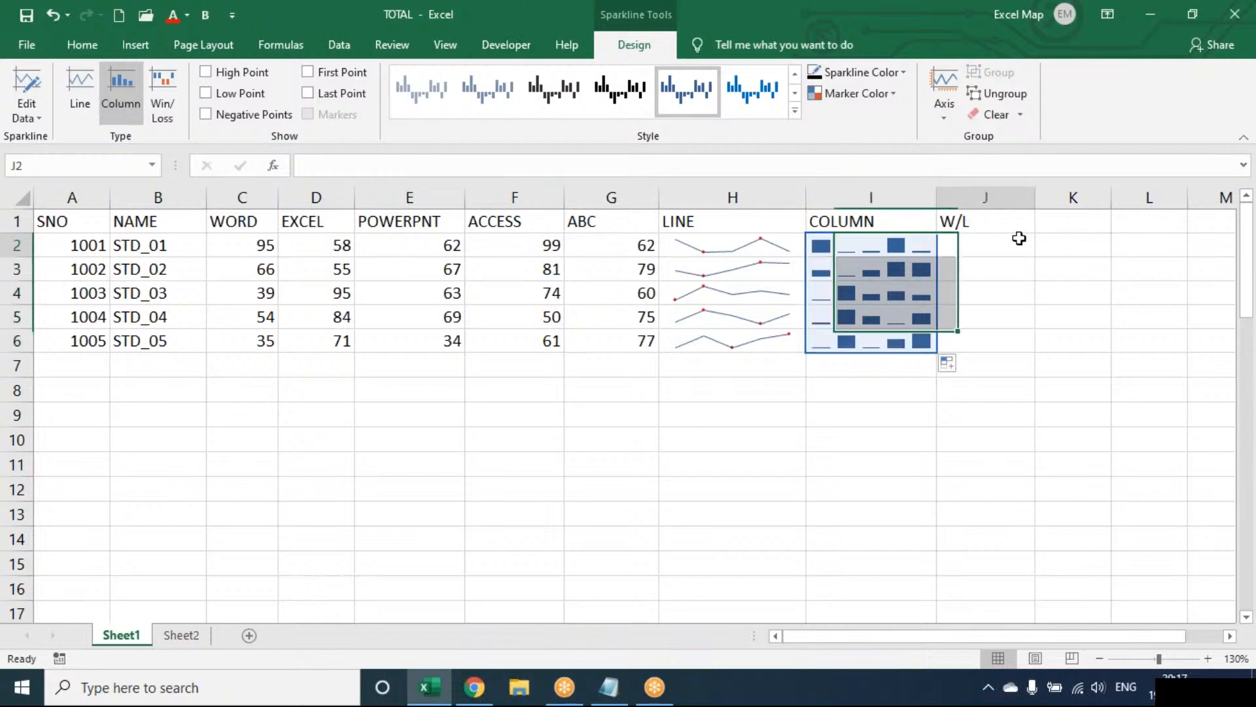
pyautogui.moveTo(1035, 197); pyautogui.dragTo(1077, 197)
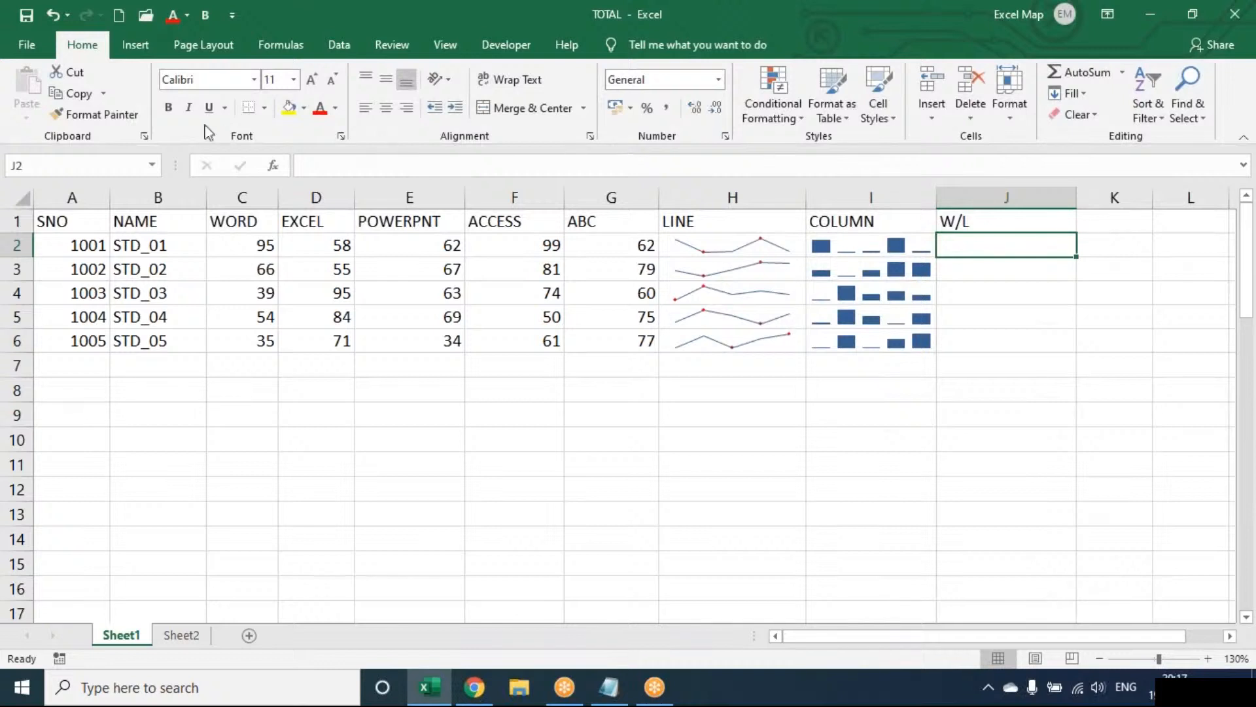
pyautogui.click(139, 46)
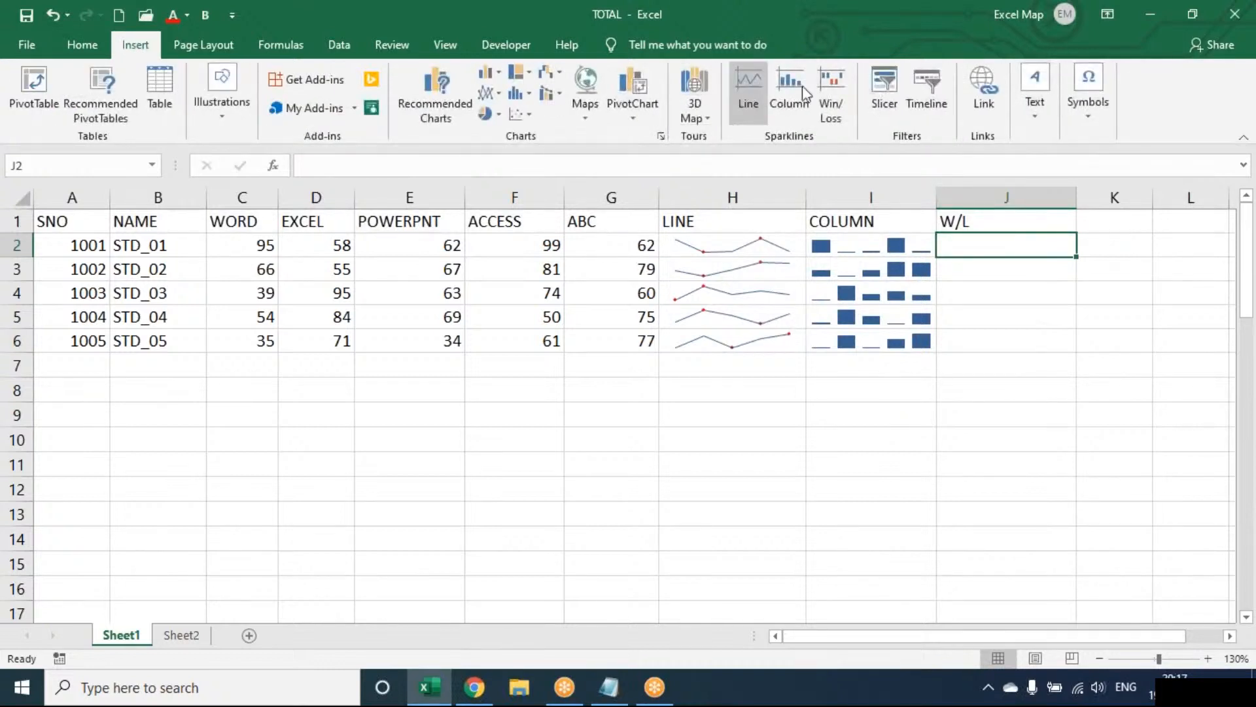
pyautogui.click(830, 98)
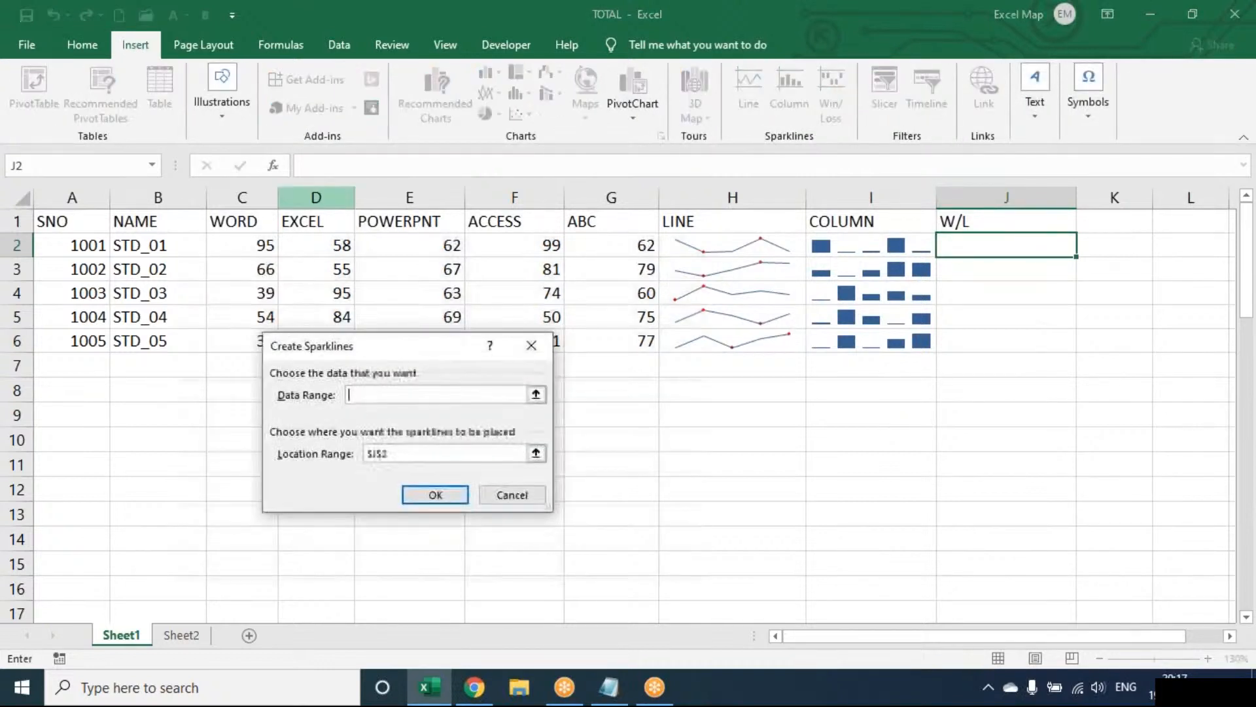
pyautogui.moveTo(241, 244); pyautogui.dragTo(611, 237)
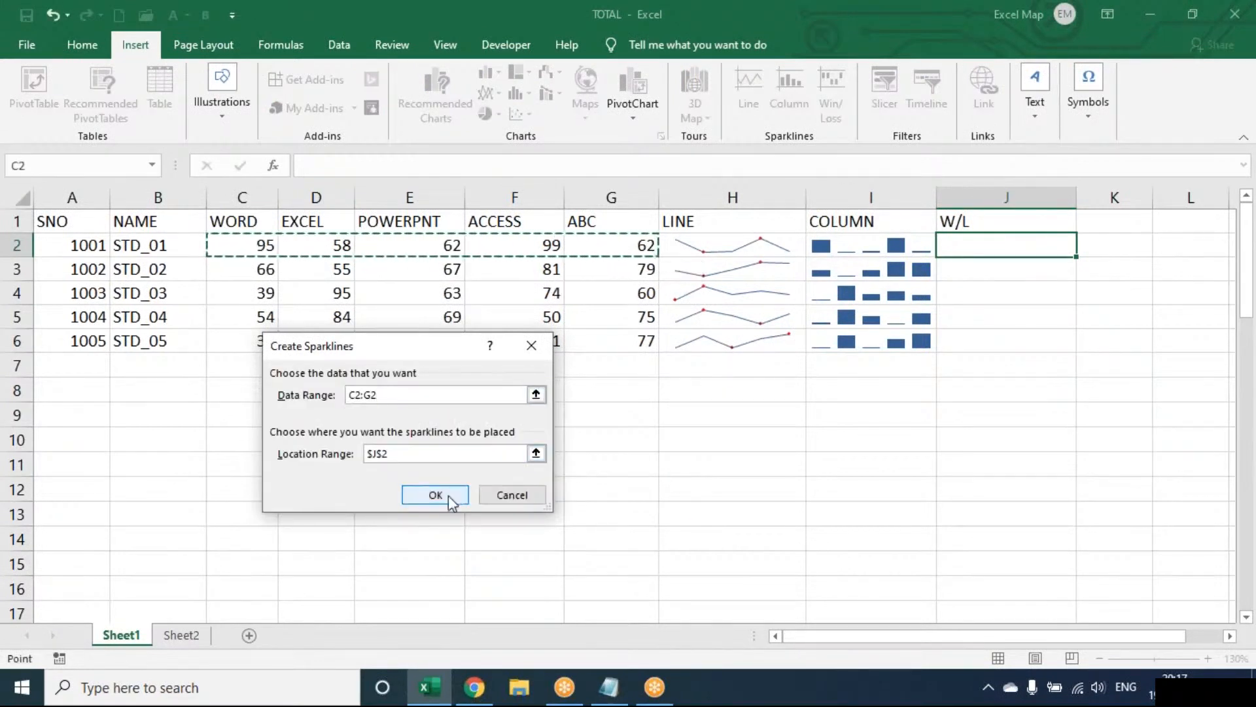
pyautogui.click(432, 415)
pyautogui.moveTo(1074, 257); pyautogui.dragTo(1058, 353)
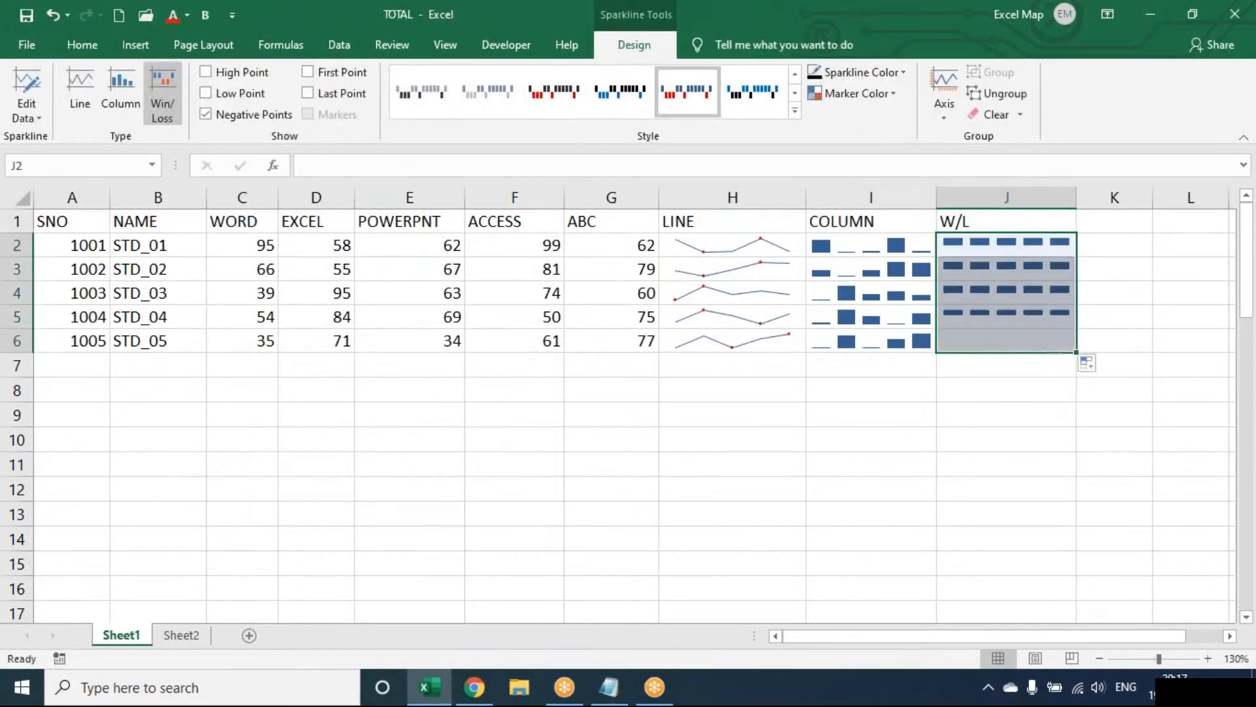
# Enter negative marks for three students: -35 in E4, -55 in F3 and -56 in C6.
pyautogui.click(457, 284)
pyautogui.write('-35')
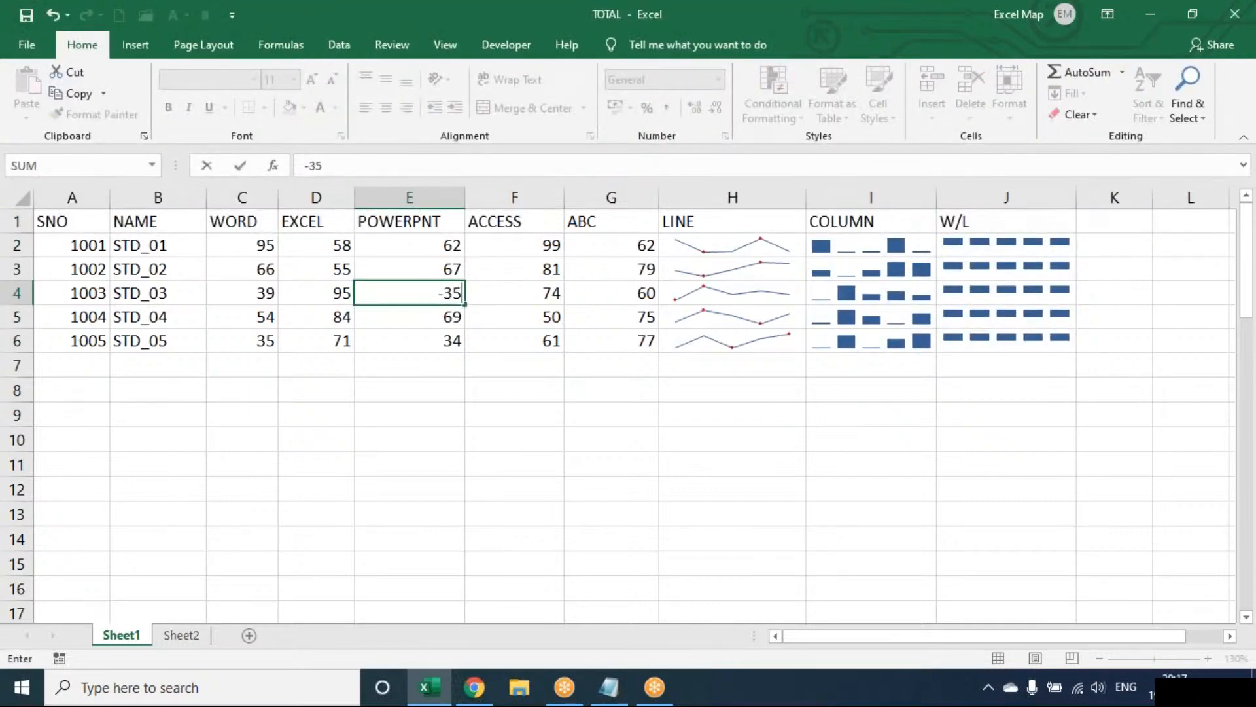
pyautogui.press('Return')
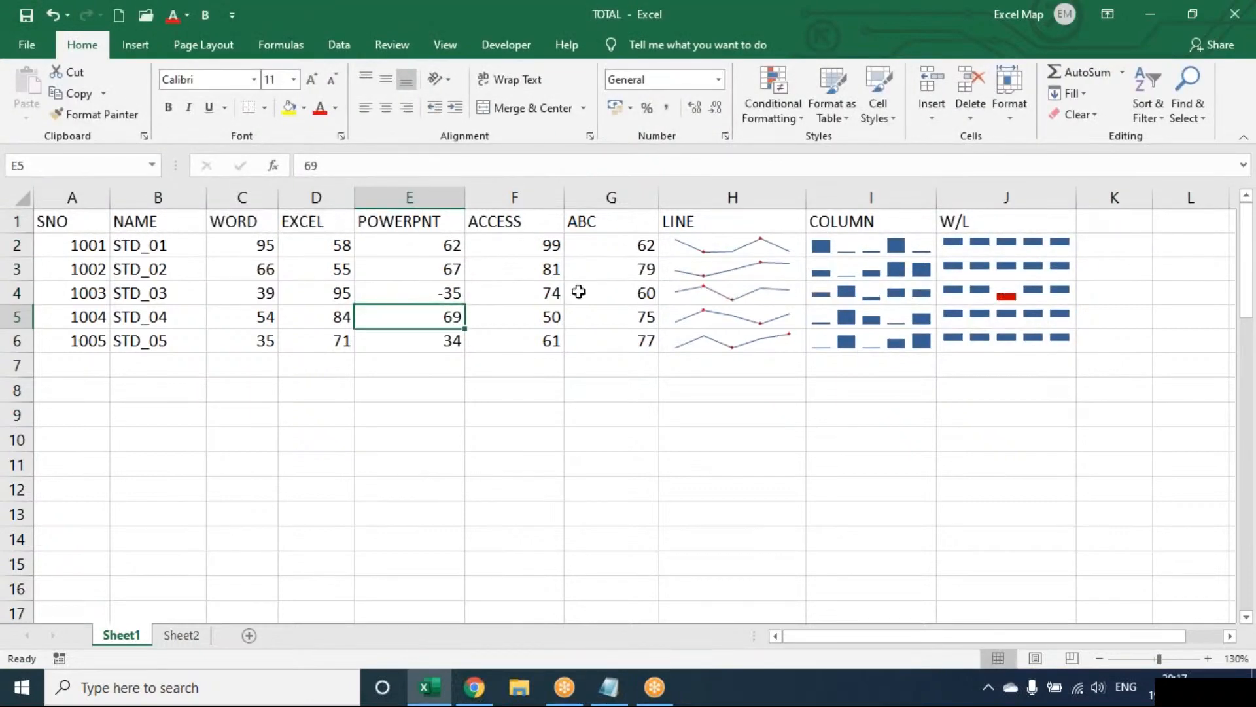
pyautogui.click(550, 269)
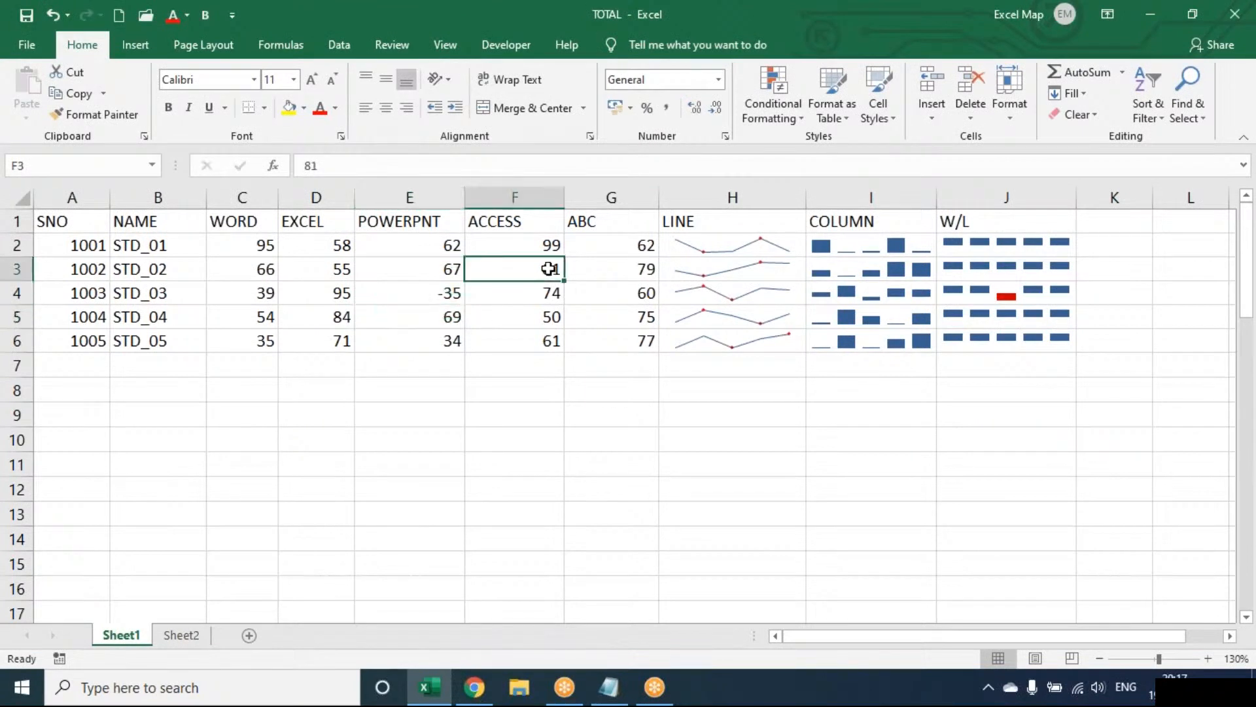
pyautogui.write('-55')
pyautogui.press('Return')
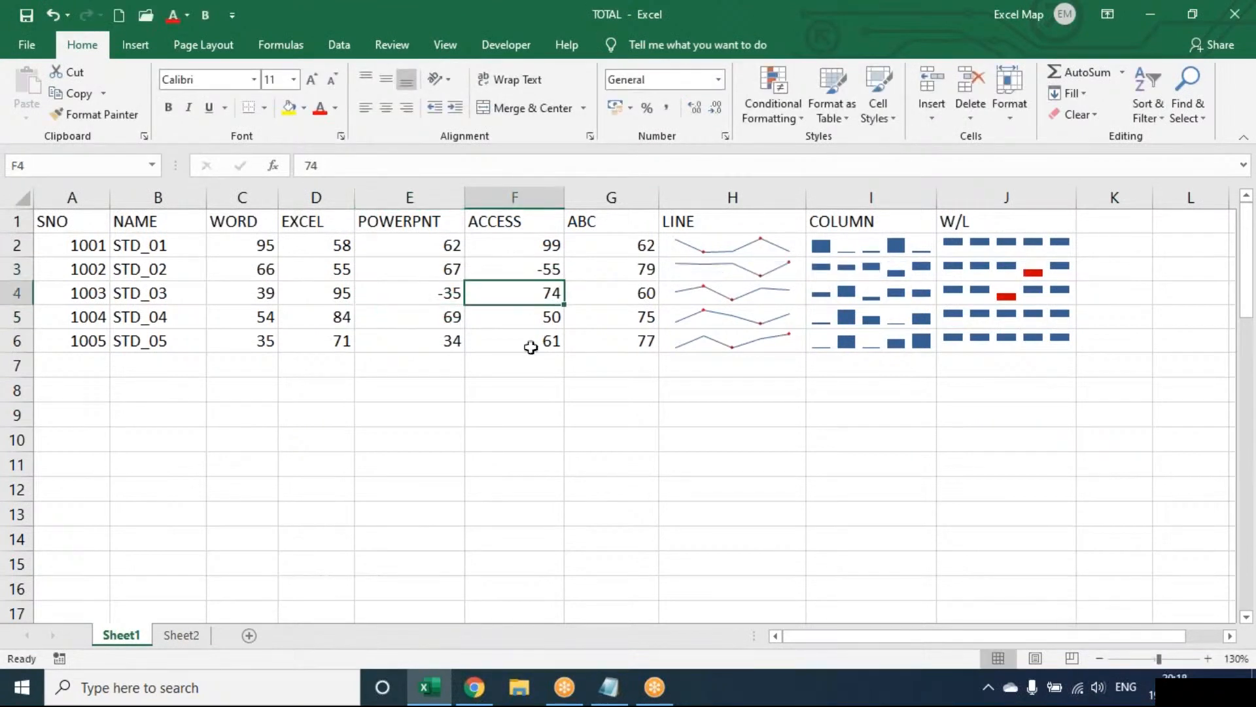
pyautogui.click(246, 347)
pyautogui.write('-')
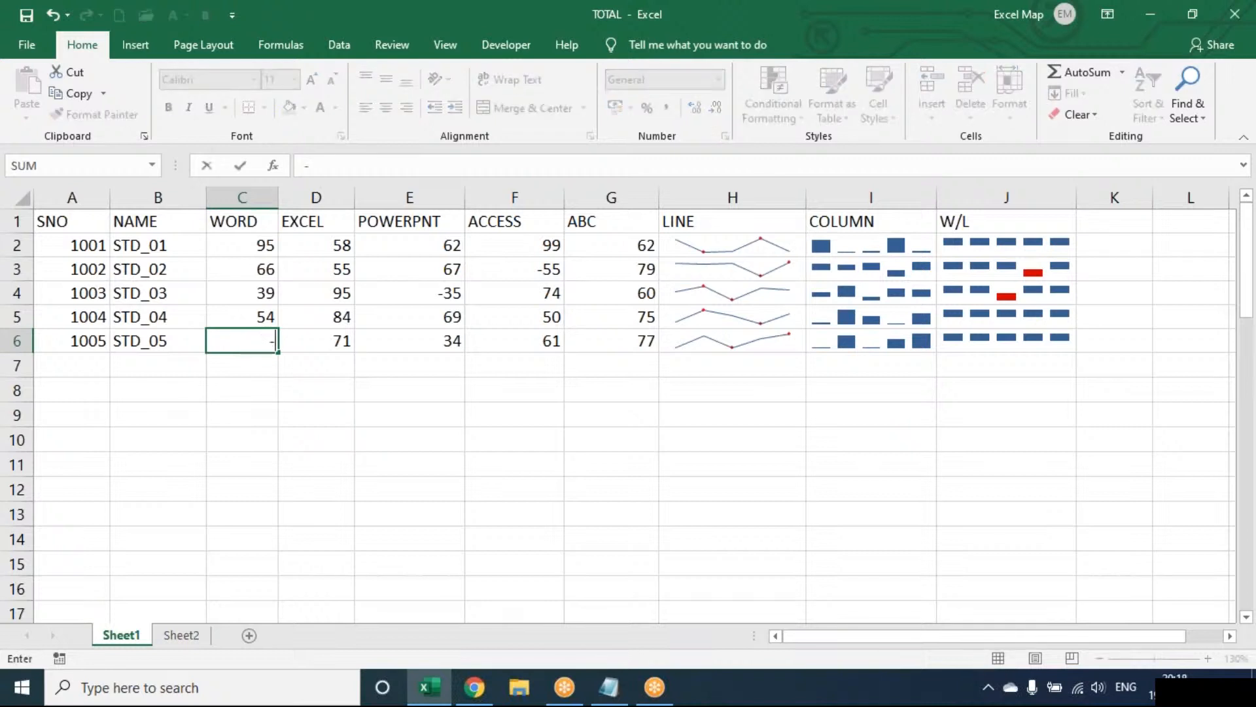
pyautogui.write('56')
pyautogui.press('Return')
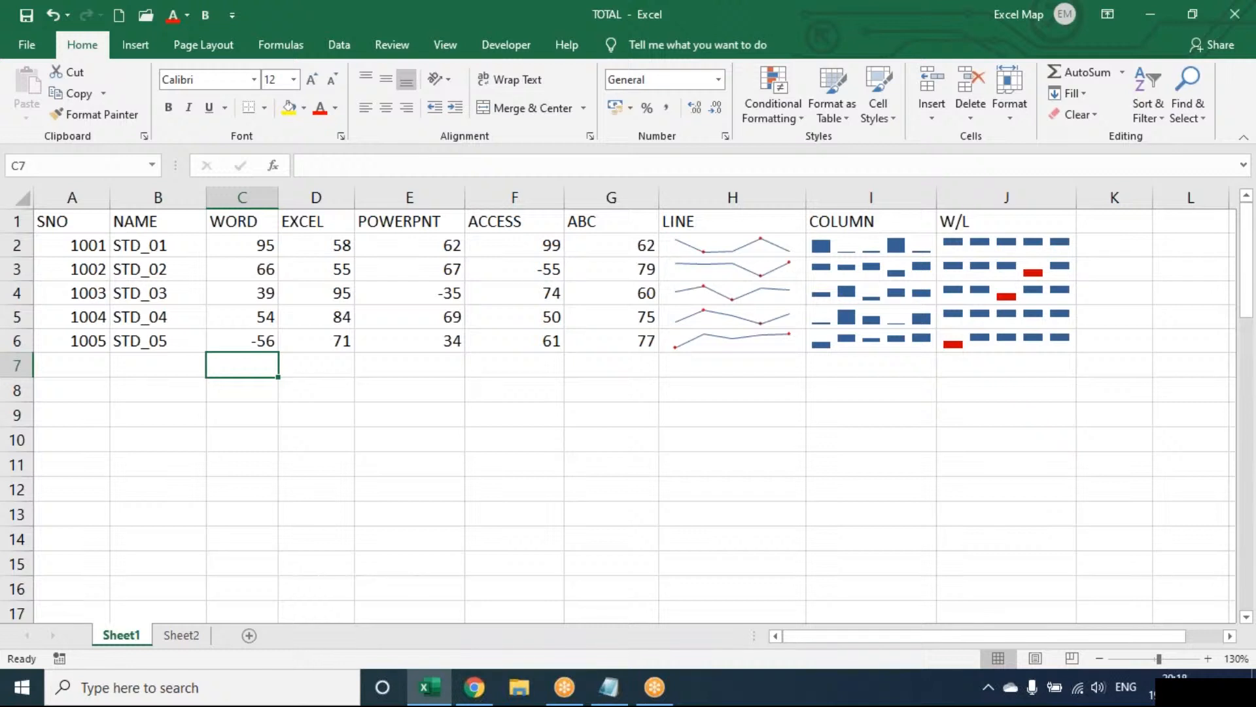
pyautogui.click(791, 221)
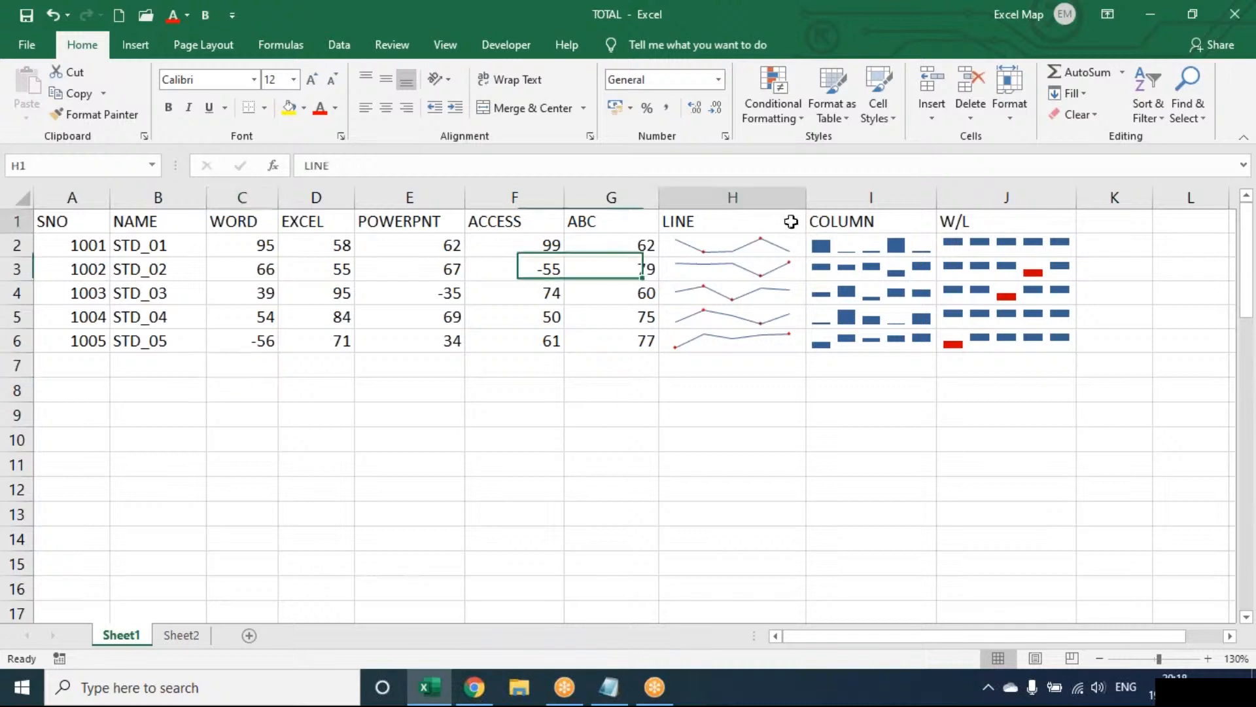
pyautogui.moveTo(791, 222); pyautogui.dragTo(1060, 341)
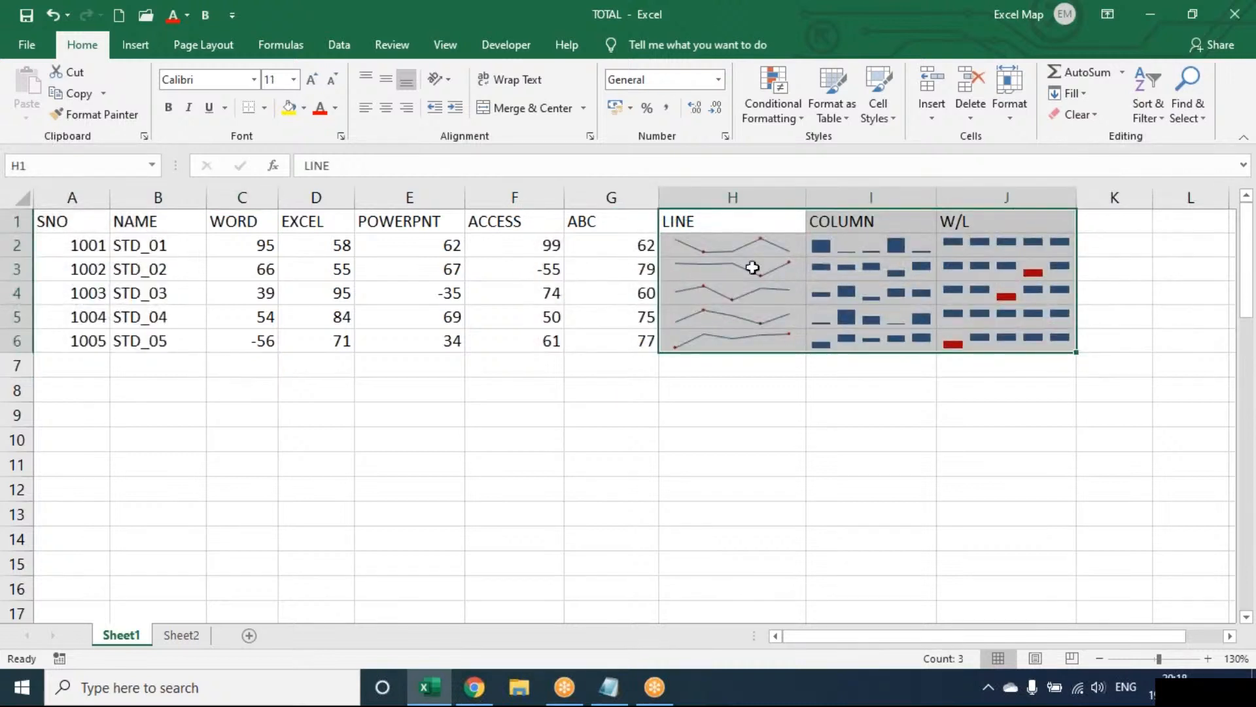
pyautogui.click(462, 460)
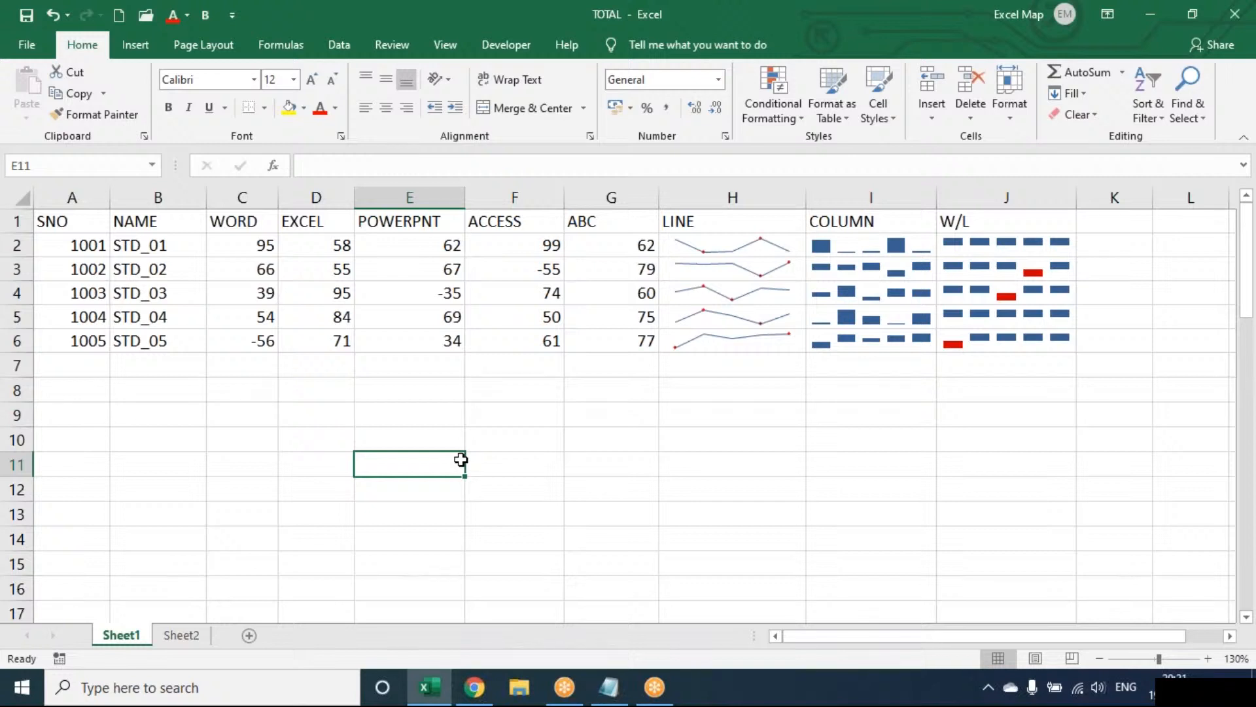
pyautogui.click(149, 45)
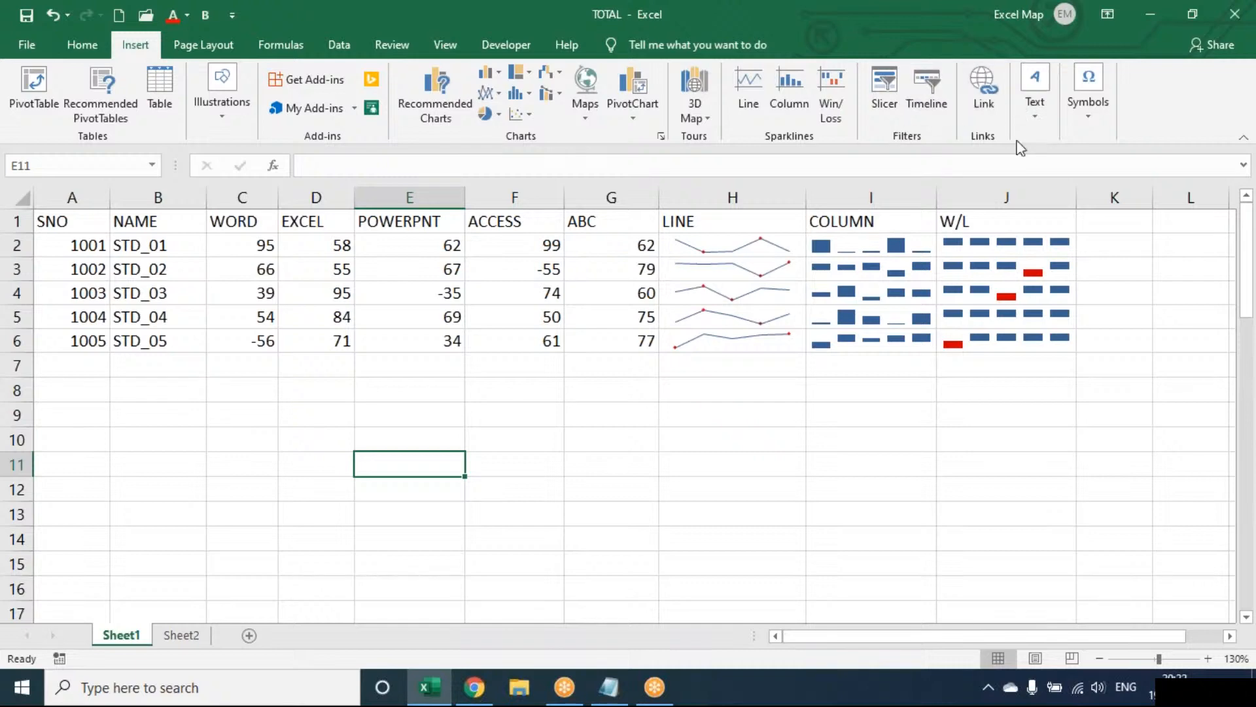
# Switch to Notepad and replace the open OPERATORS note with a blank one, discarding its unsaved changes.
pyautogui.click(611, 689)
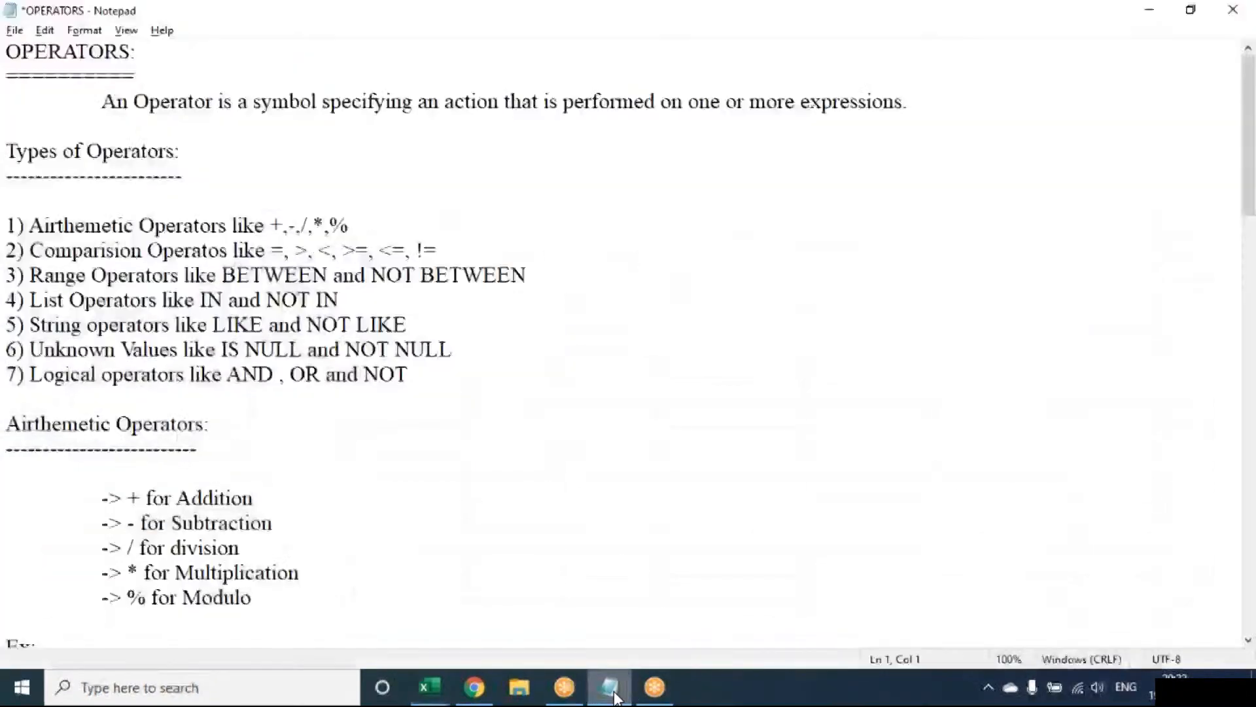
pyautogui.hotkey('alt', 'F4')
pyautogui.write('n')
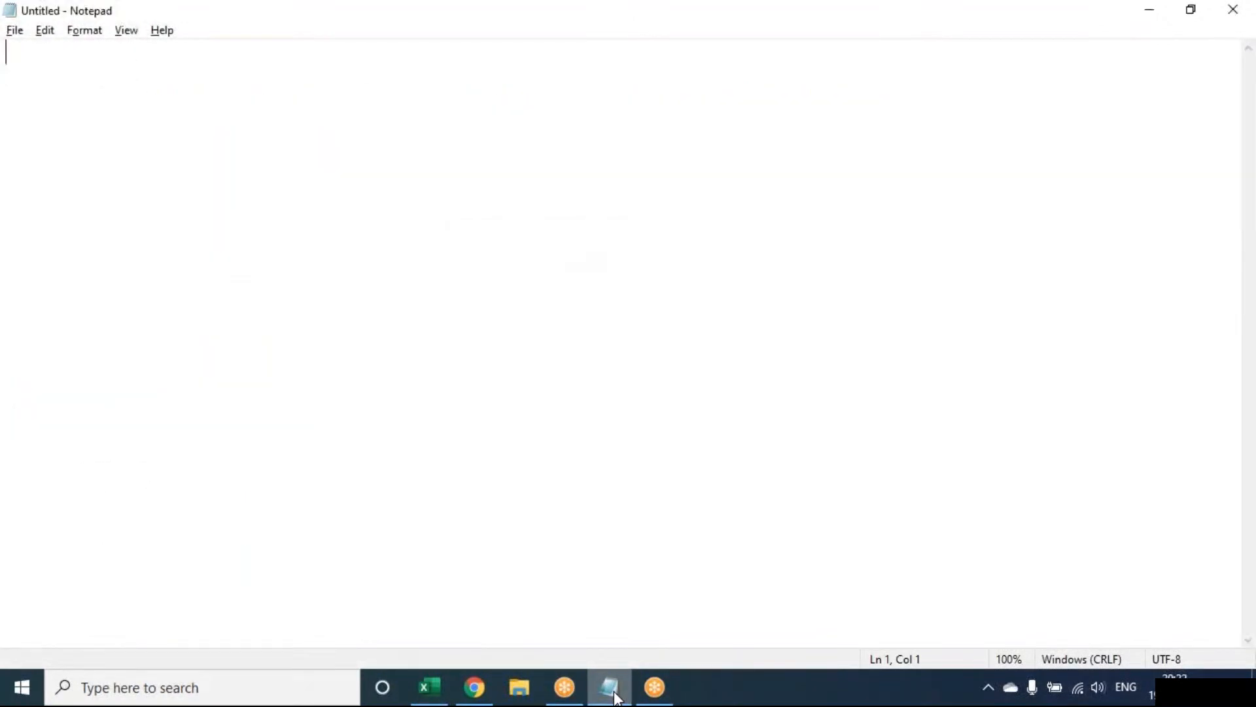
pyautogui.write('H')
pyautogui.write('yup')
# Write the heading "Hyperlink:" on the first line of the blank note.
pyautogui.press('BackSpace')
pyautogui.press('BackSpace')
pyautogui.write('p')
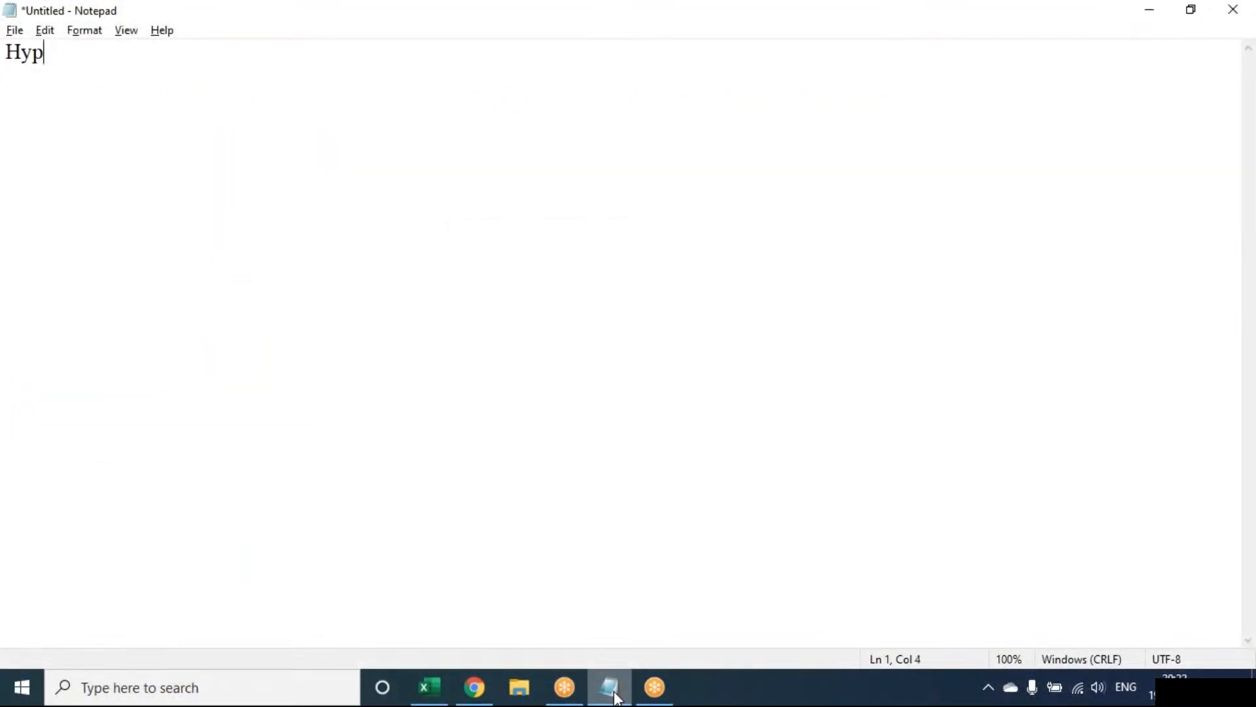
pyautogui.write('erlink:')
pyautogui.press('Return')
# Add the indented definition "Create a link in your document for quick access to webpages and files" under the heading.
pyautogui.press('Tab')
pyautogui.write('Create')
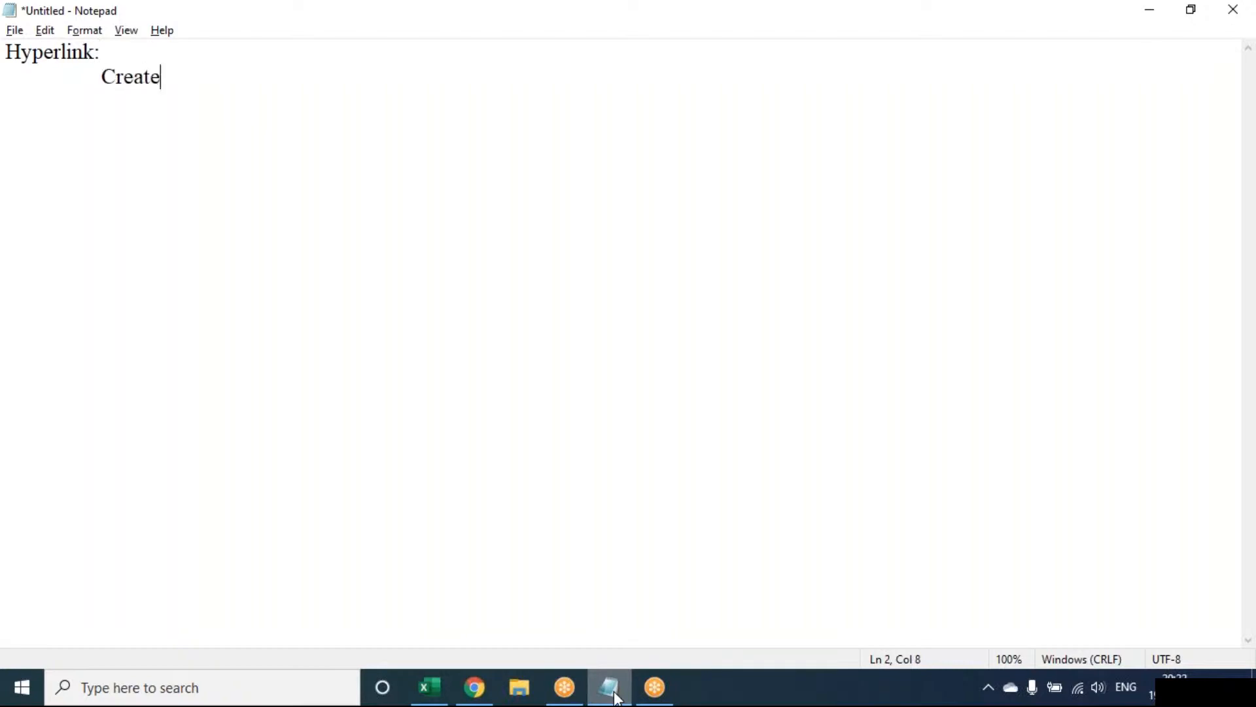
pyautogui.write(' alink y')
pyautogui.press('BackSpace')
pyautogui.write('i')
pyautogui.press('BackSpace')
pyautogui.press('BackSpace')
pyautogui.press('BackSpace')
pyautogui.press('BackSpace')
pyautogui.press('BackSpace')
pyautogui.press('BackSpace')
pyautogui.write('lnk')
pyautogui.press('BackSpace')
pyautogui.press('BackSpace')
pyautogui.write('ink in you ')
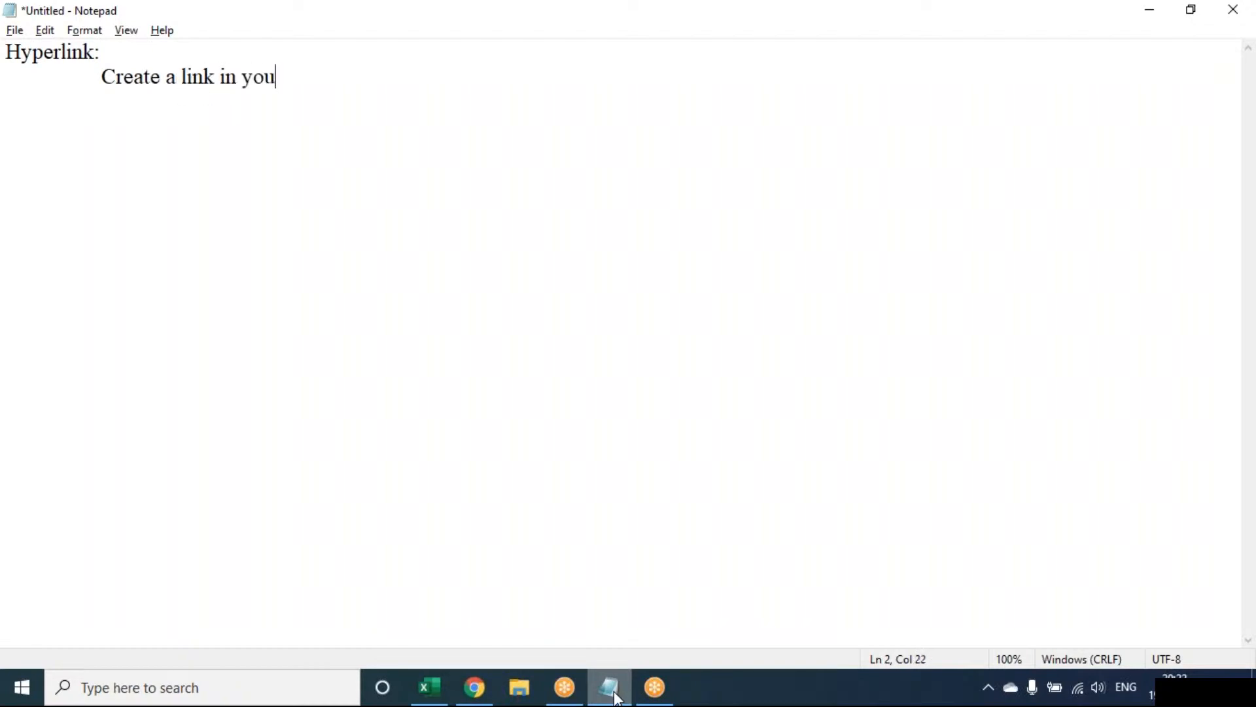
pyautogui.write('r document for ')
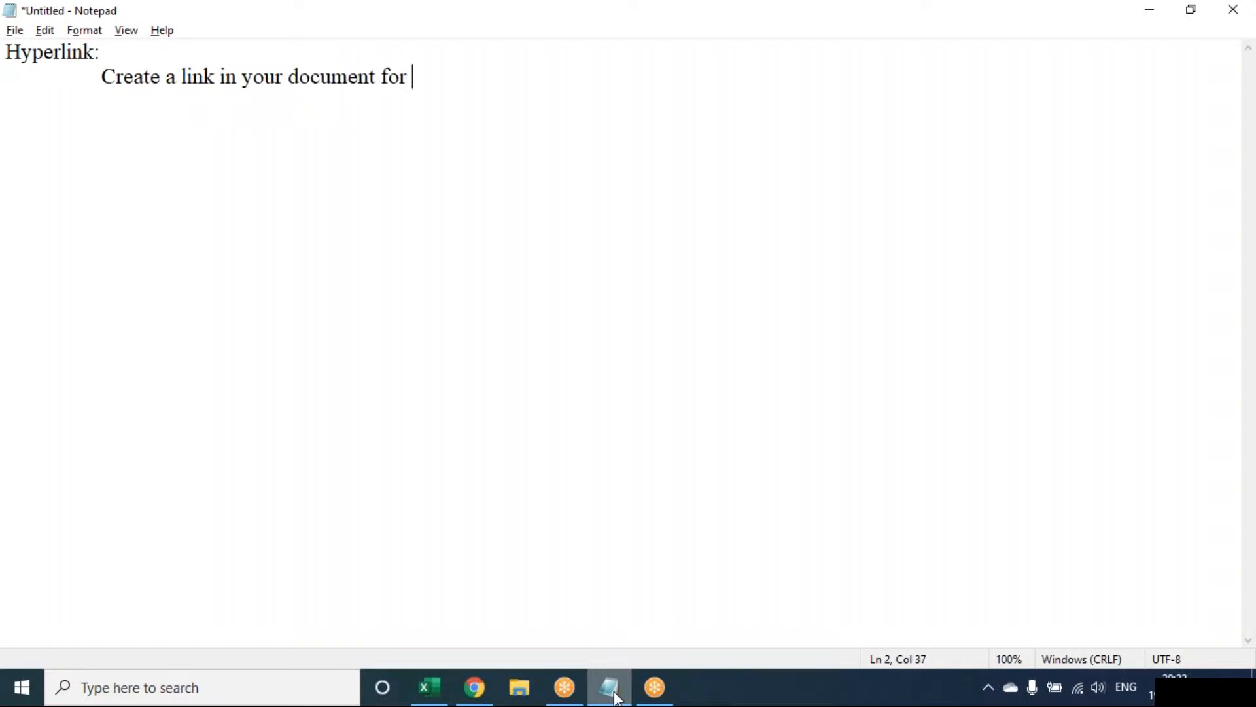
pyautogui.write('quick access to w')
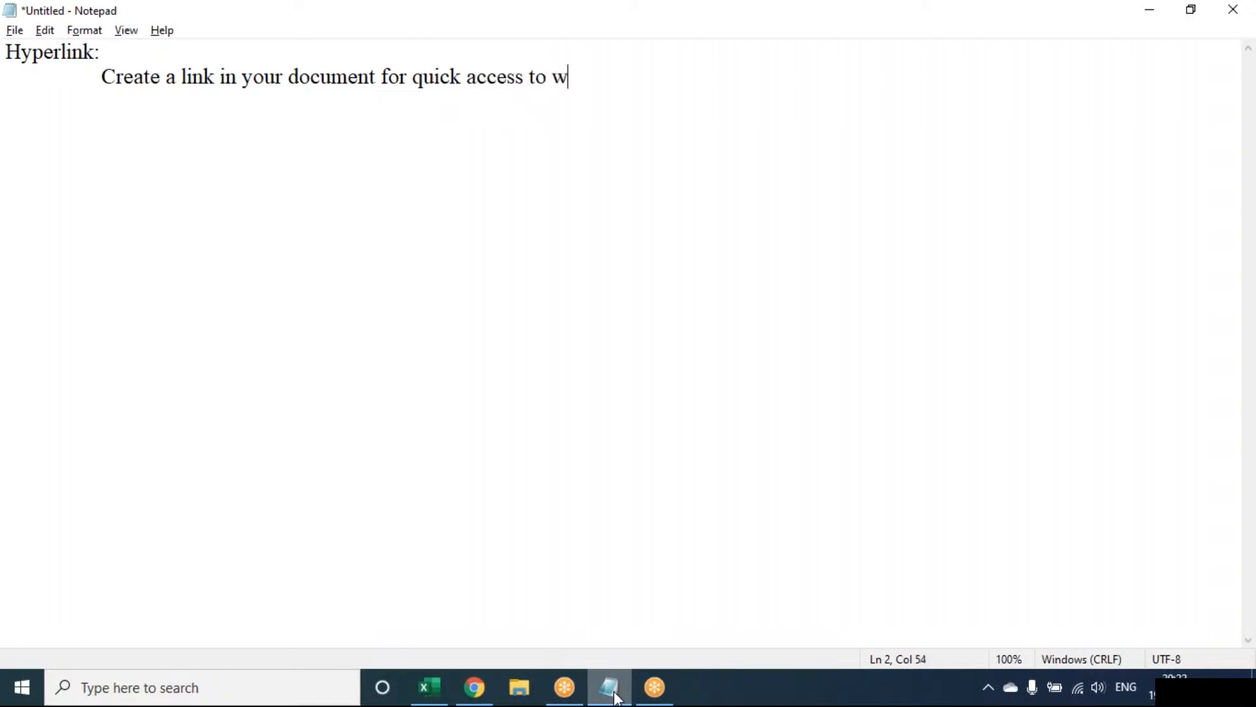
pyautogui.write('ebpages ')
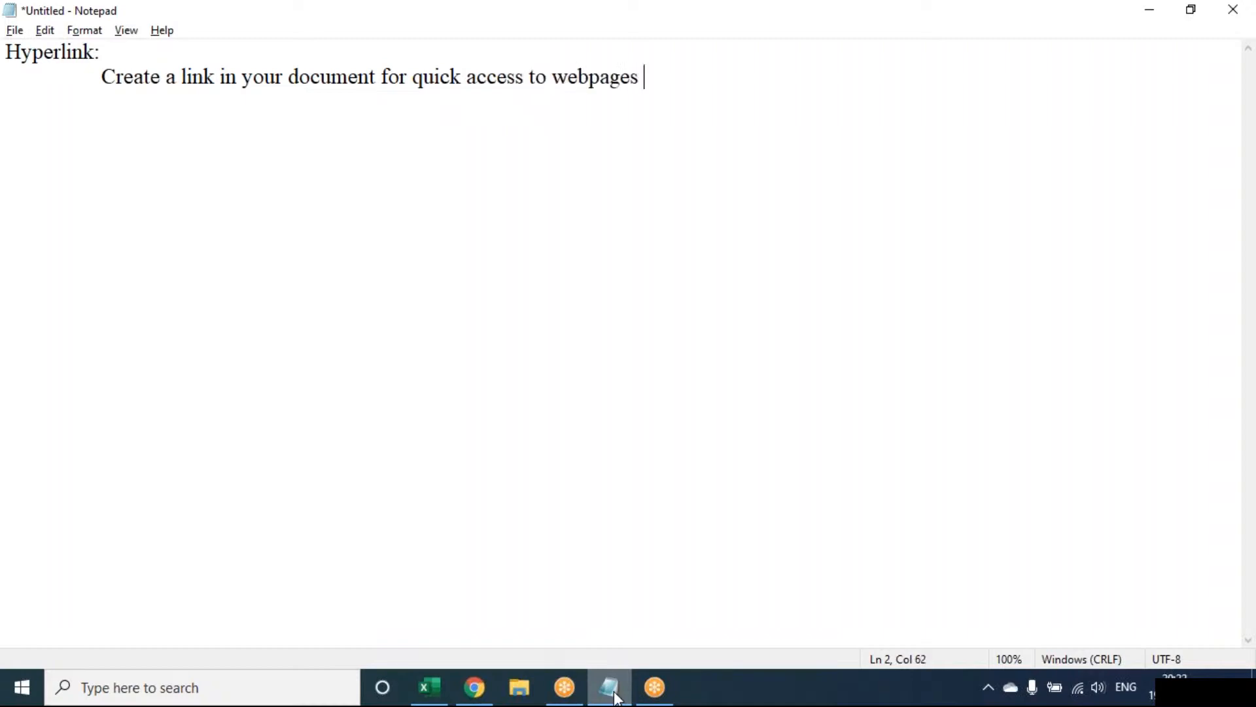
pyautogui.write('and files')
pyautogui.press('Return')
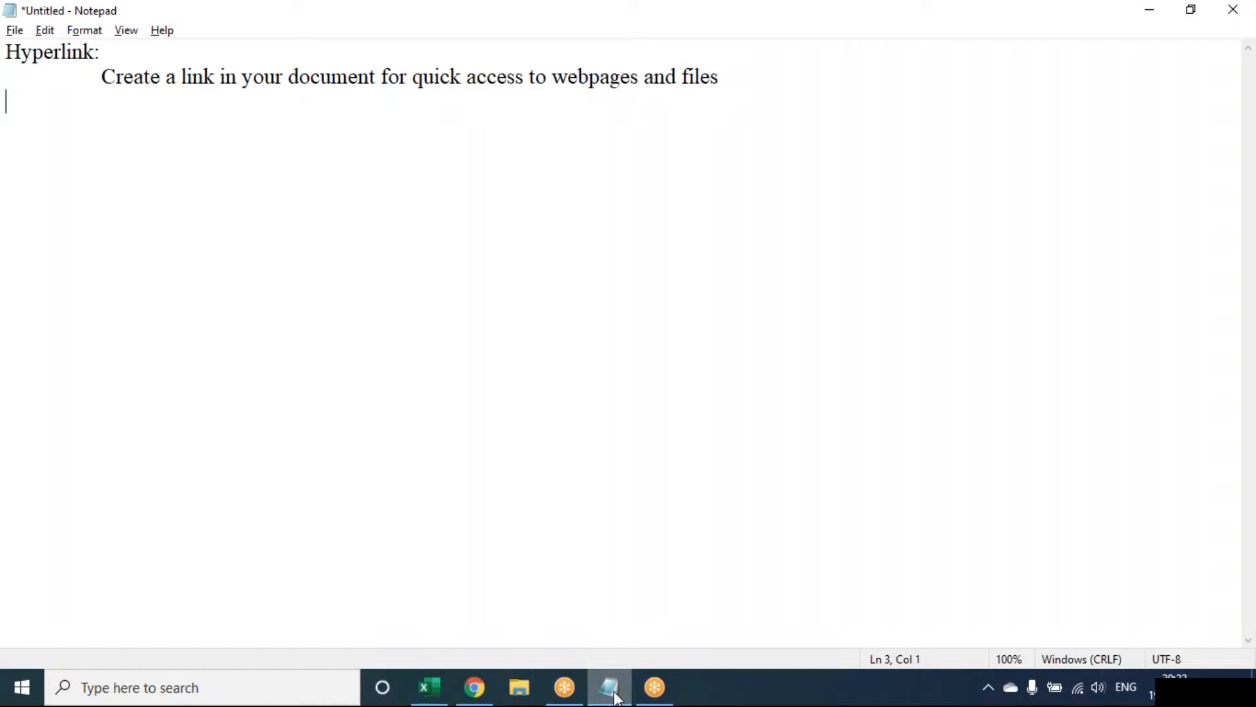
# Leave a blank line and add the indented shortcut note "CTRL + K" below the definition.
pyautogui.press('Tab')
pyautogui.press('Return')
pyautogui.press('Tab')
pyautogui.write('CTRL + K')
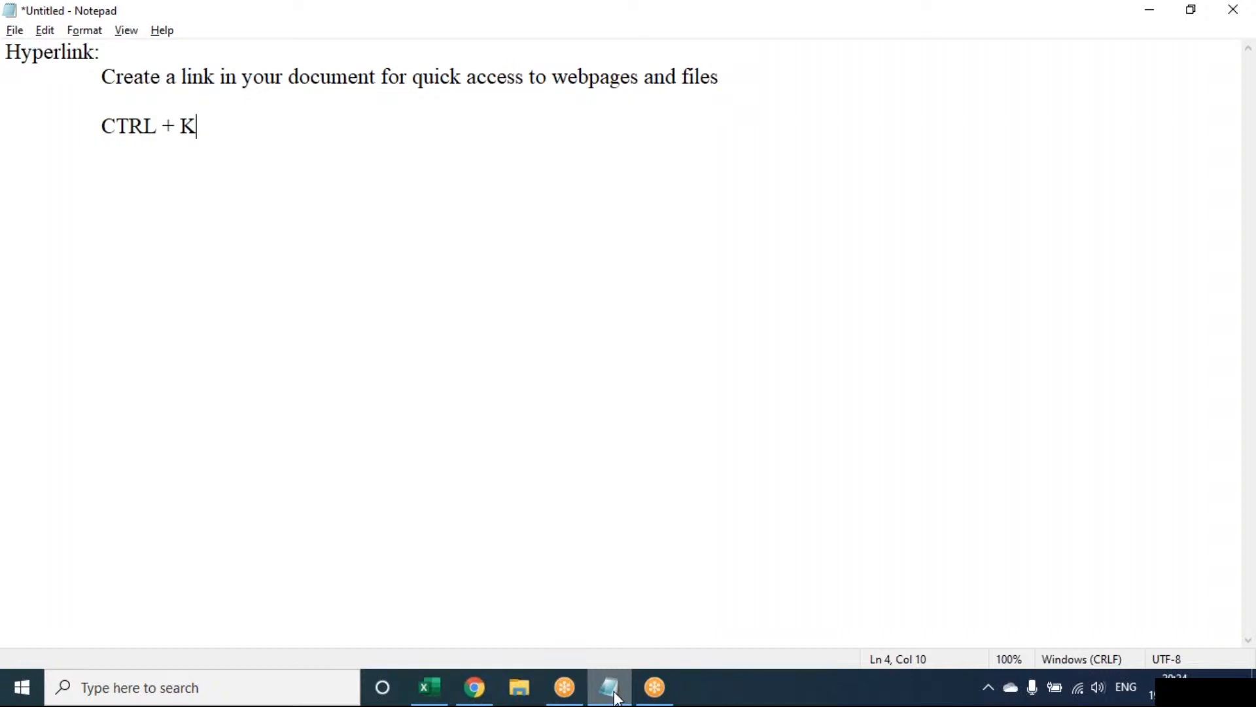
# Switch back to Excel and create a new blank workbook viewed at 120% zoom.
pyautogui.click(430, 687)
pyautogui.hotkey('ctrl', 'n')
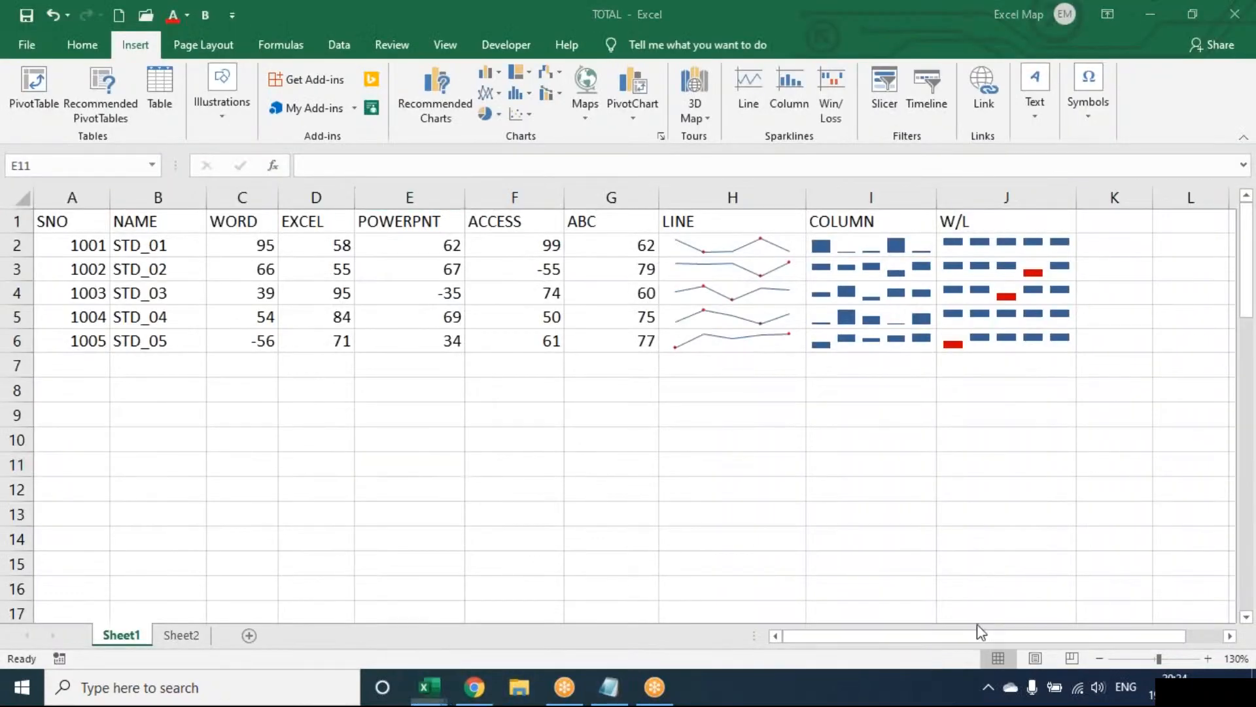
pyautogui.click(1208, 659)
pyautogui.click(1209, 658)
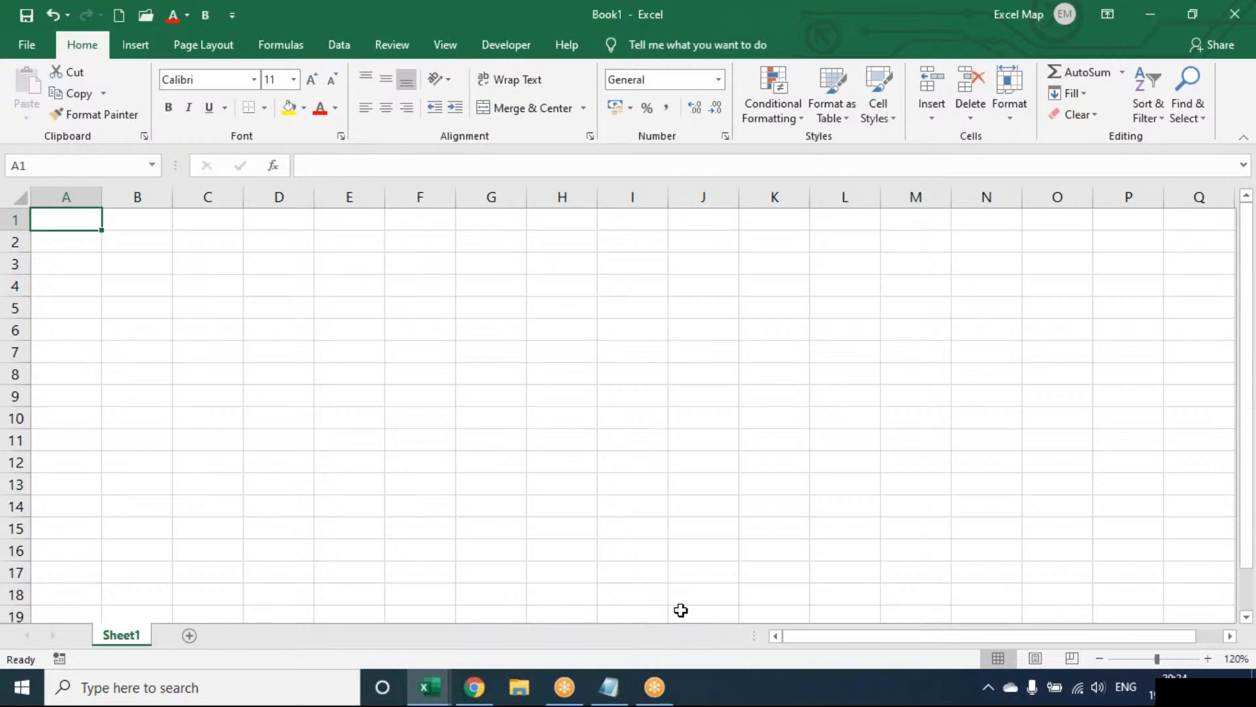
# List the entries EMP, ATT, SAL and HR in cells A1 to A4.
pyautogui.write('EMP')
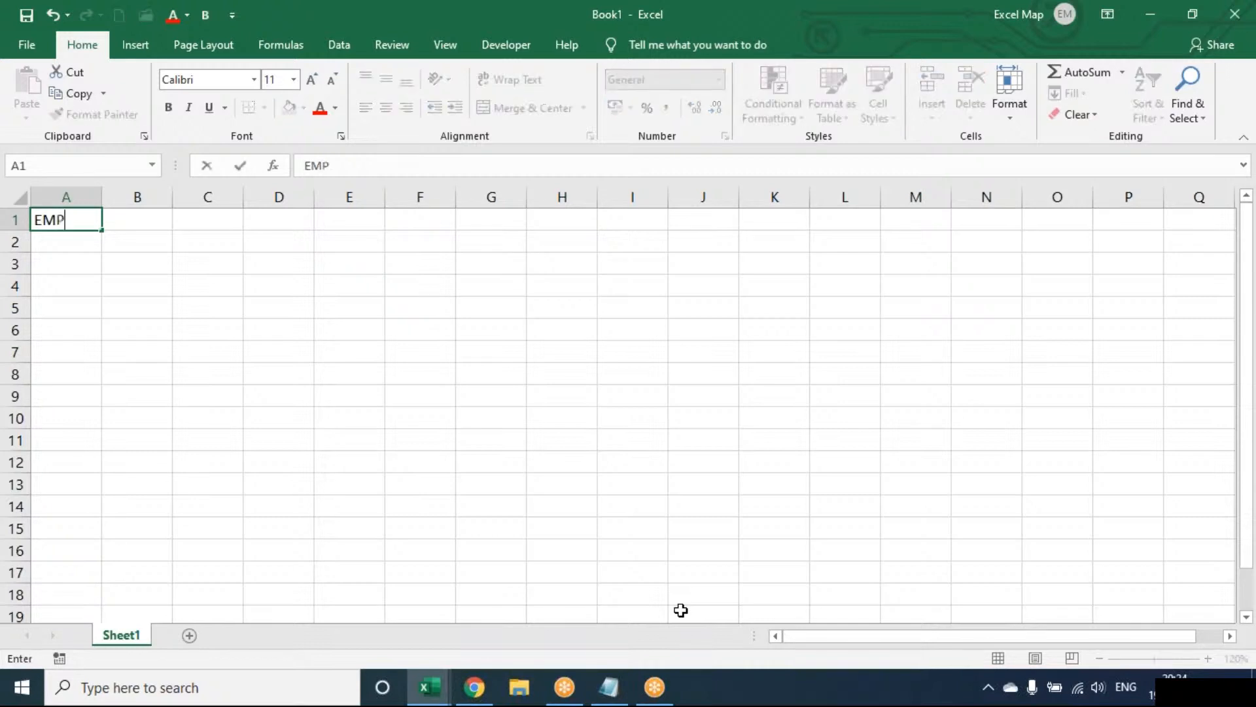
pyautogui.press('Return')
pyautogui.write('ATT')
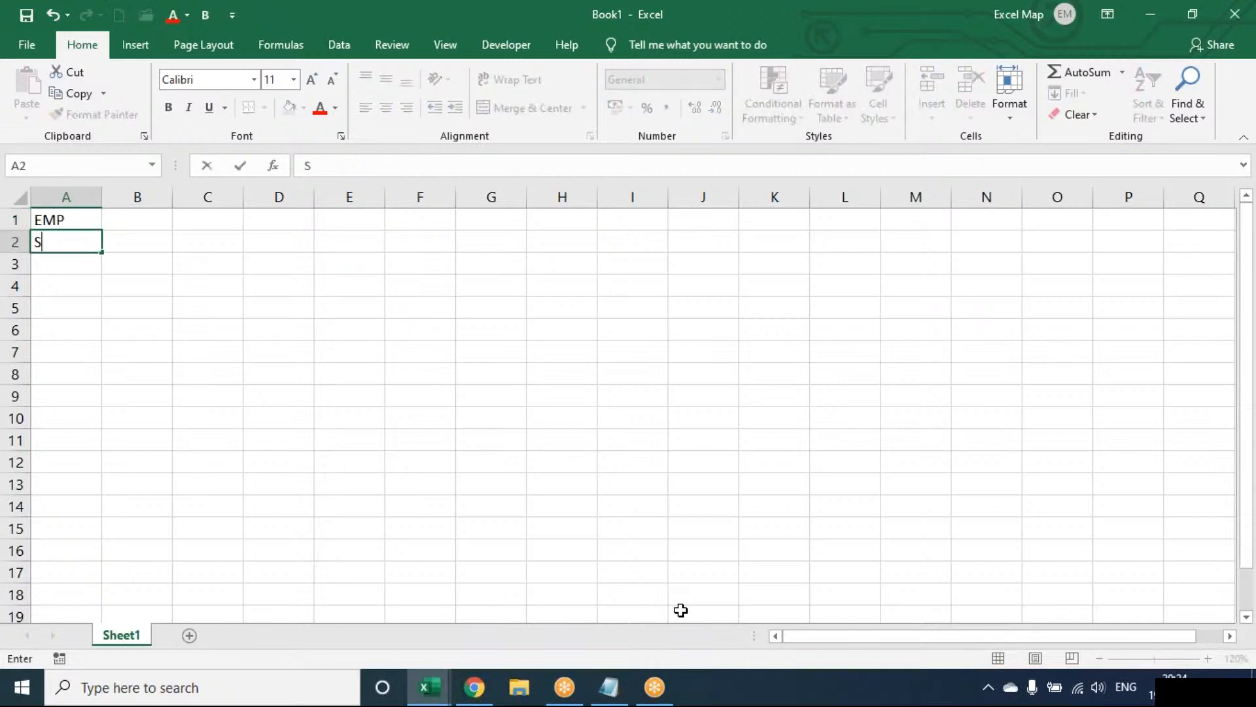
pyautogui.press('Return')
pyautogui.write('SAL')
pyautogui.press('Return')
pyautogui.write('HR')
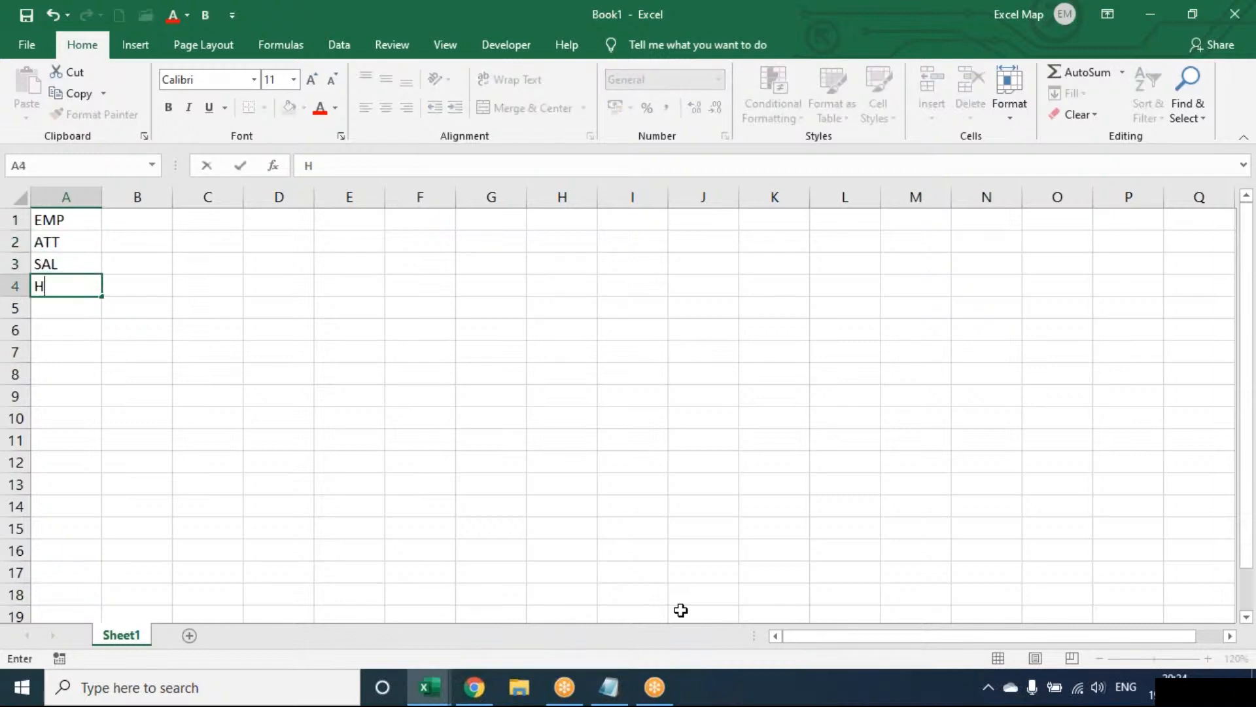
pyautogui.press('Return')
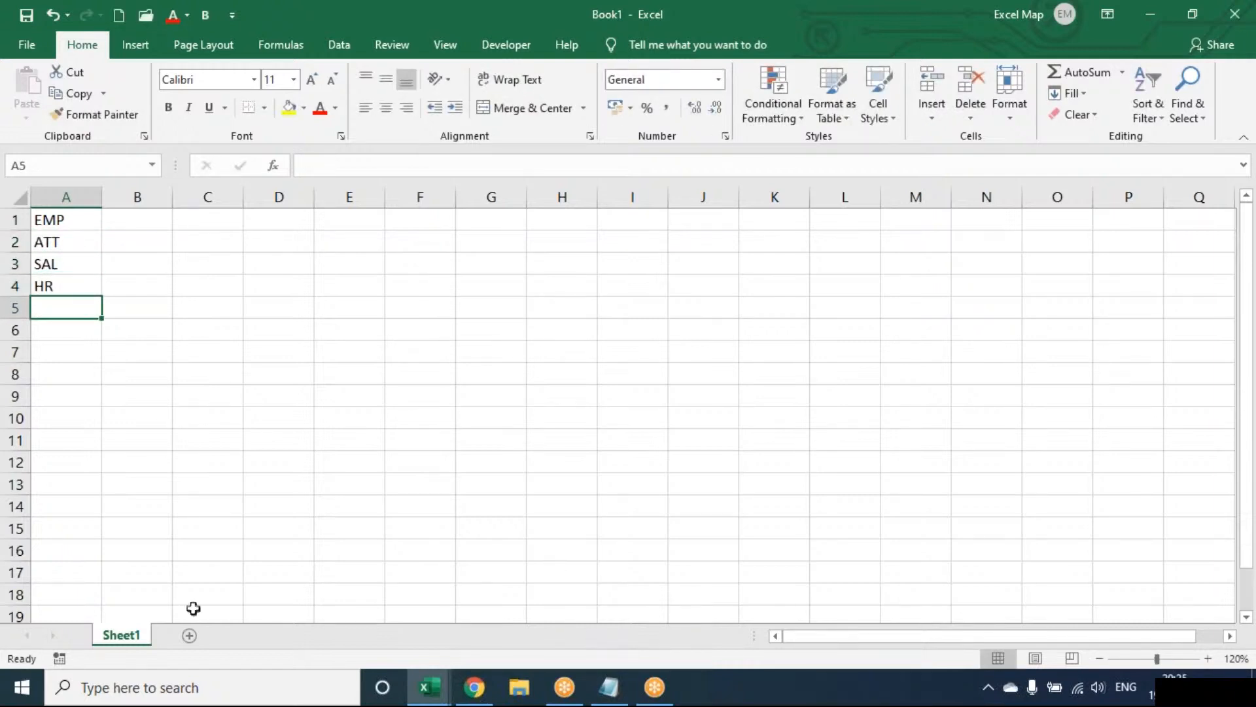
# Add four blank worksheets, Sheet2 to Sheet5, after Sheet1.
pyautogui.click(190, 636)
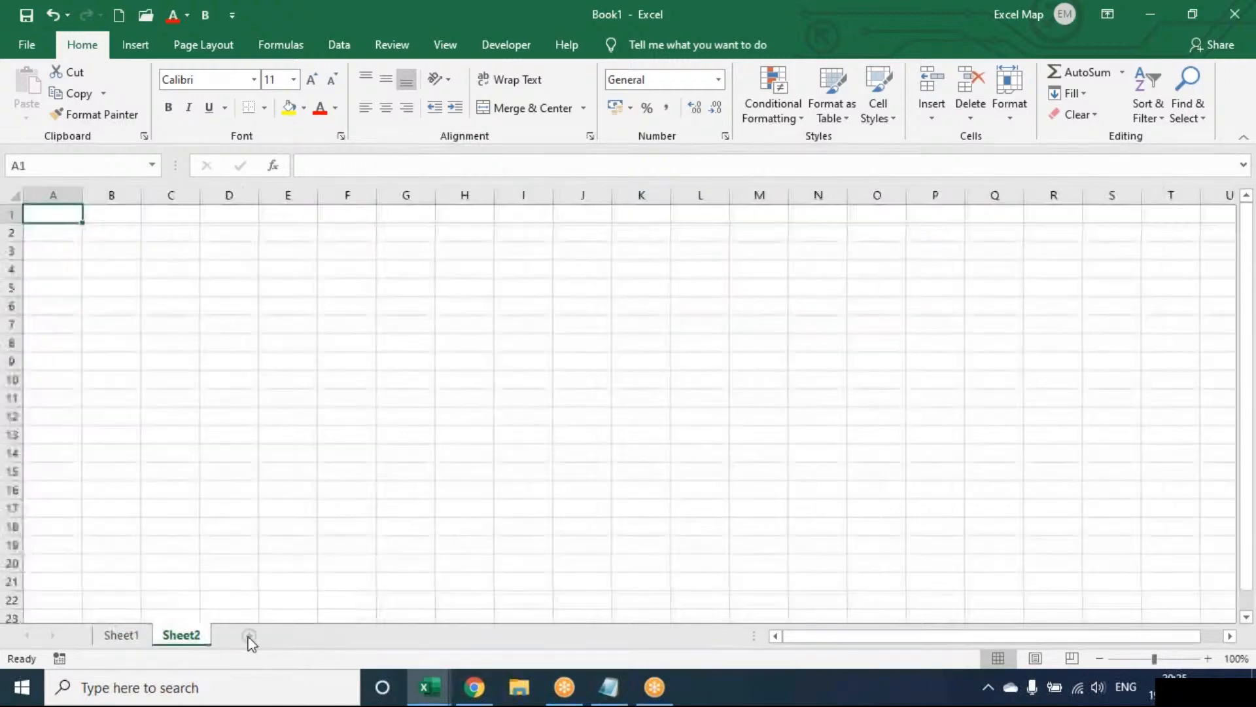
pyautogui.click(250, 636)
pyautogui.click(312, 636)
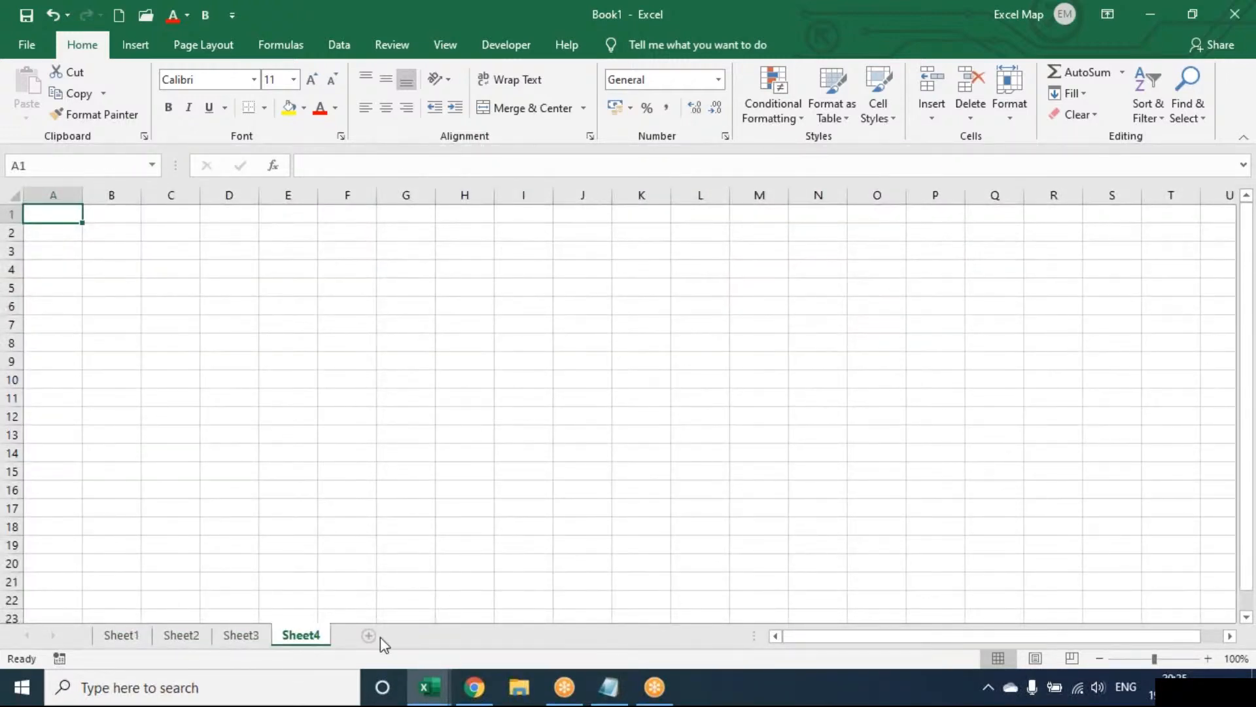
pyautogui.click(366, 636)
# On Sheet1, hyperlink the EMP entry in A1 to cell A1 of Sheet4 as a place in this document.
pyautogui.click(124, 638)
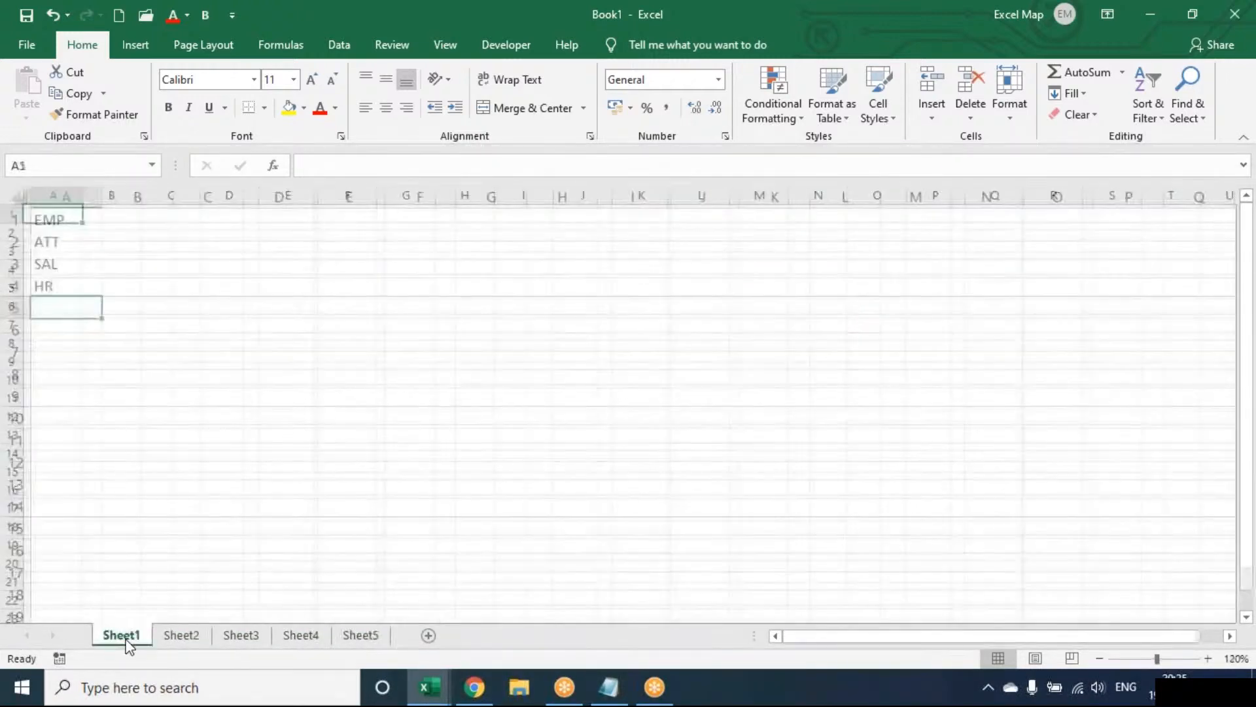
pyautogui.click(130, 56)
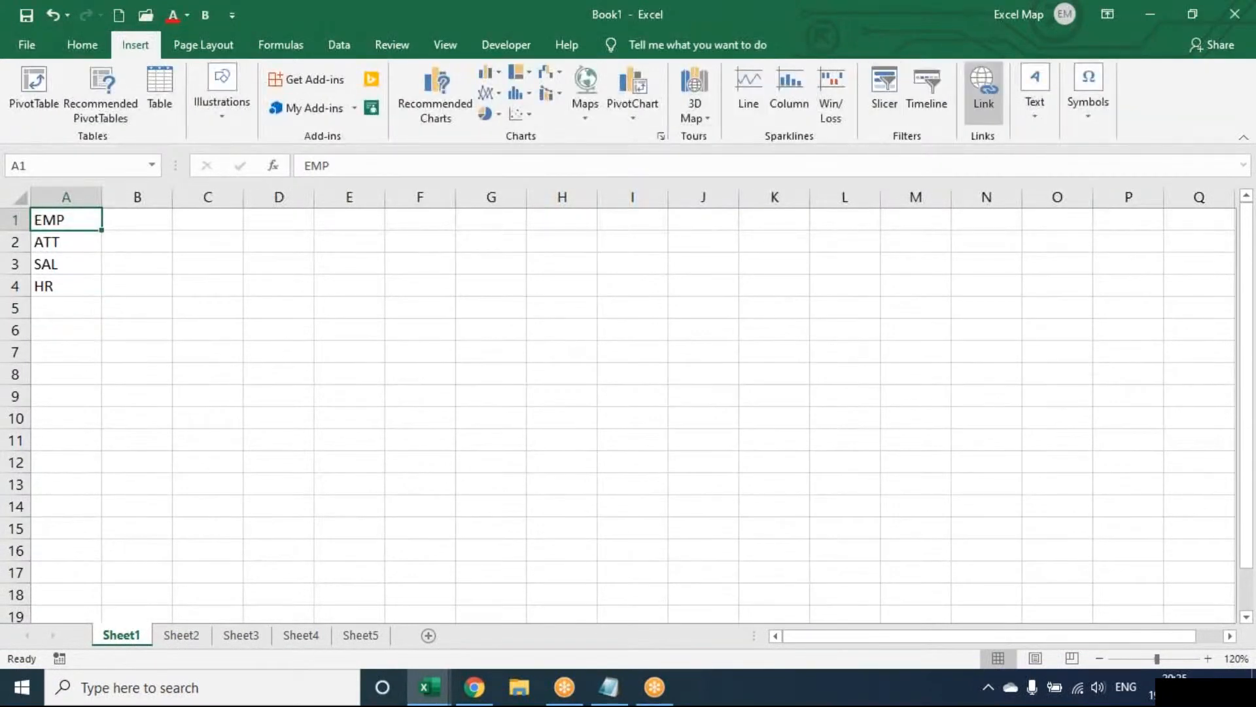
pyautogui.click(983, 92)
pyautogui.moveTo(426, 257); pyautogui.dragTo(675, 221)
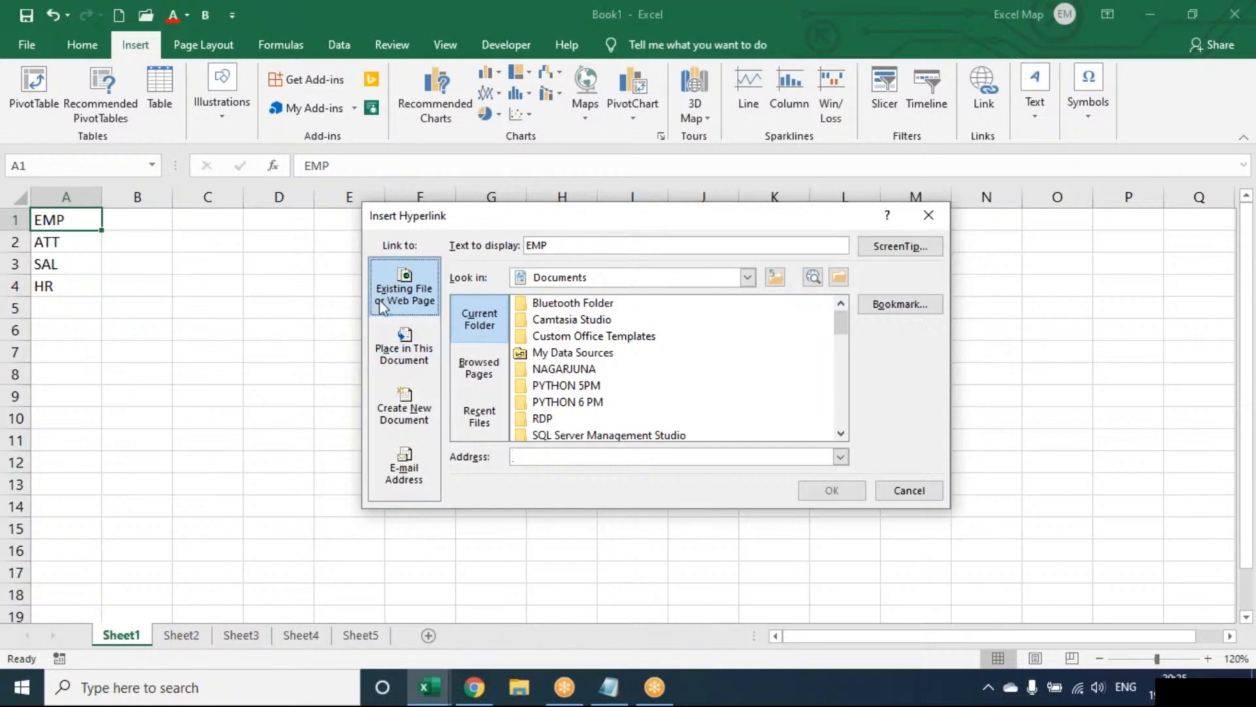
pyautogui.click(388, 354)
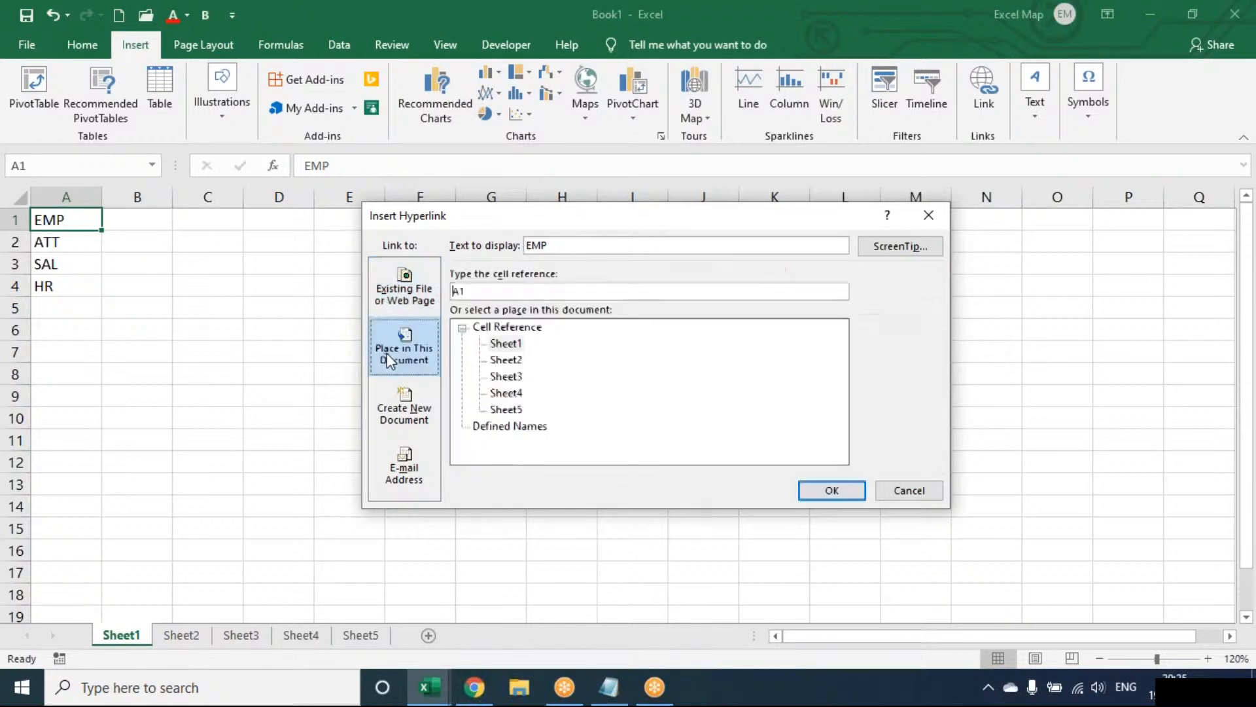
pyautogui.click(402, 303)
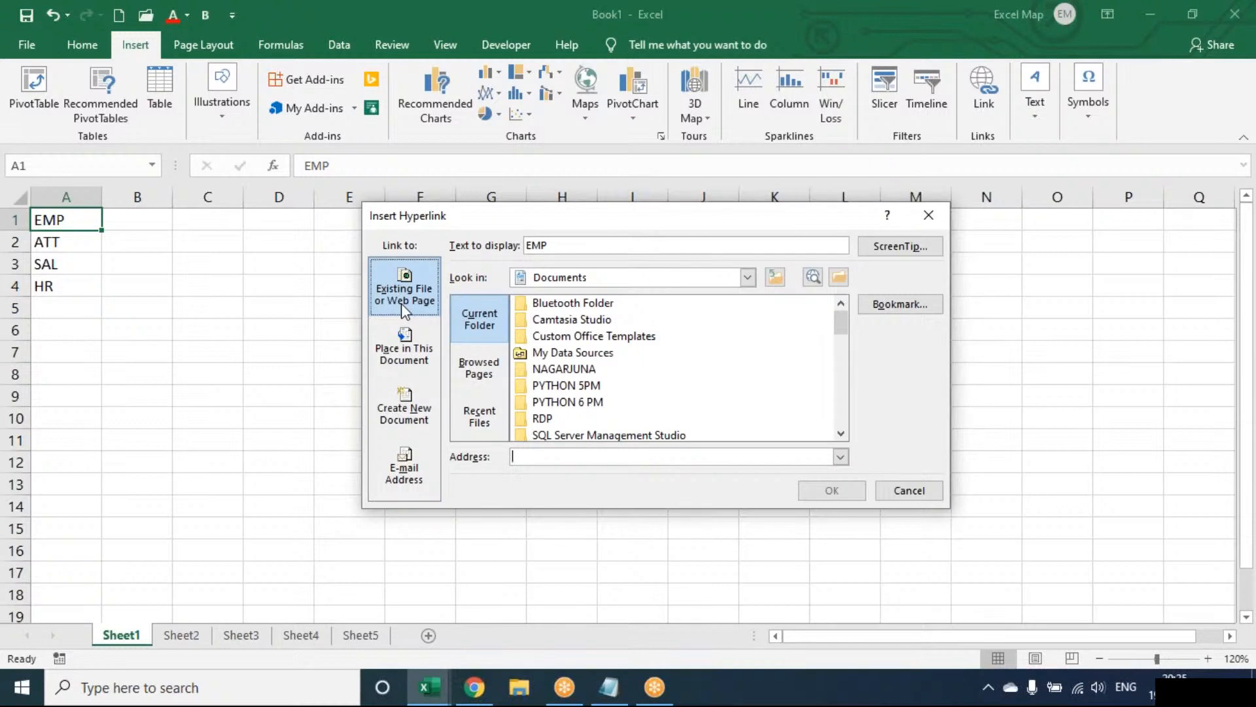
pyautogui.click(405, 344)
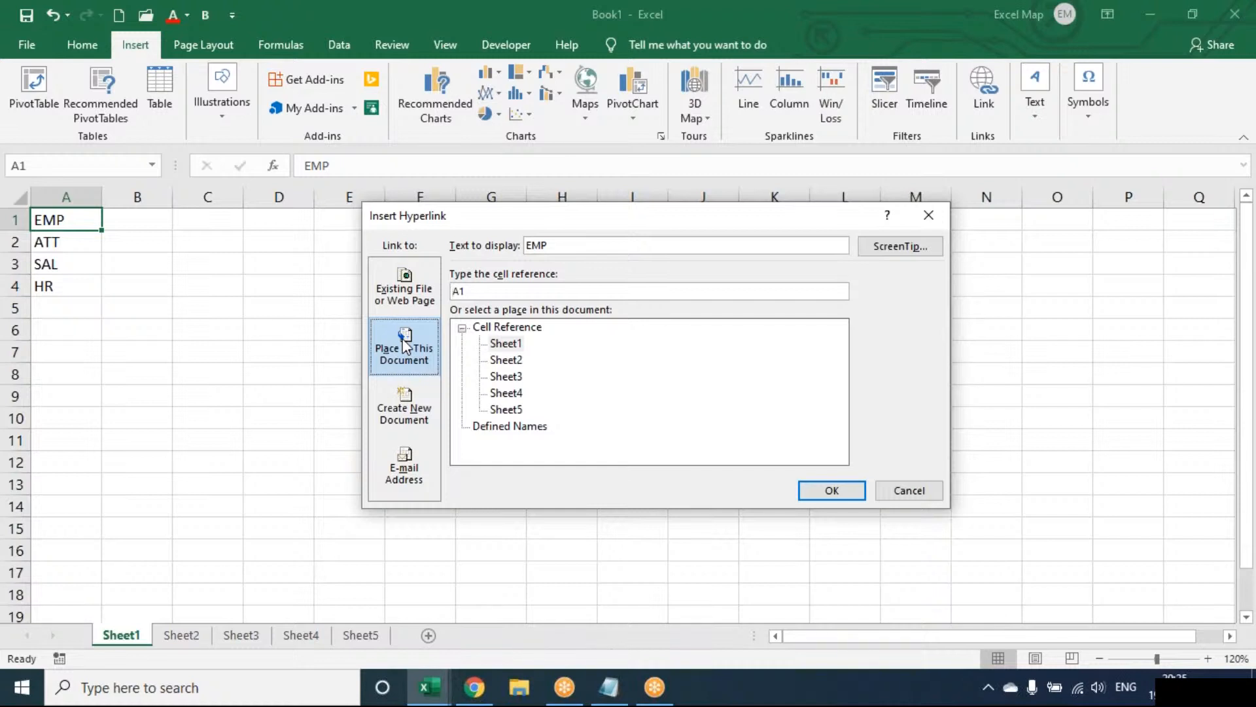
pyautogui.click(405, 292)
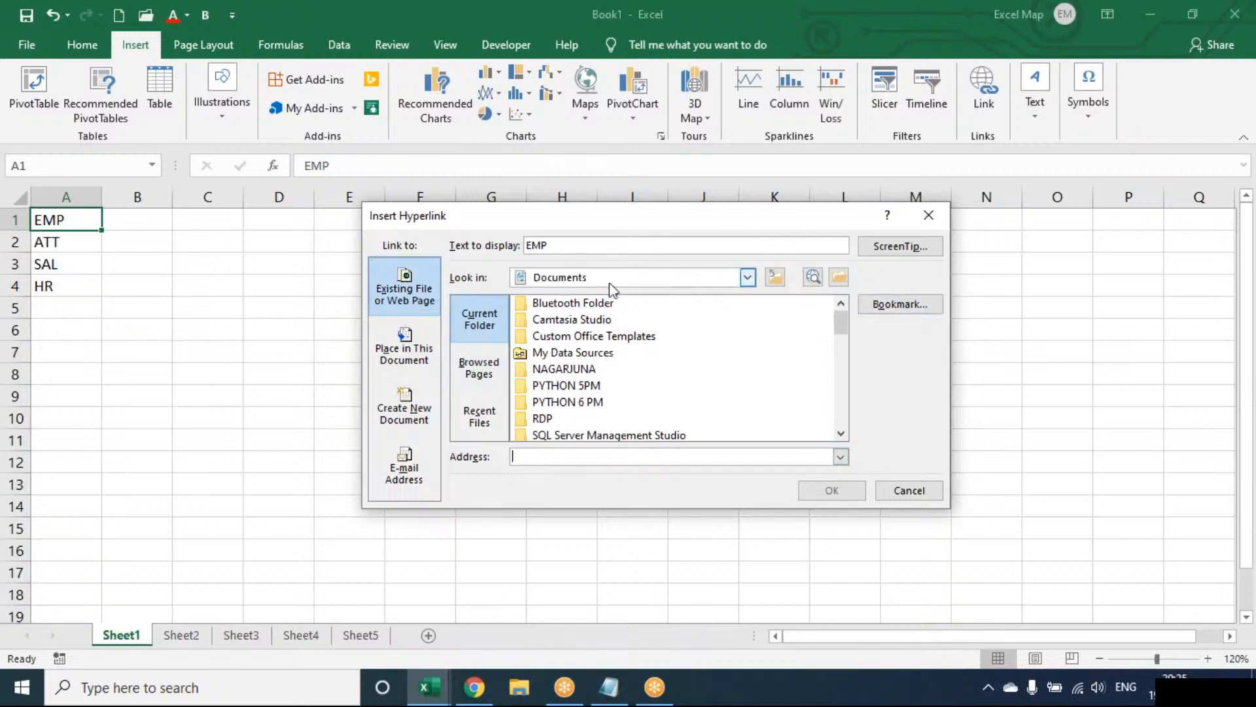
pyautogui.click(405, 335)
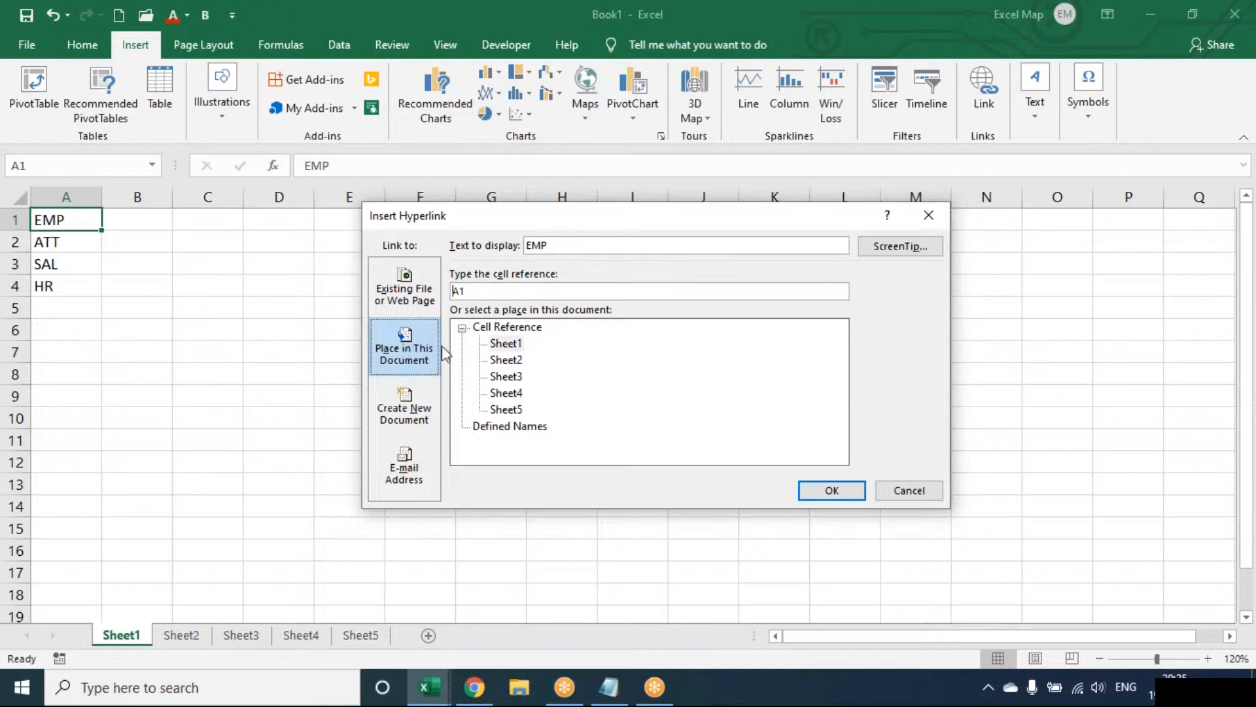
pyautogui.click(507, 392)
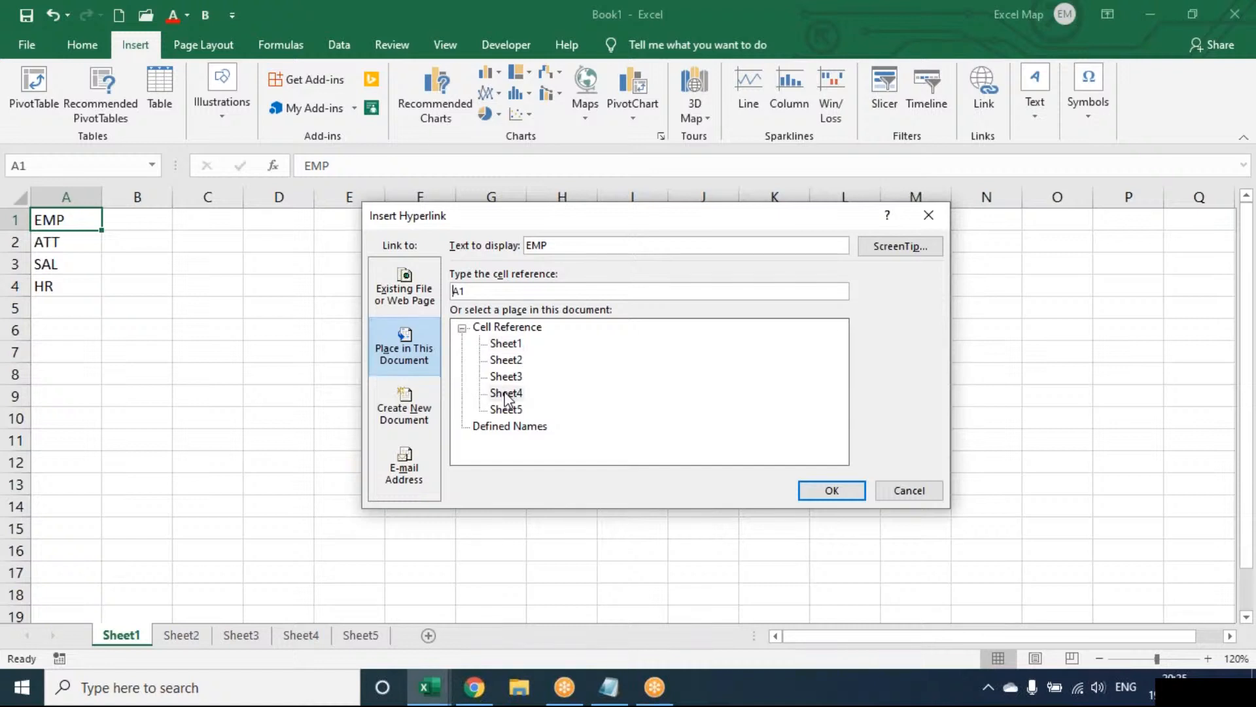
pyautogui.click(832, 490)
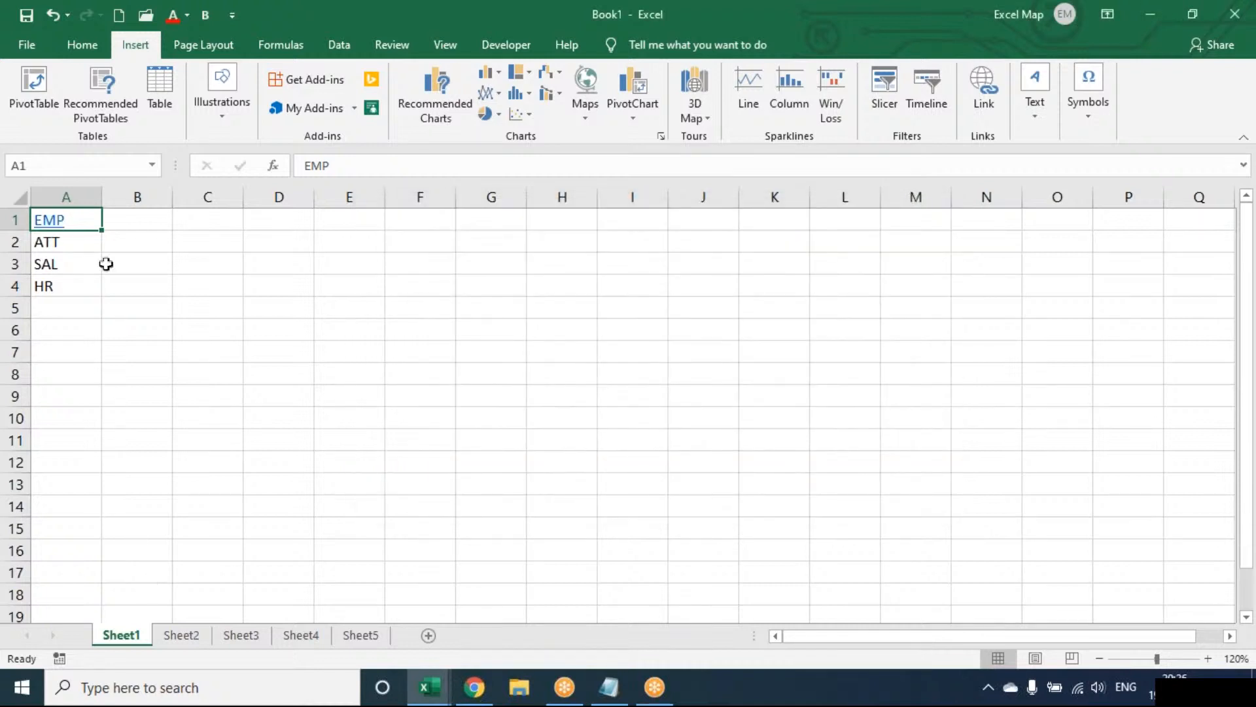
# Hyperlink the ATT entry in A2 to cell A1 of Sheet5.
pyautogui.click(86, 240)
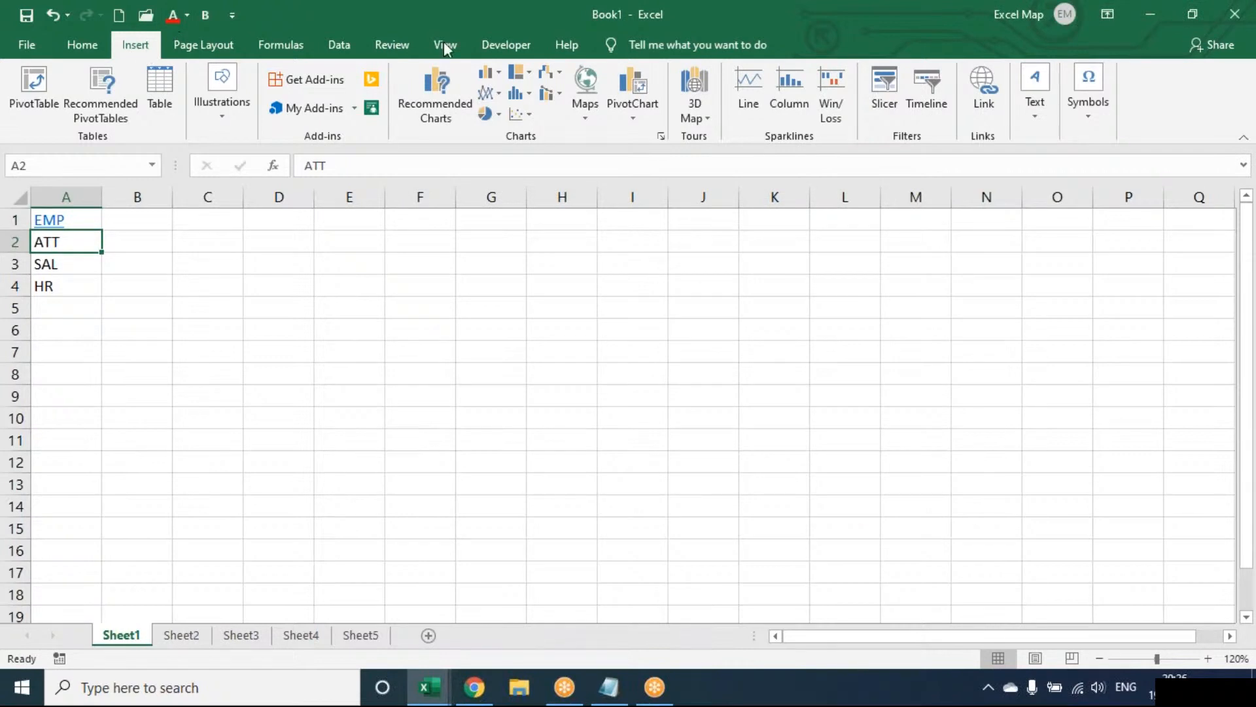
pyautogui.click(985, 93)
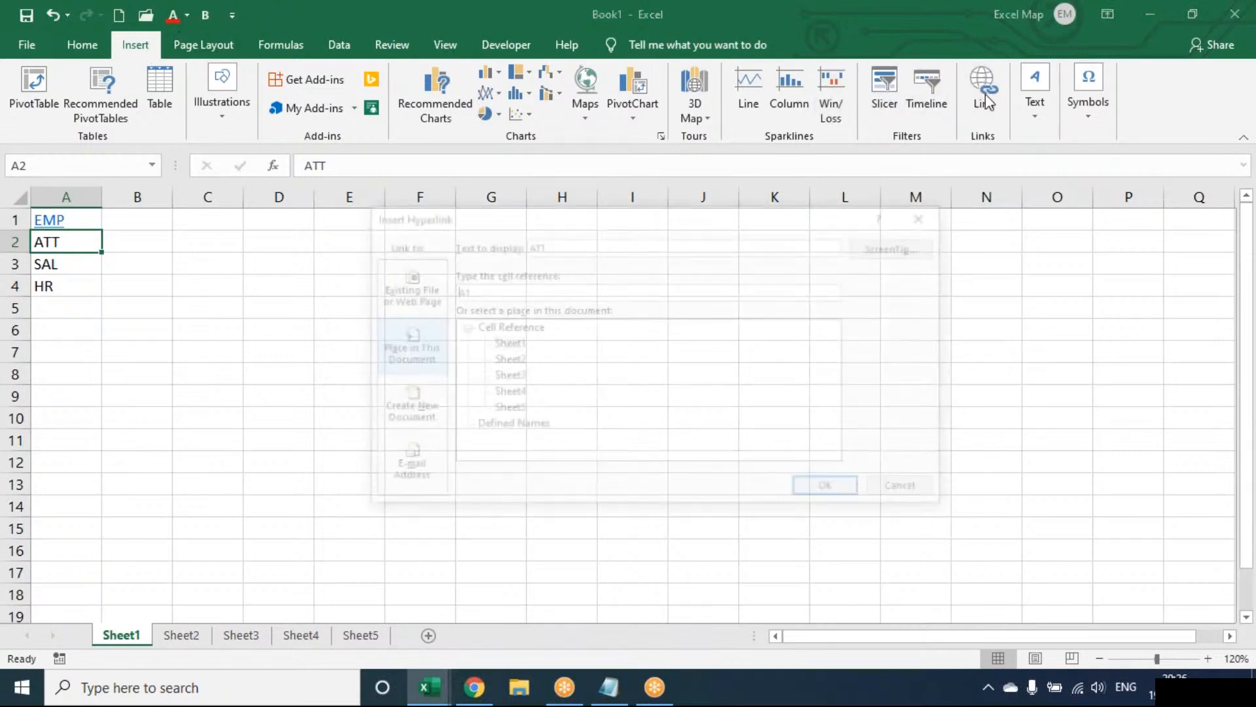
pyautogui.click(506, 410)
pyautogui.click(830, 492)
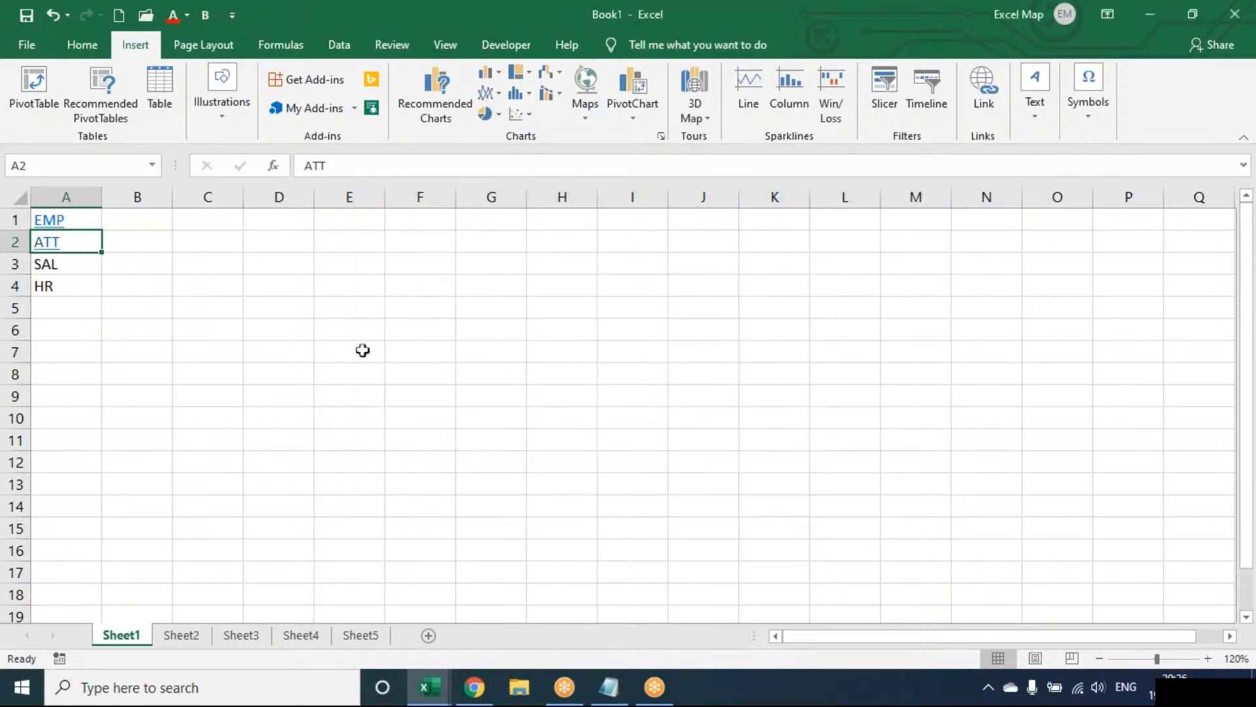
# Hyperlink the SAL entry in A3 to cell A1 of Sheet2.
pyautogui.press('Down')
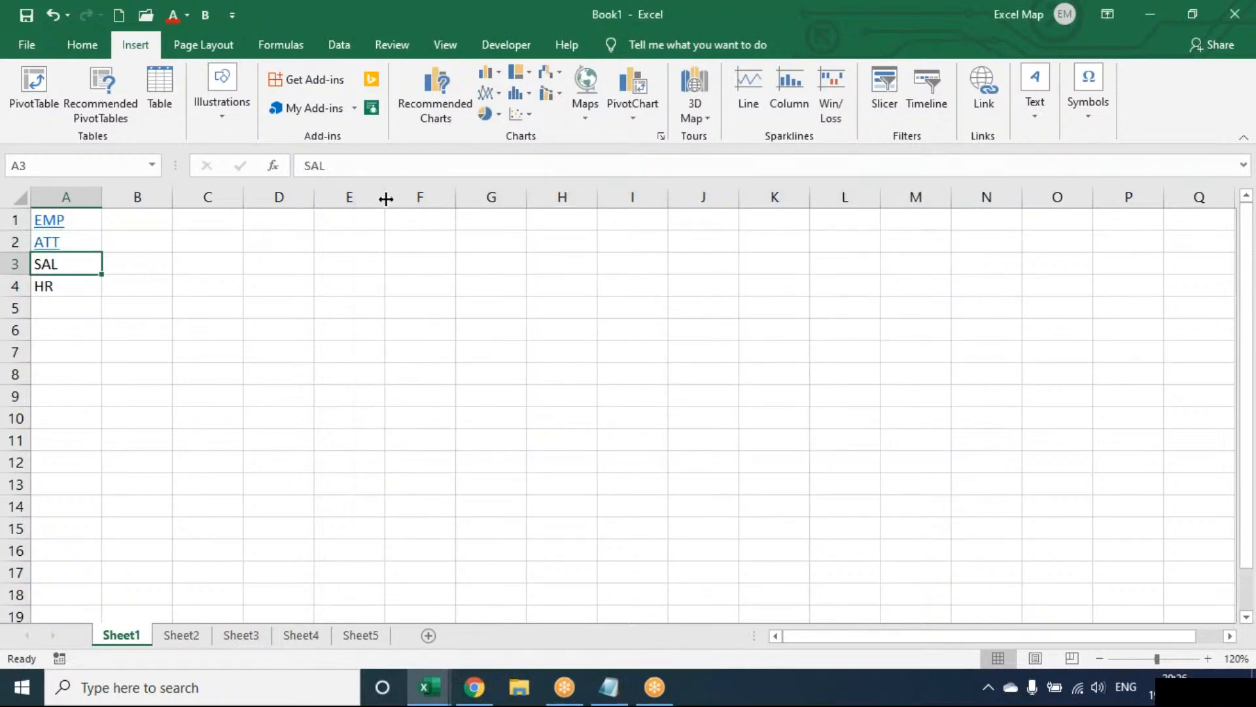
pyautogui.click(991, 84)
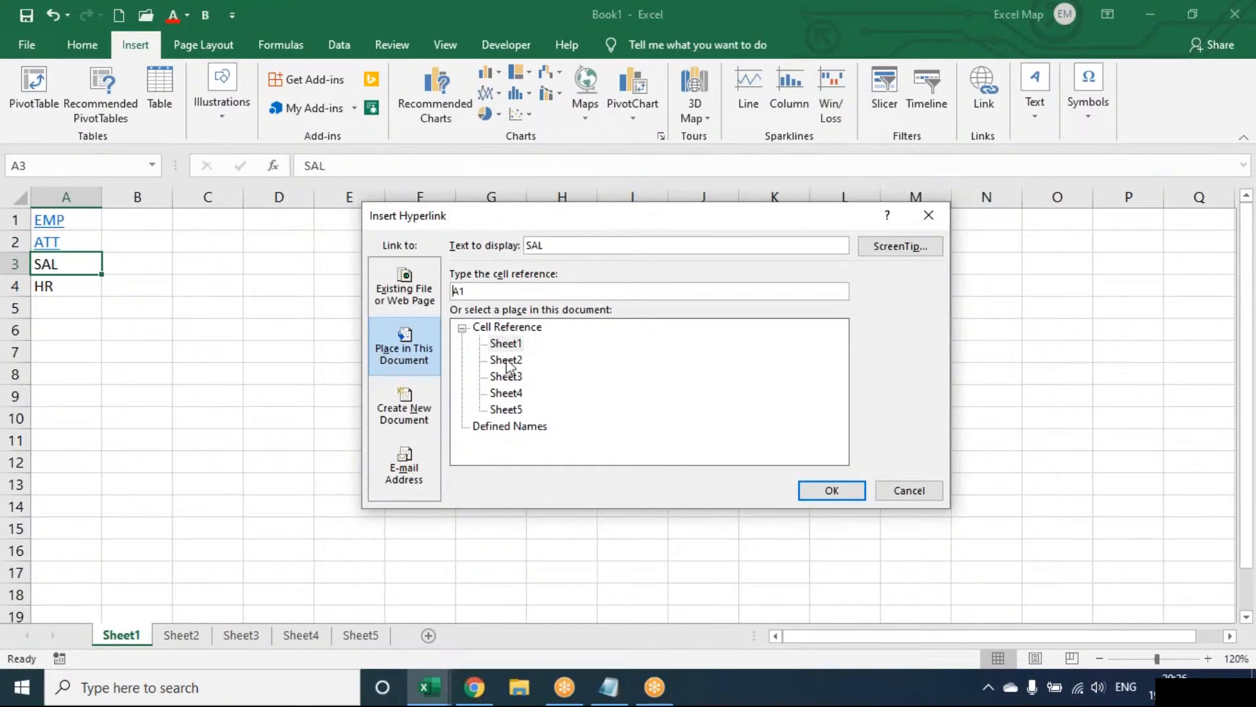
pyautogui.click(507, 360)
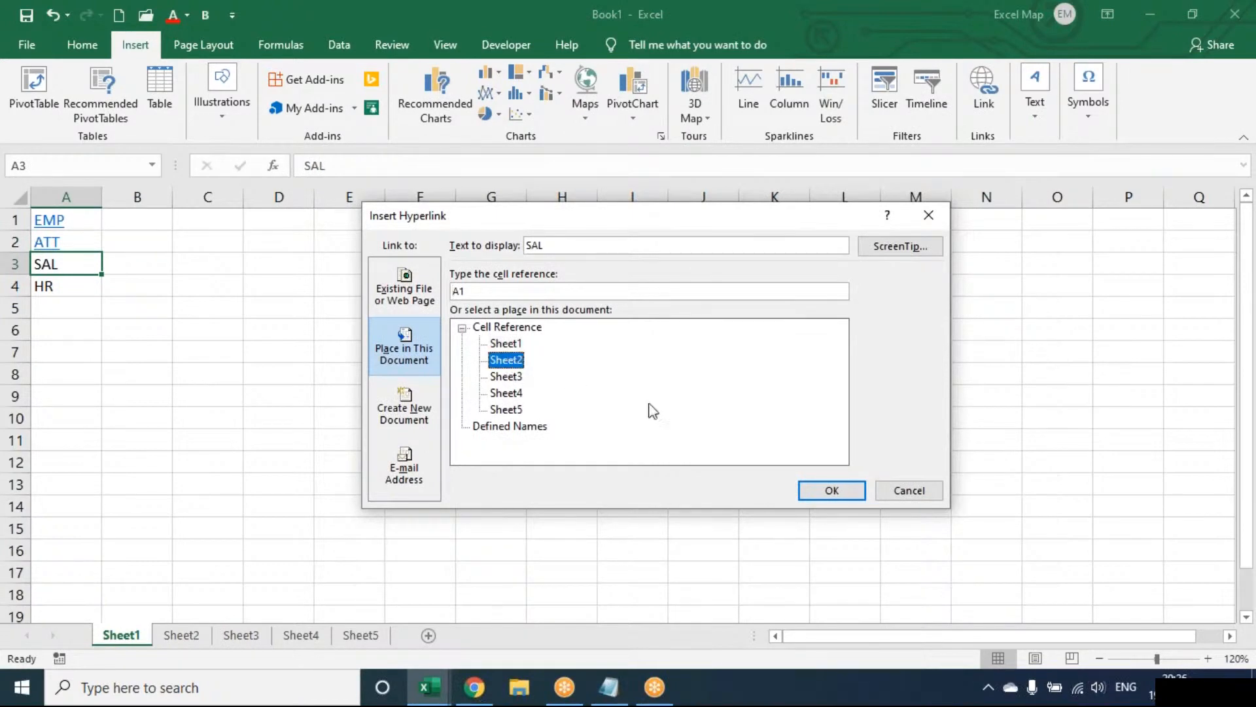
pyautogui.click(830, 491)
# Hyperlink the HR entry in A4 to cell A1 of Sheet3.
pyautogui.press('Down')
pyautogui.click(988, 95)
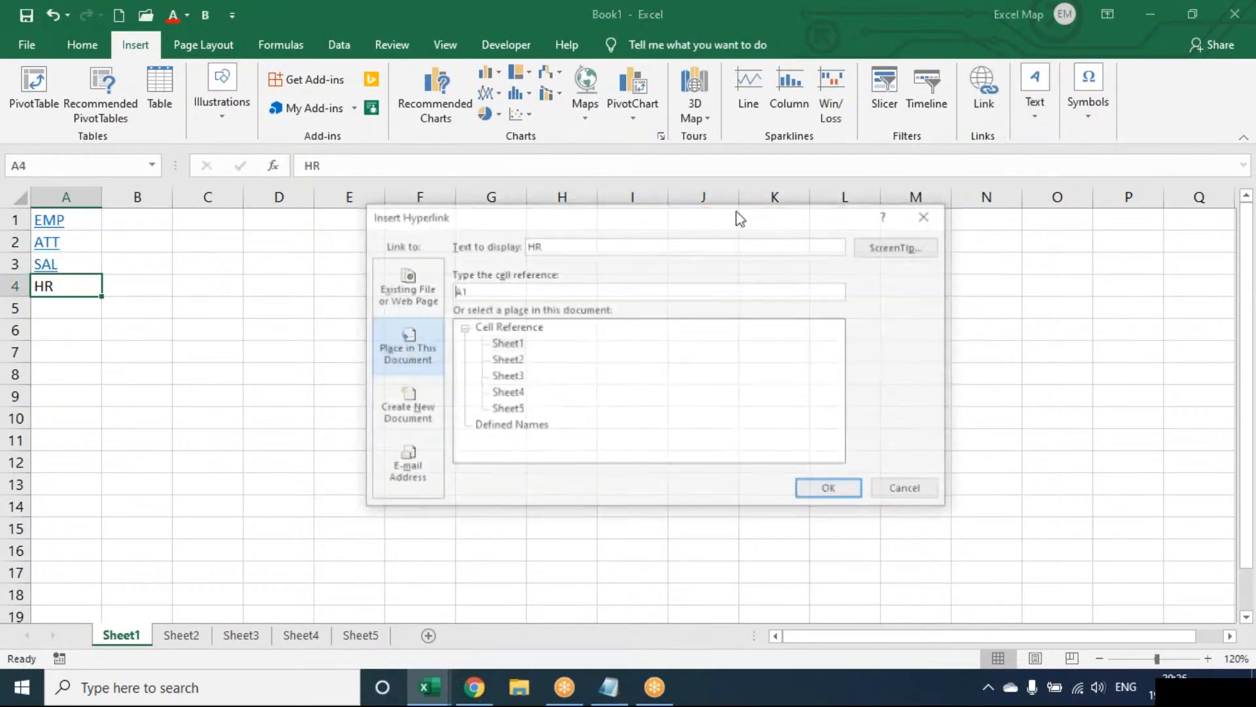
pyautogui.click(508, 377)
pyautogui.click(831, 477)
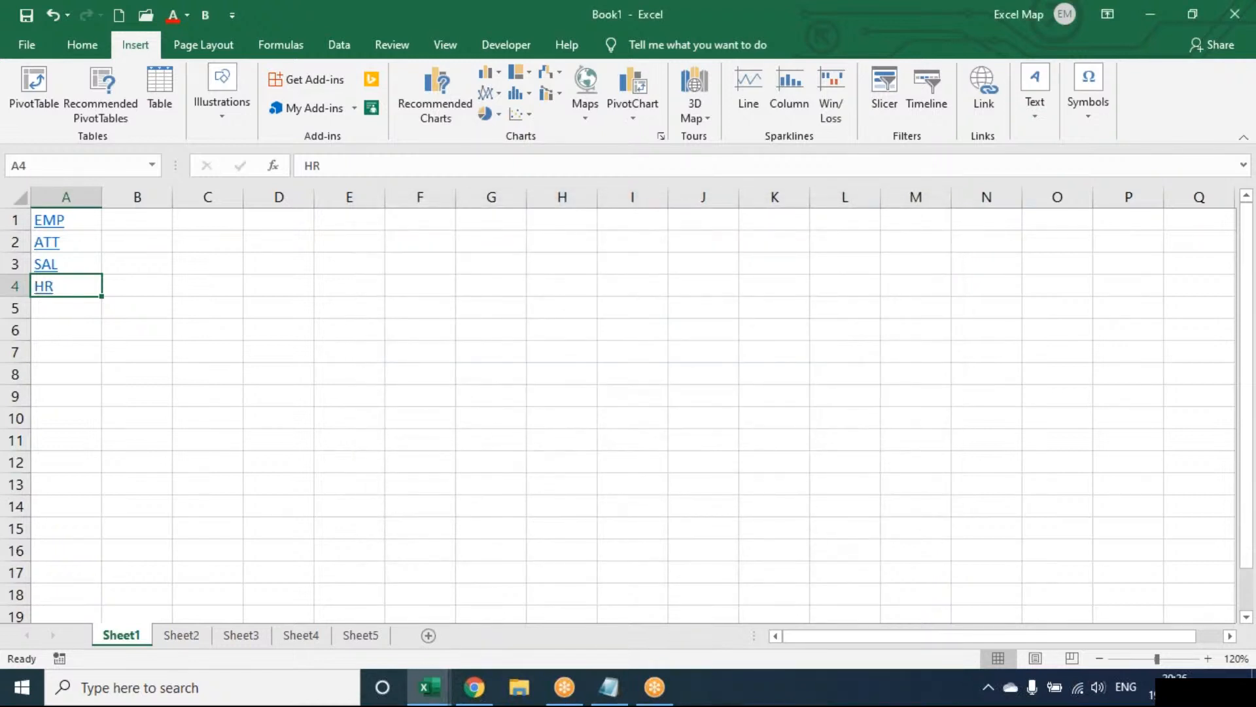
# Test the EMP and ATT links, returning to Sheet1 after each one.
pyautogui.press('Up')
pyautogui.press('Up')
pyautogui.press('Up')
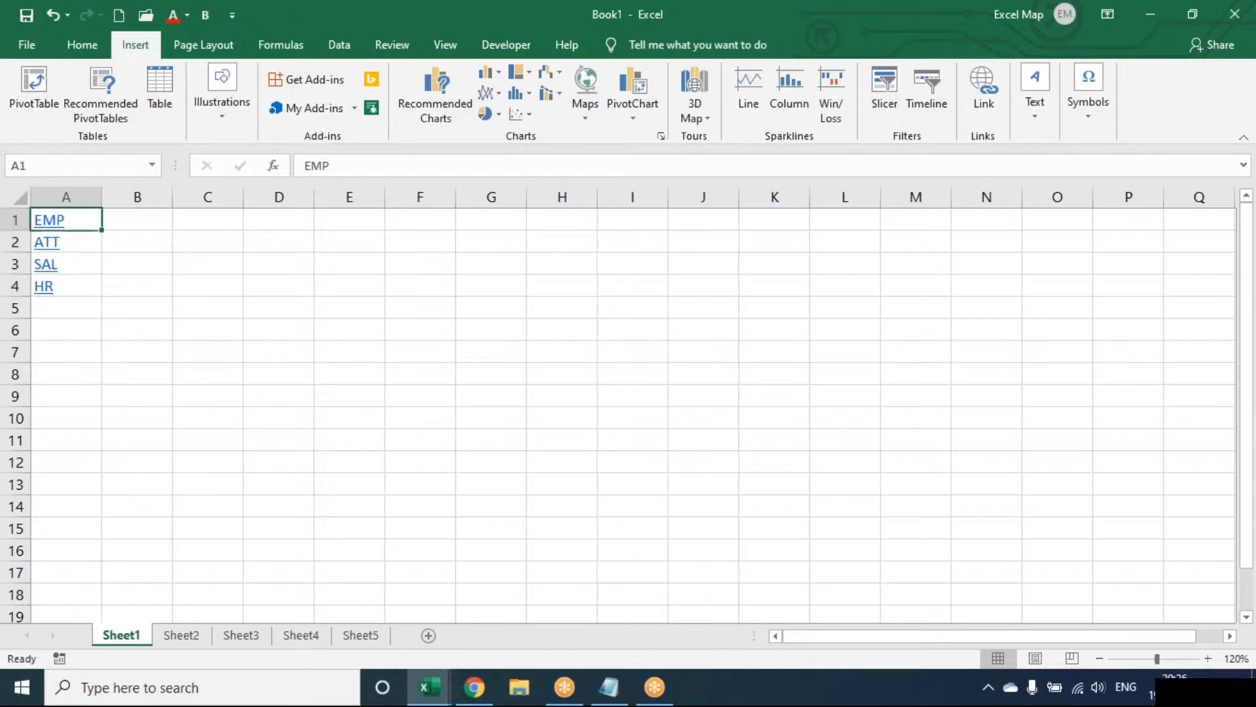
pyautogui.click(51, 222)
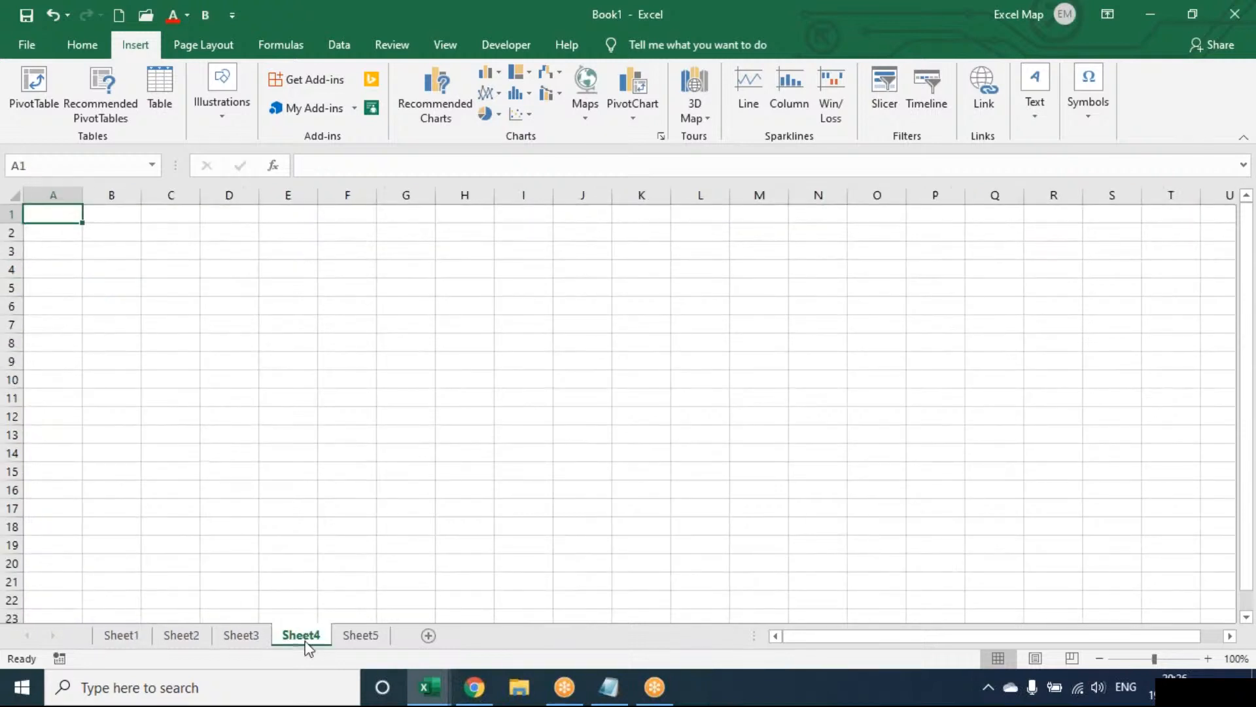
pyautogui.click(120, 638)
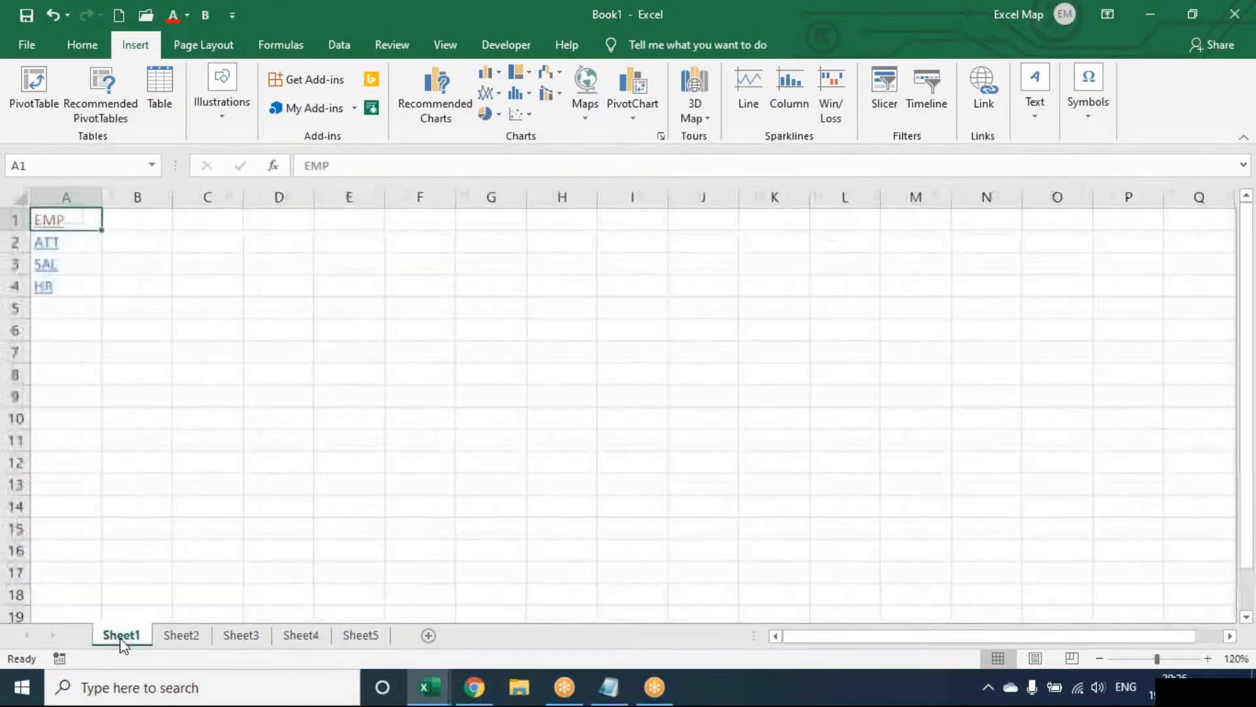
pyautogui.click(54, 252)
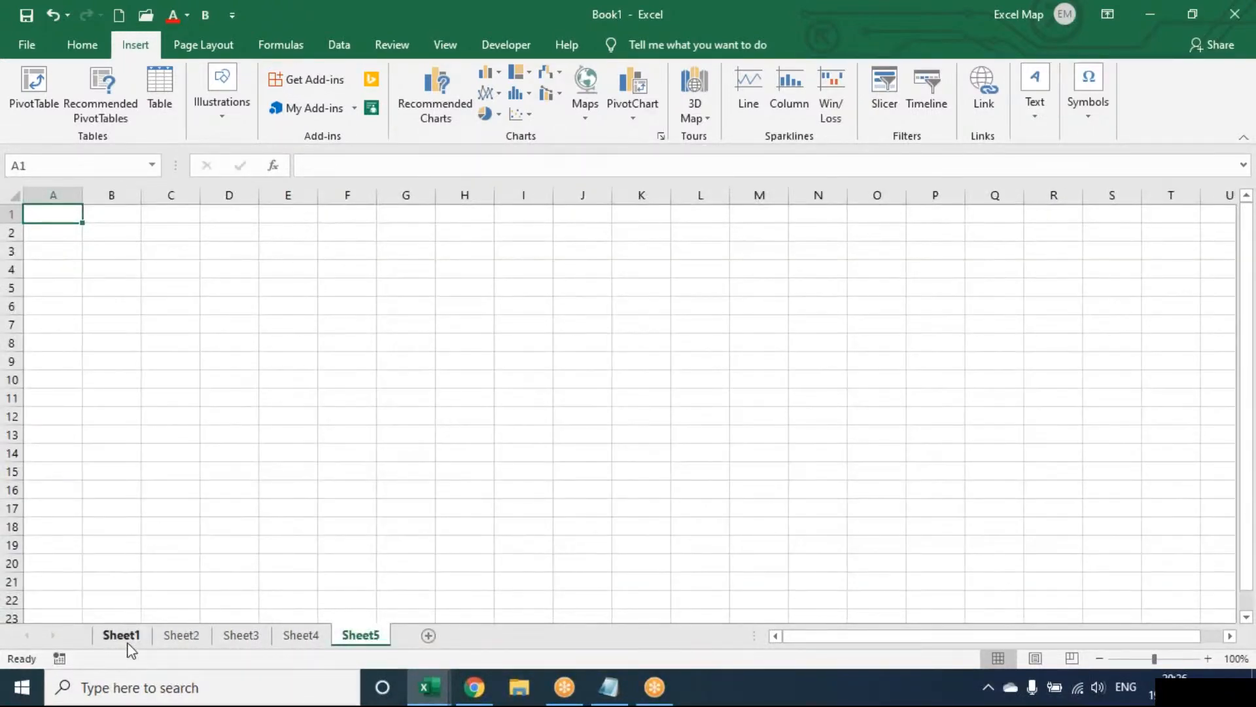
pyautogui.click(129, 644)
# Test the SAL and HR links, returning to Sheet1 after each one, and follow the ATT link again.
pyautogui.click(43, 270)
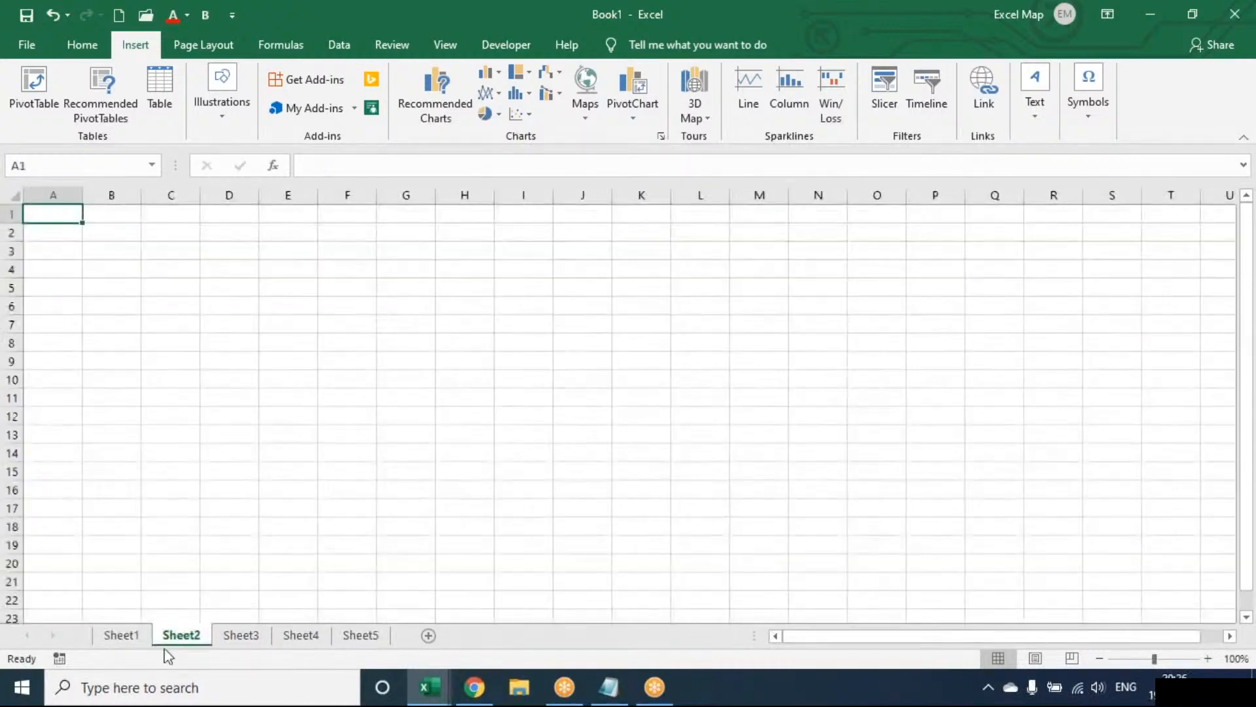
pyautogui.click(131, 634)
pyautogui.click(48, 293)
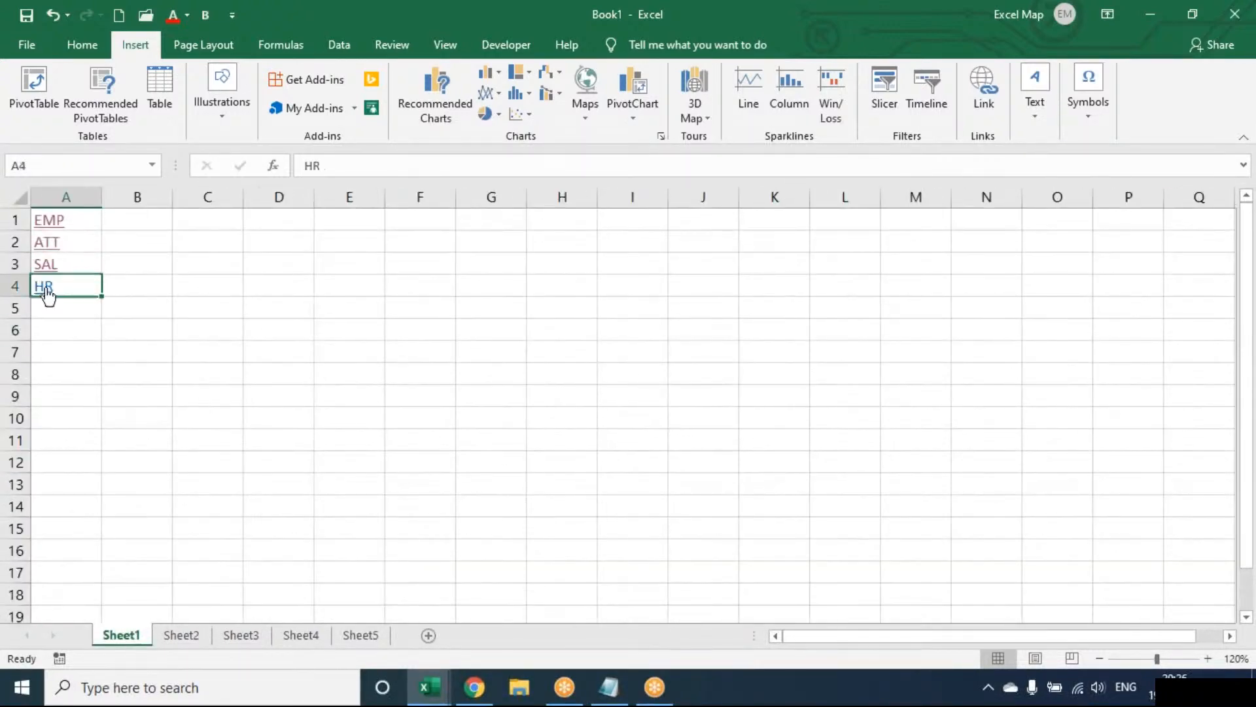
pyautogui.click(48, 293)
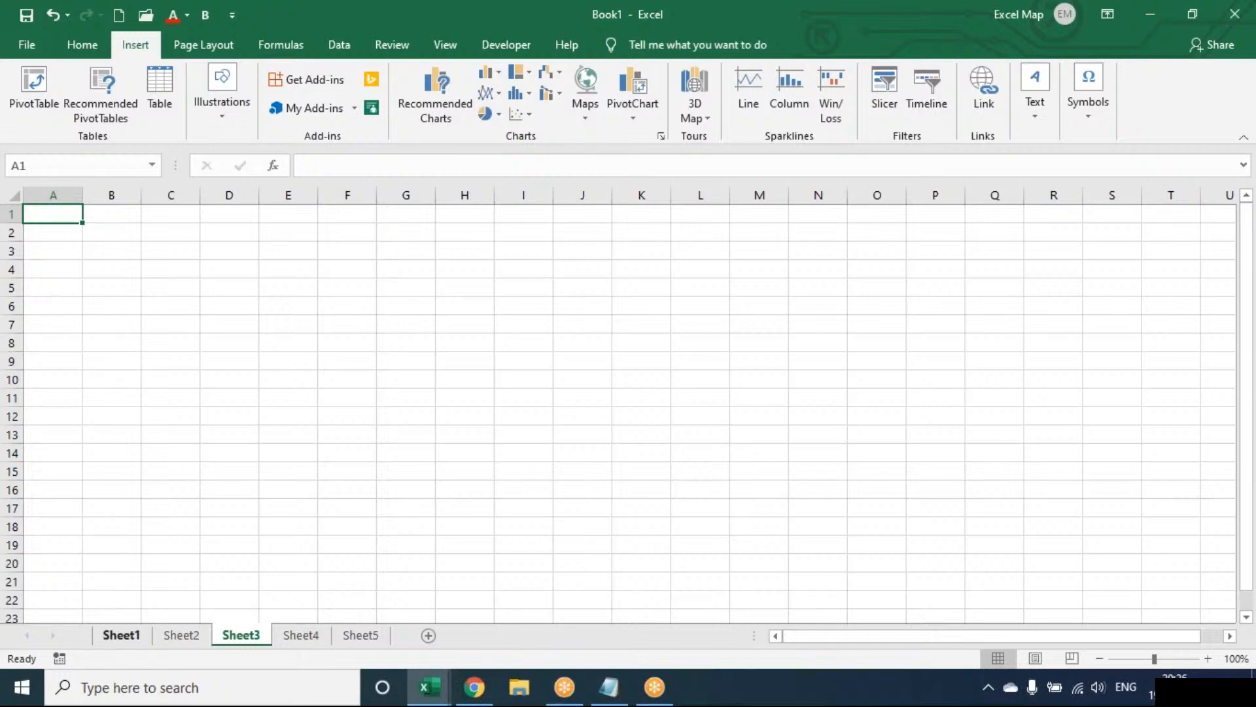
pyautogui.click(121, 635)
pyautogui.click(59, 242)
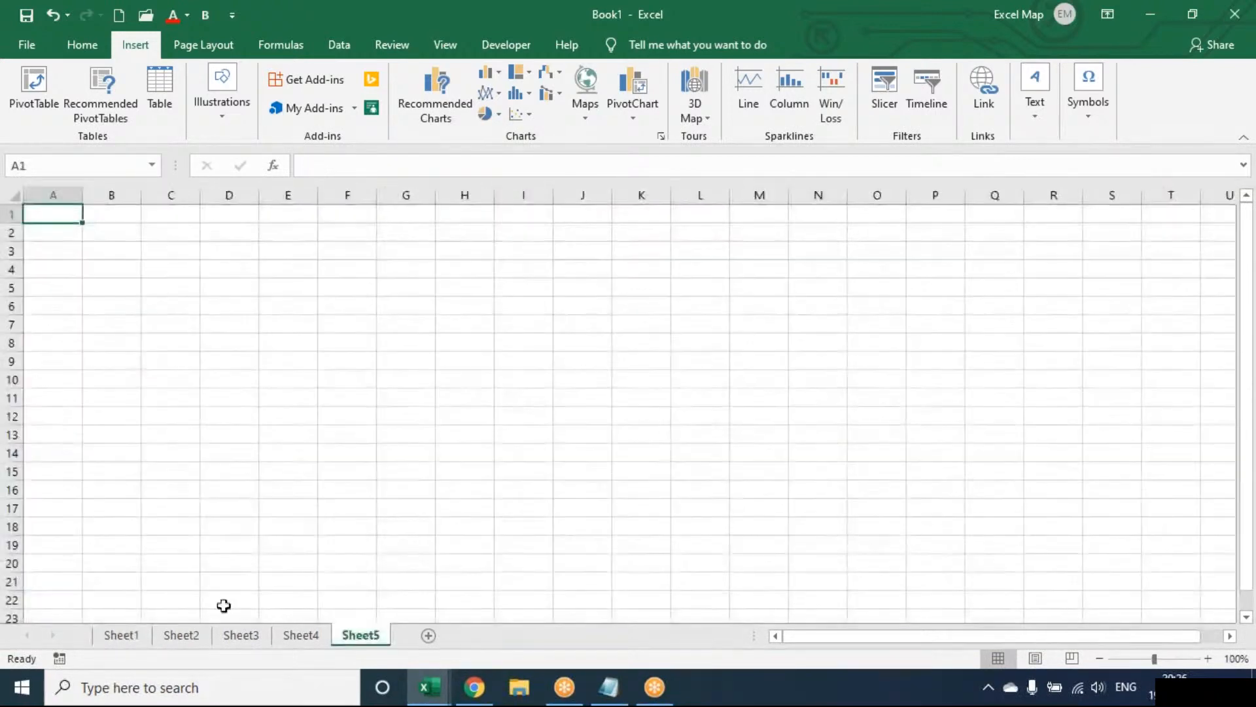
# Draw a rounded rectangle about 2.78 cm wide and 1.24 cm high on Sheet2, starting in cell C3.
pyautogui.click(199, 634)
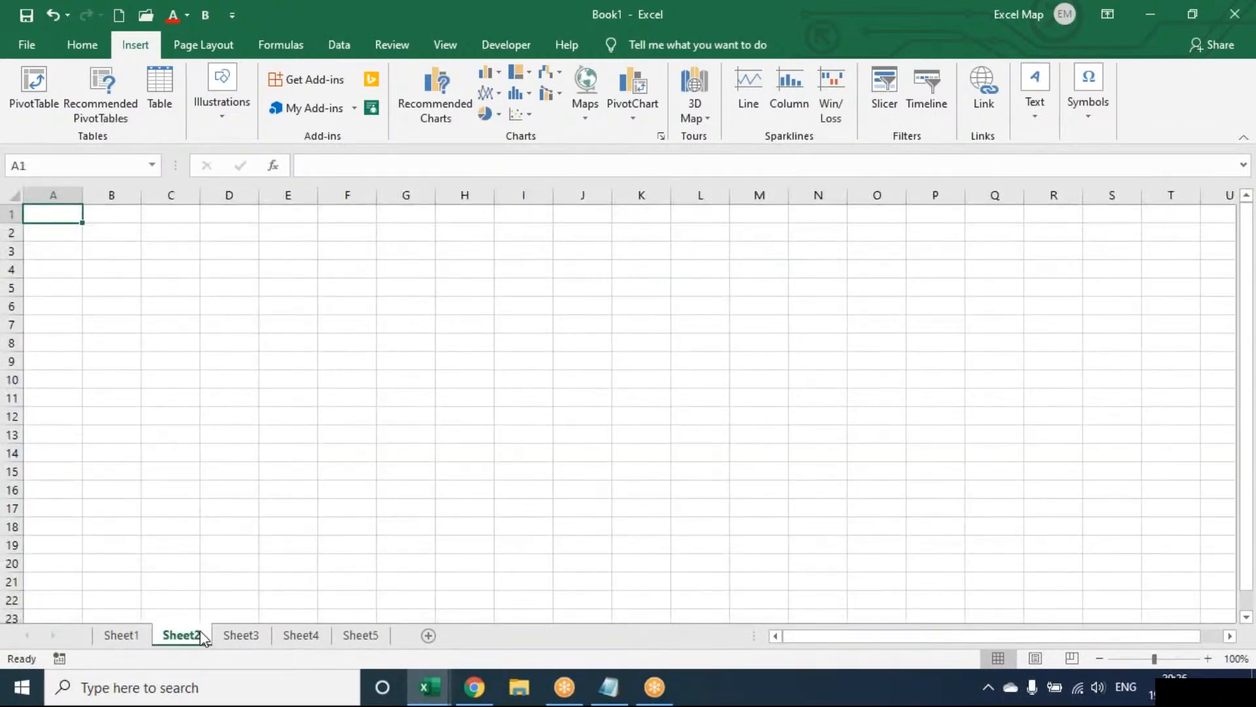
pyautogui.click(181, 254)
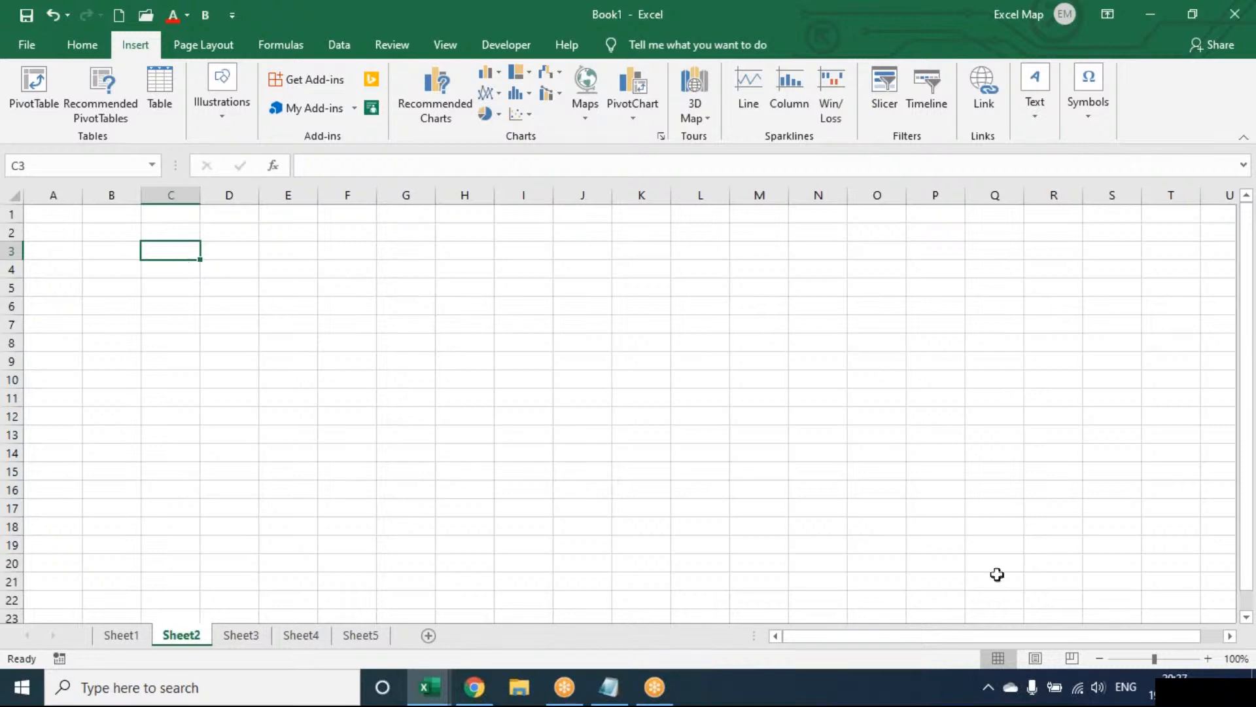
pyautogui.click(1209, 659)
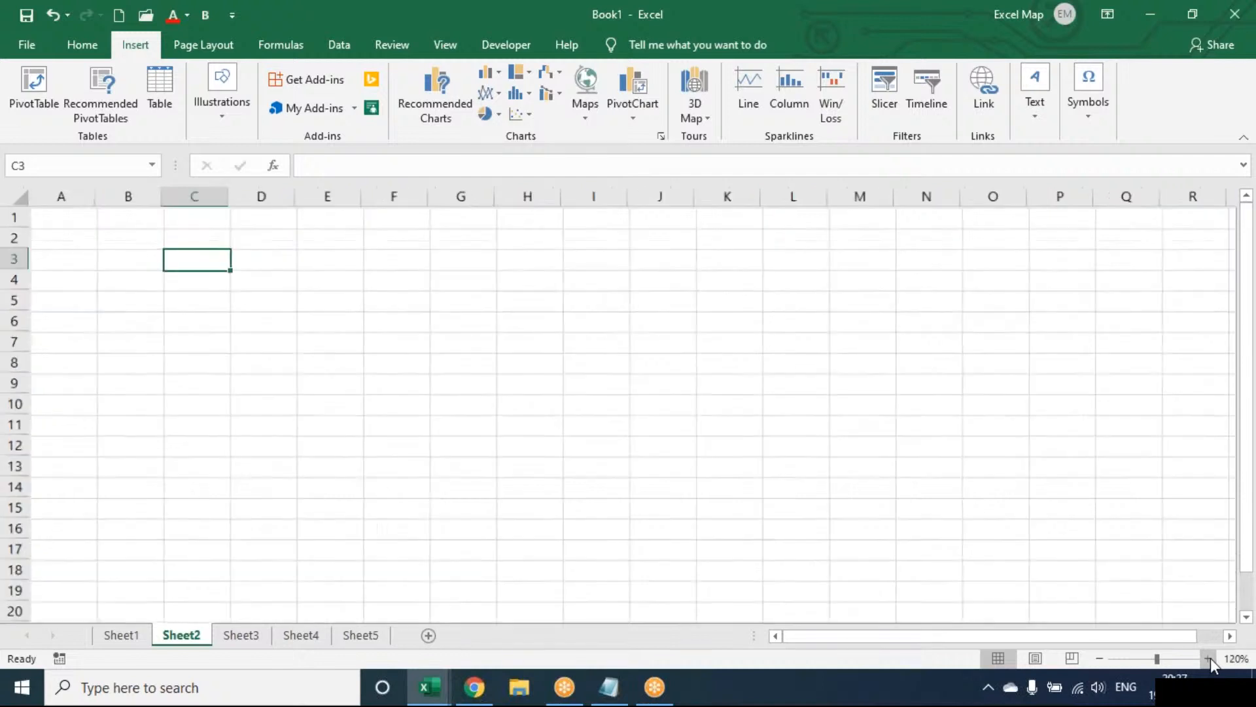
pyautogui.click(1209, 659)
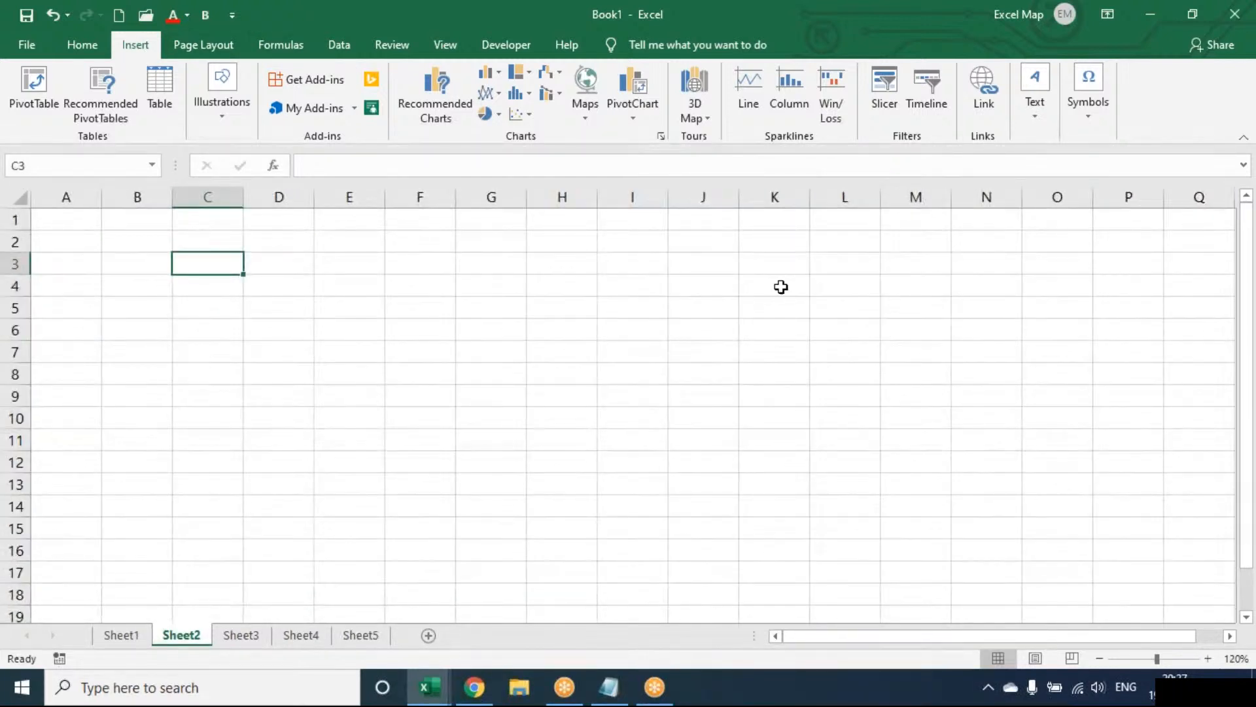
pyautogui.click(225, 126)
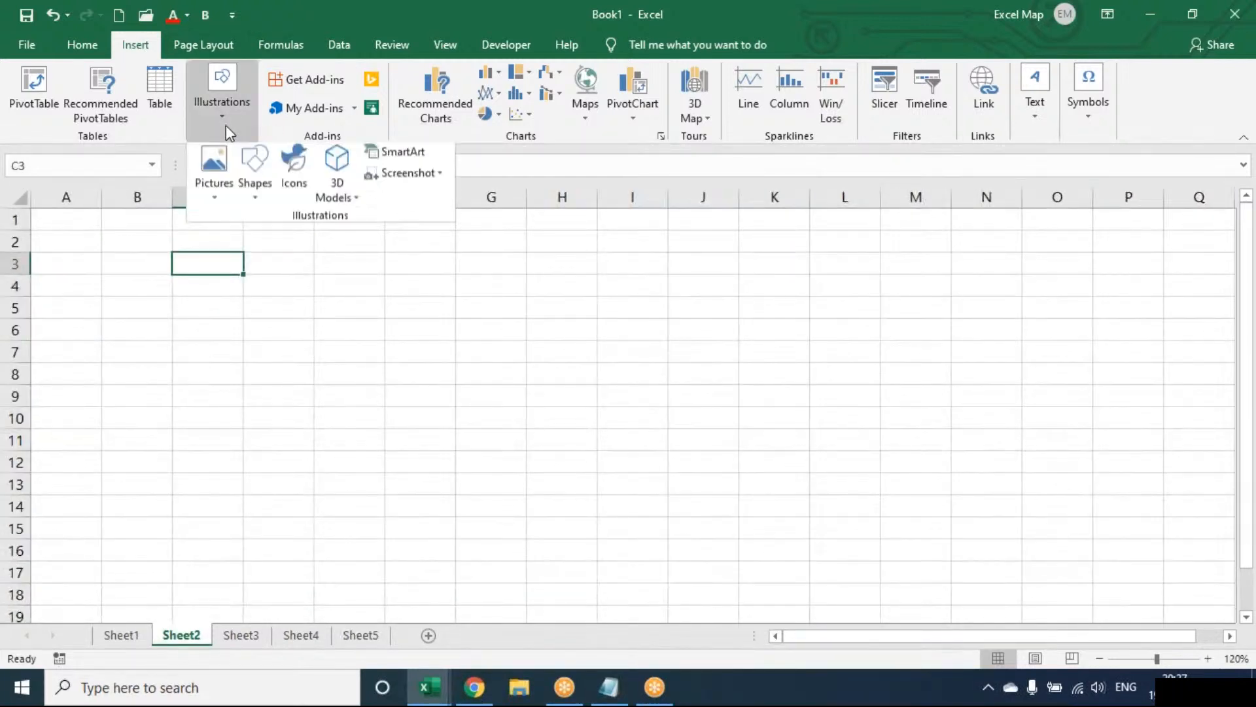
pyautogui.click(254, 196)
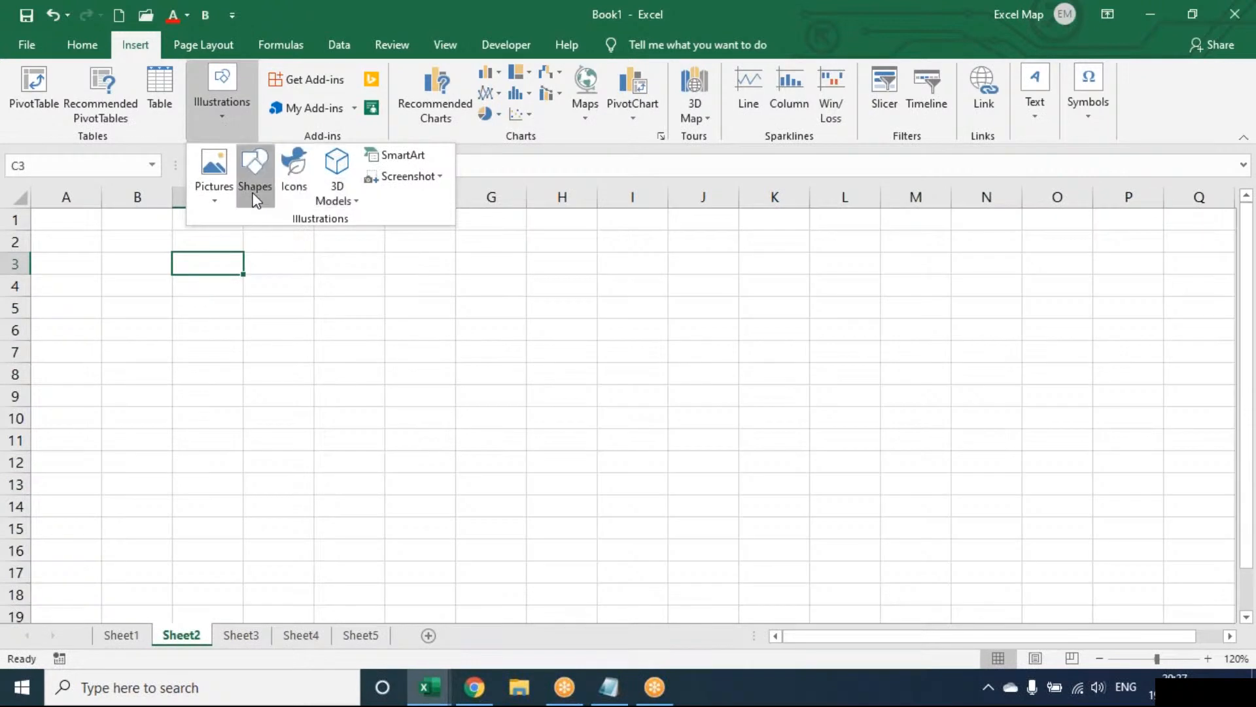
pyautogui.click(336, 240)
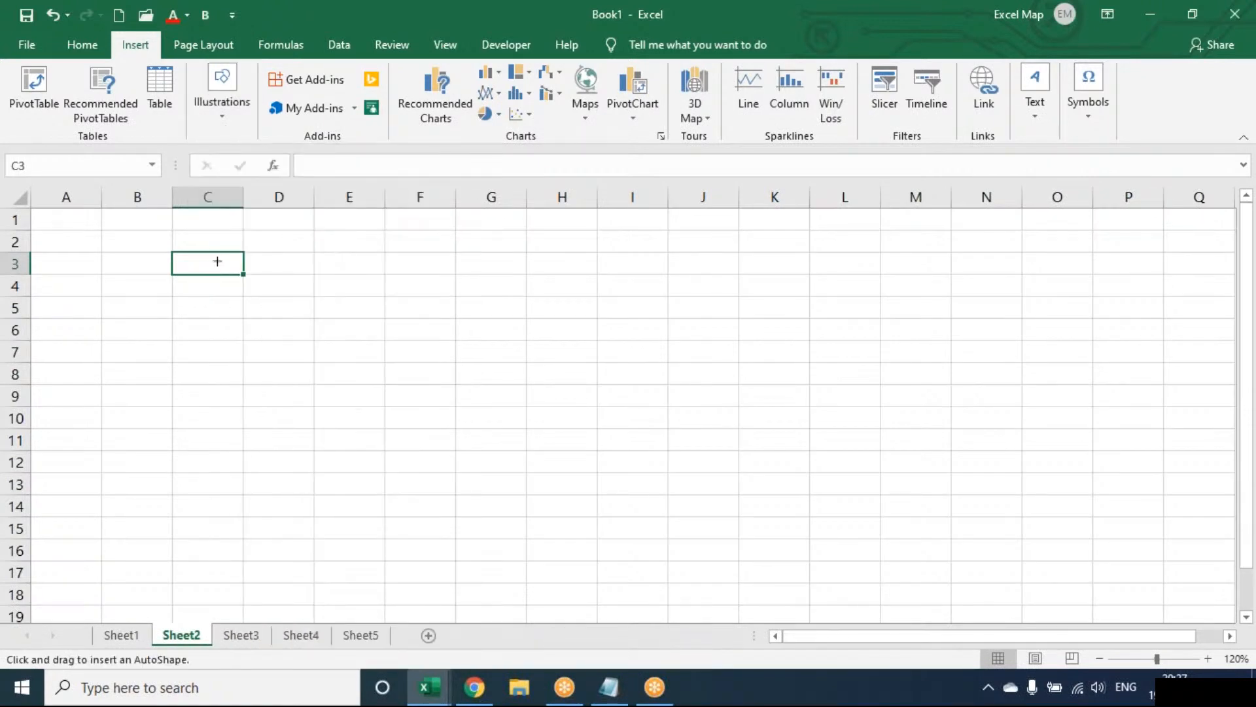
pyautogui.moveTo(217, 261); pyautogui.dragTo(333, 313)
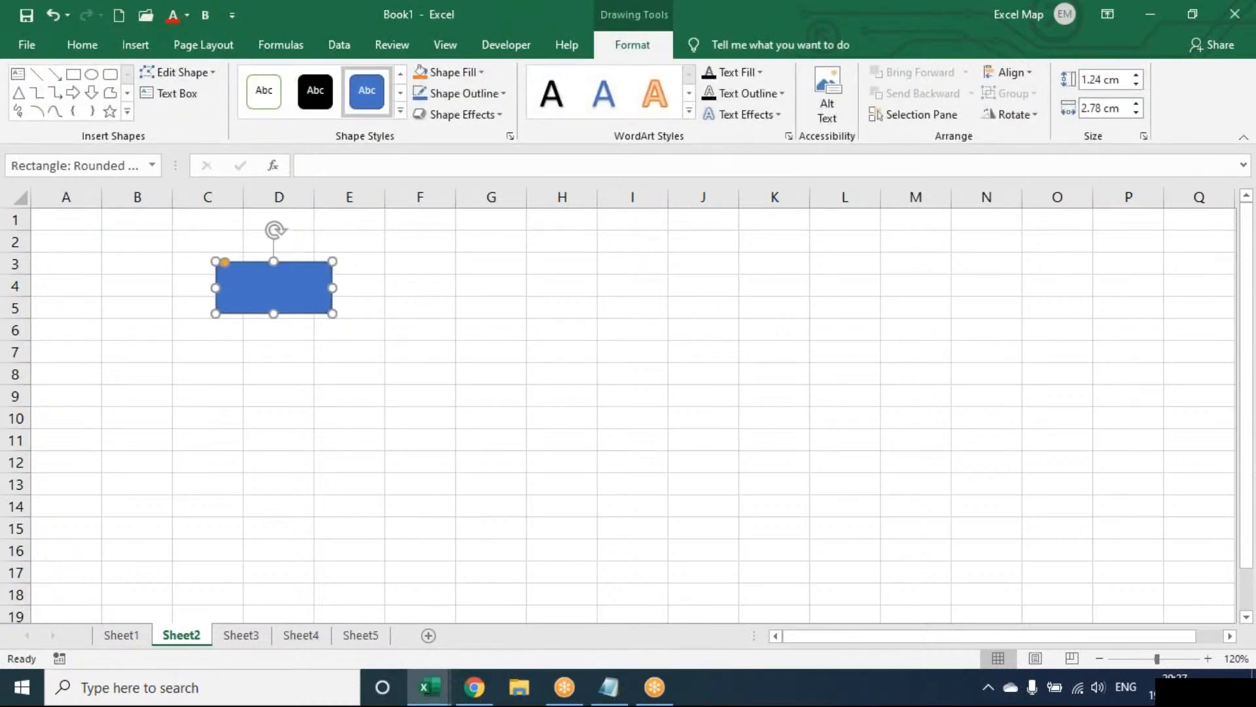
# Label the rounded rectangle HOME in centred, bold text and enlarge the font by three sizes.
pyautogui.write('HOME')
pyautogui.hotkey('ctrl', 'a')
pyautogui.hotkey('ctrl', 'e')
pyautogui.hotkey('ctrl', 'b')
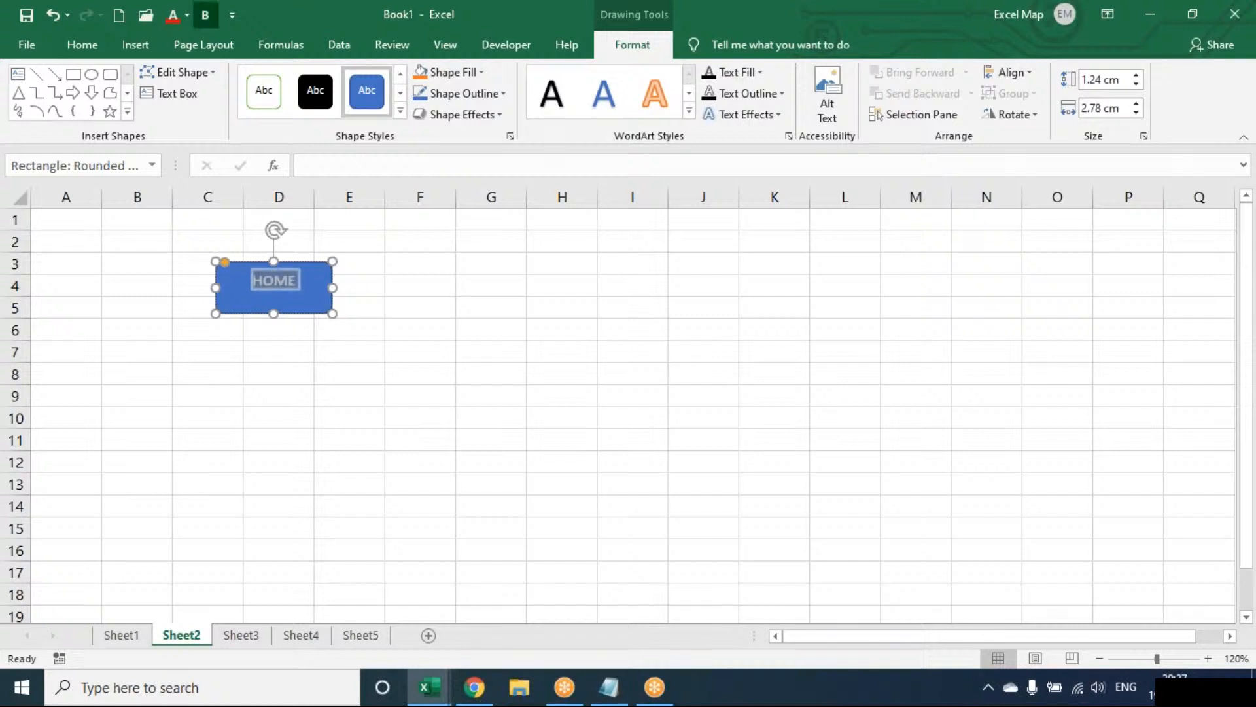
pyautogui.hotkey('ctrl', 'shift', '.')
pyautogui.hotkey('ctrl', 'shift', '.')
pyautogui.hotkey('ctrl', 'shift', '.')
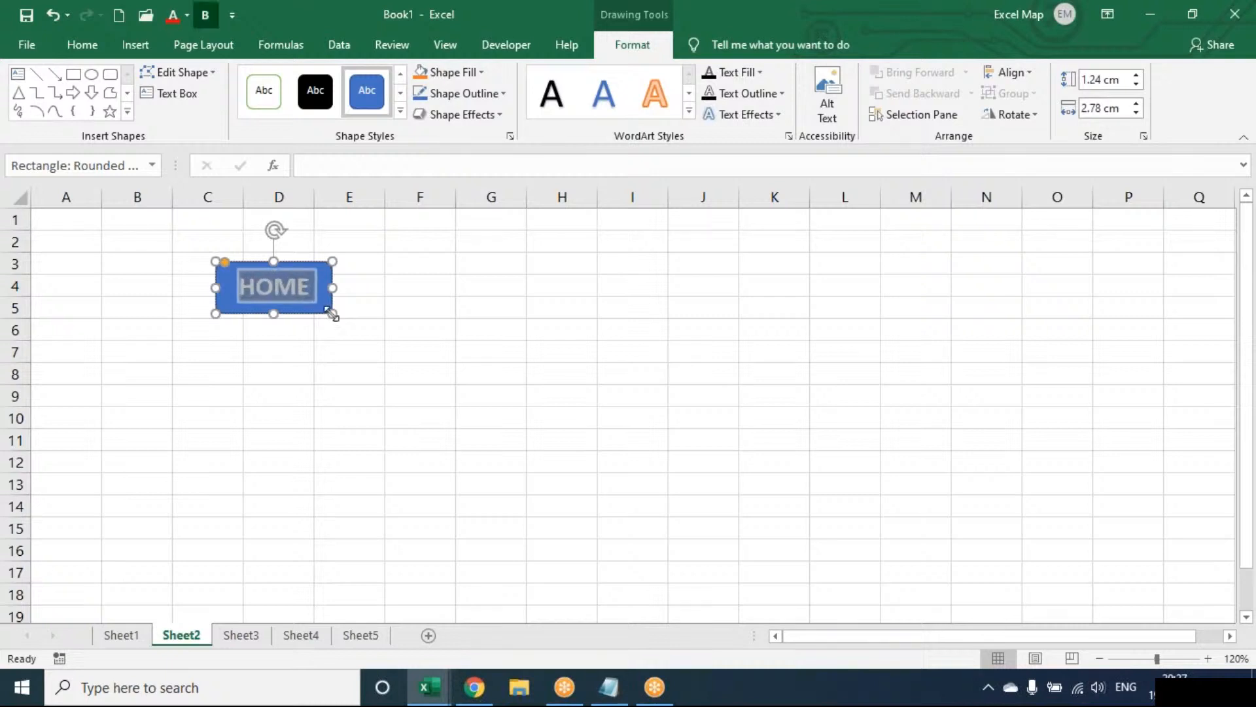
pyautogui.press('Escape')
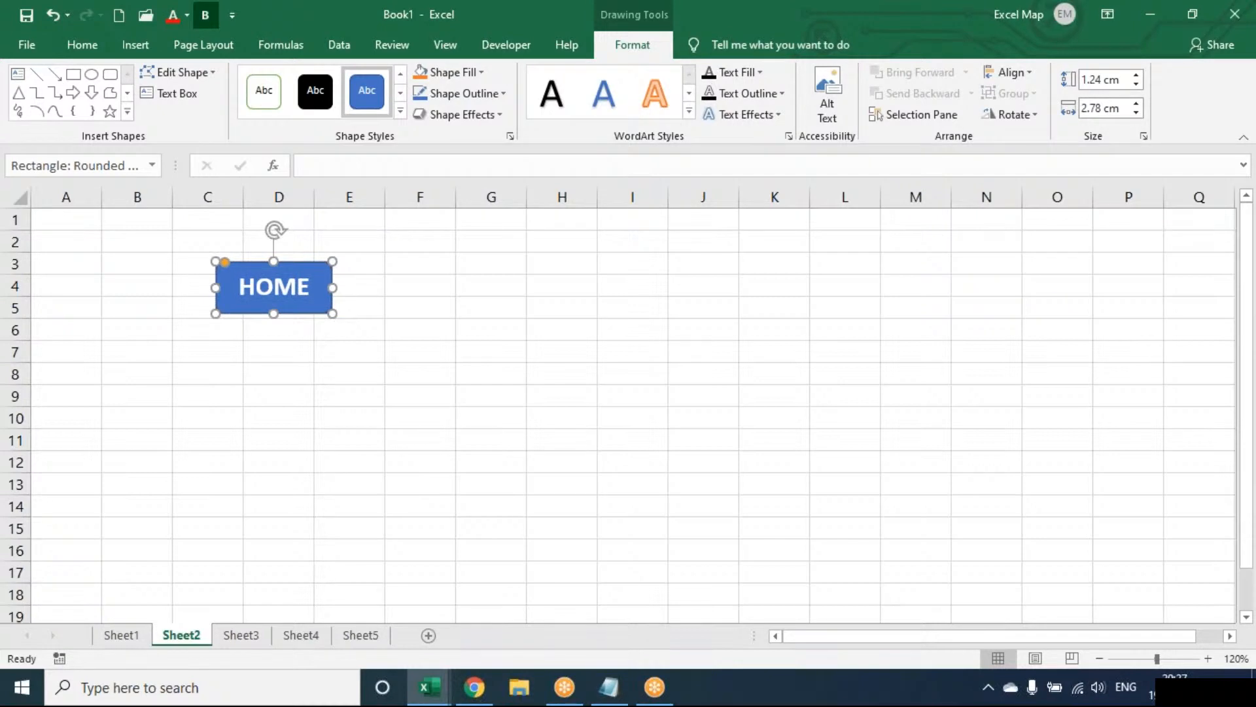
# Shrink the HOME shape to about 2.69 by 1.04 cm and apply a solid orange theme style.
pyautogui.moveTo(332, 313); pyautogui.dragTo(329, 305)
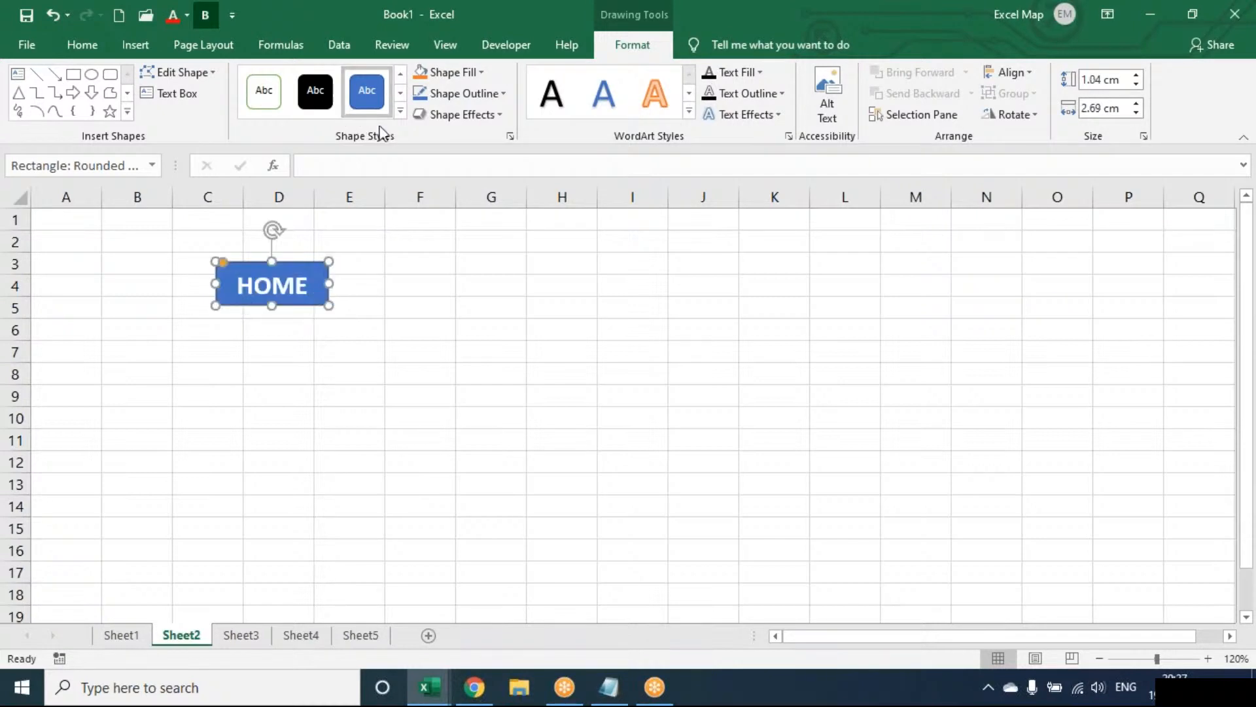
pyautogui.click(398, 110)
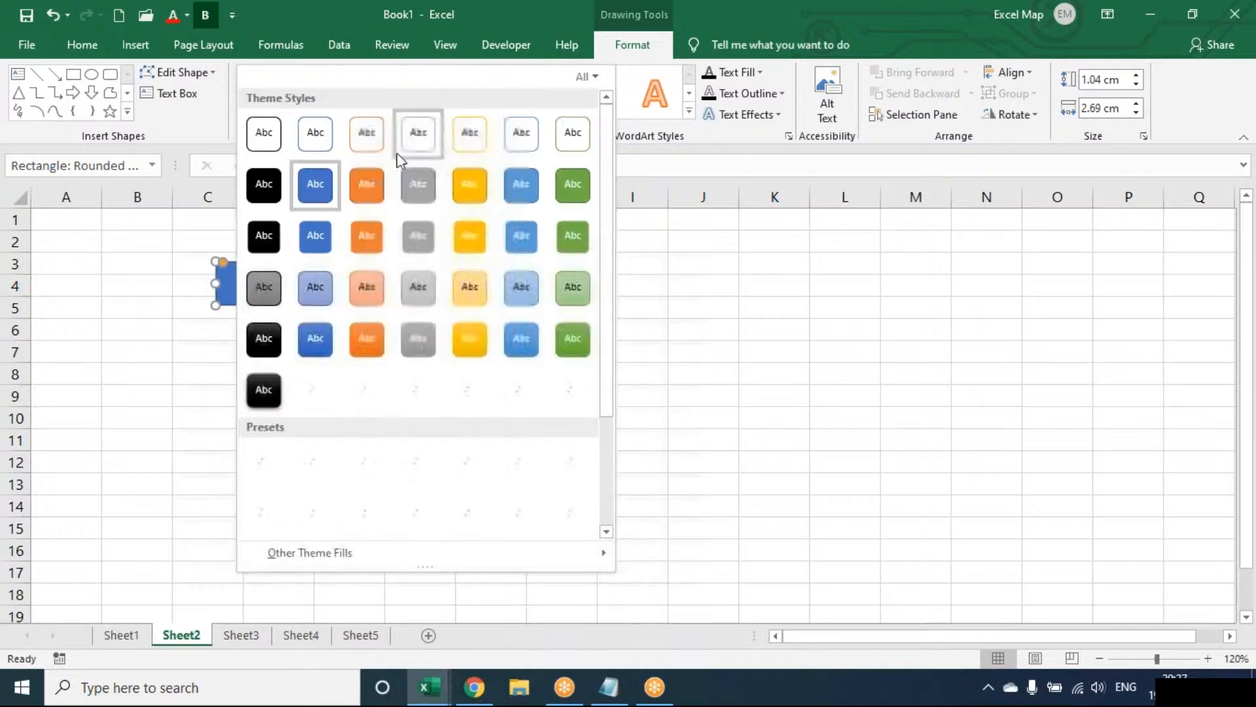
pyautogui.click(369, 250)
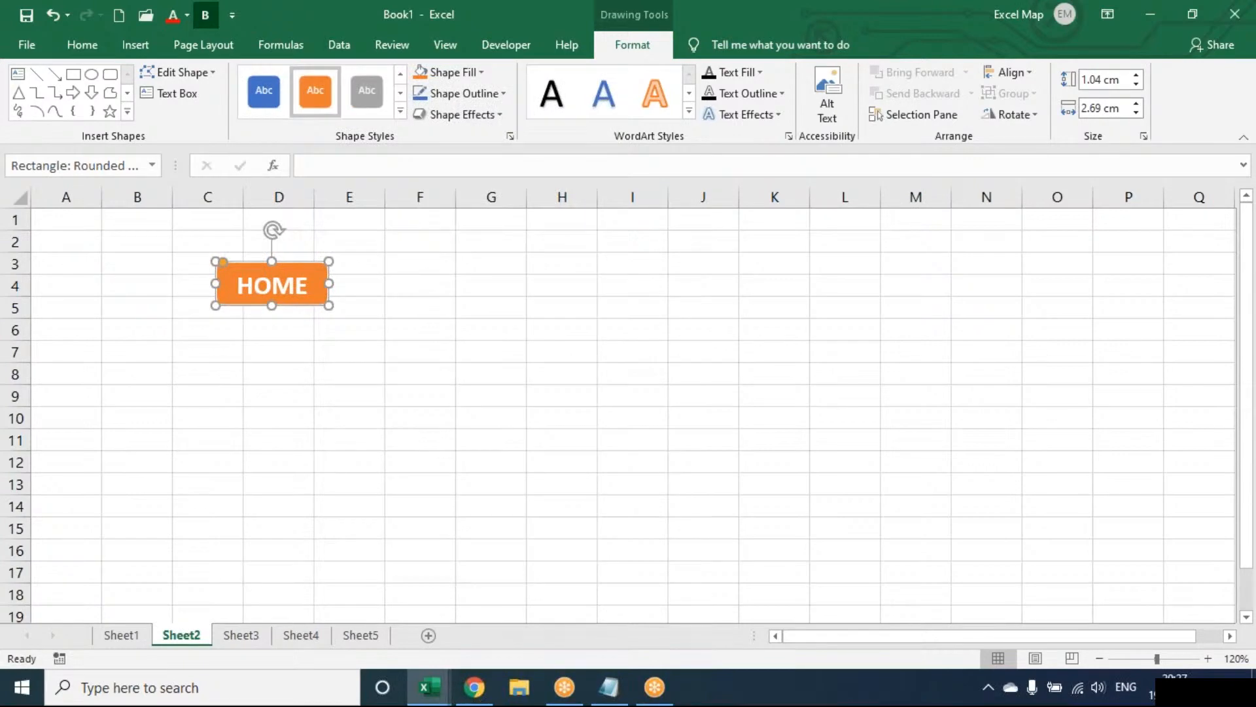
# Hyperlink the HOME shape to cell A1 of Sheet1.
pyautogui.click(158, 40)
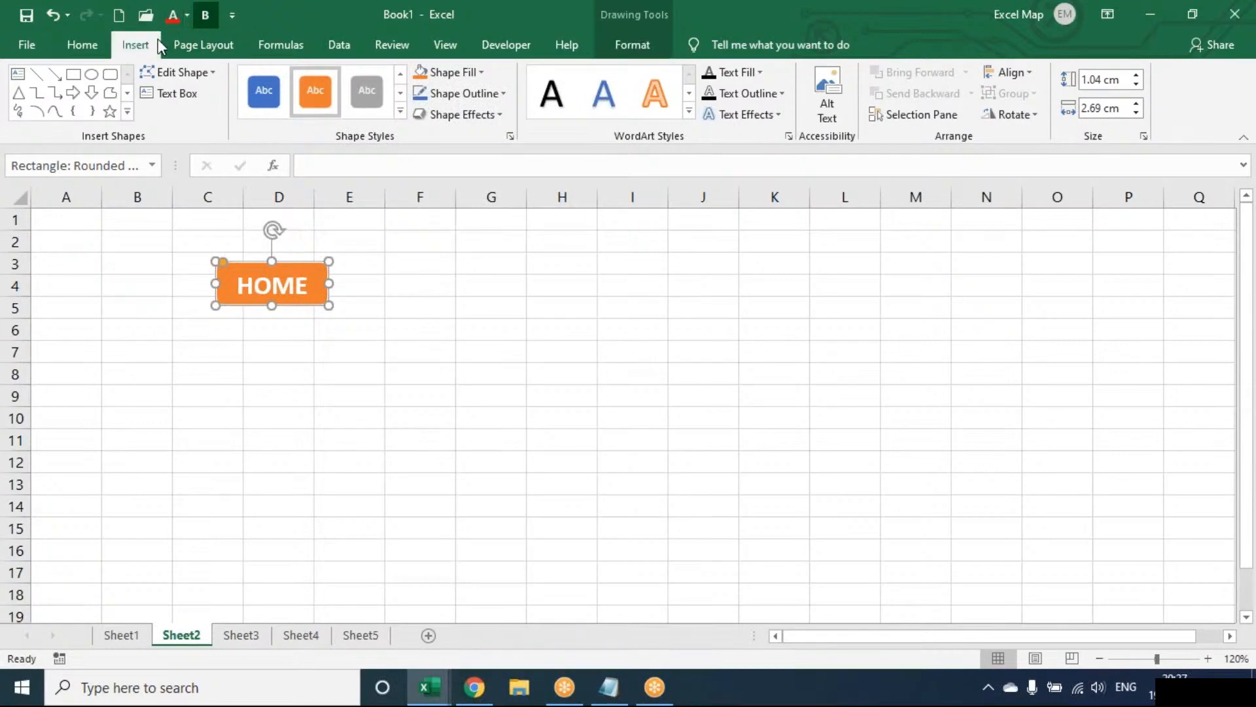
pyautogui.click(981, 82)
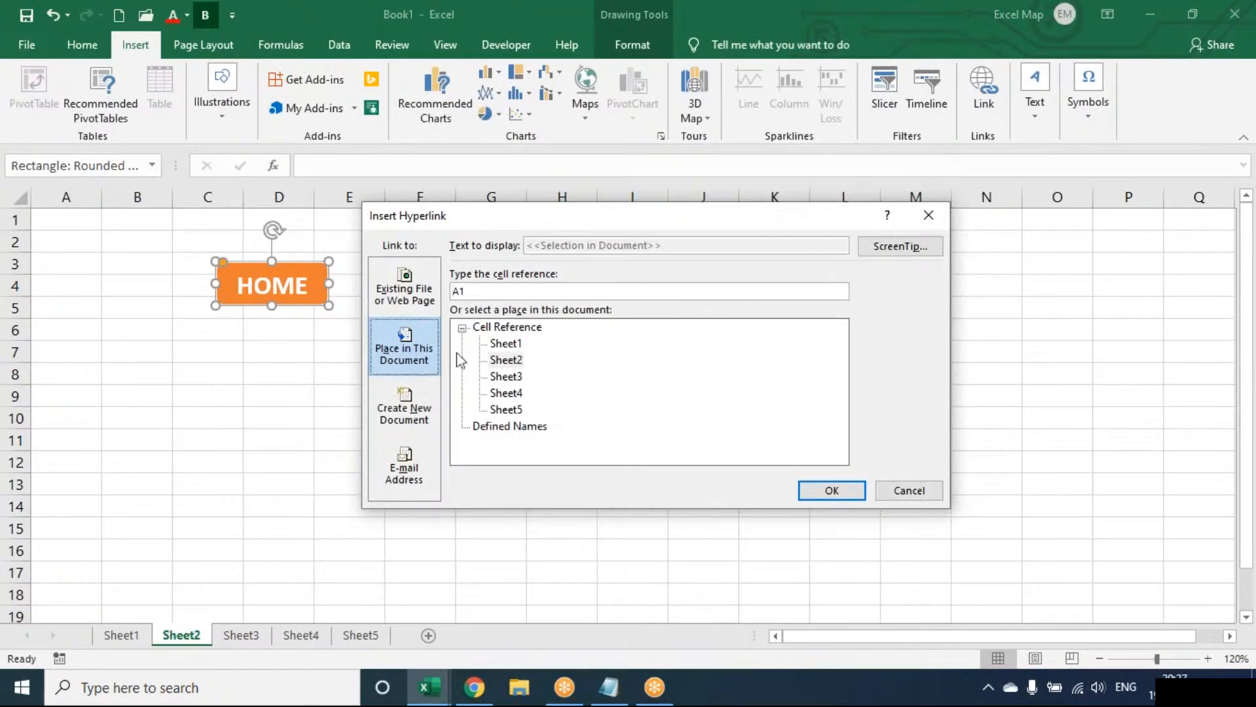
pyautogui.click(512, 345)
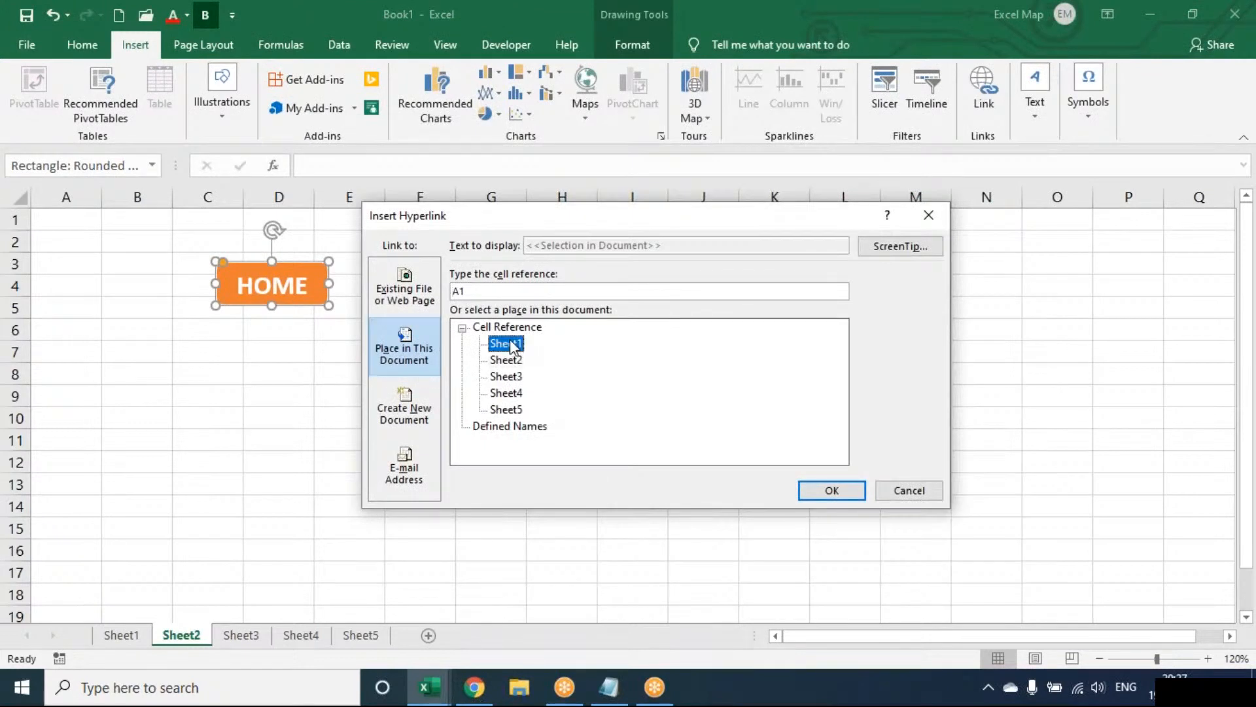
pyautogui.click(821, 503)
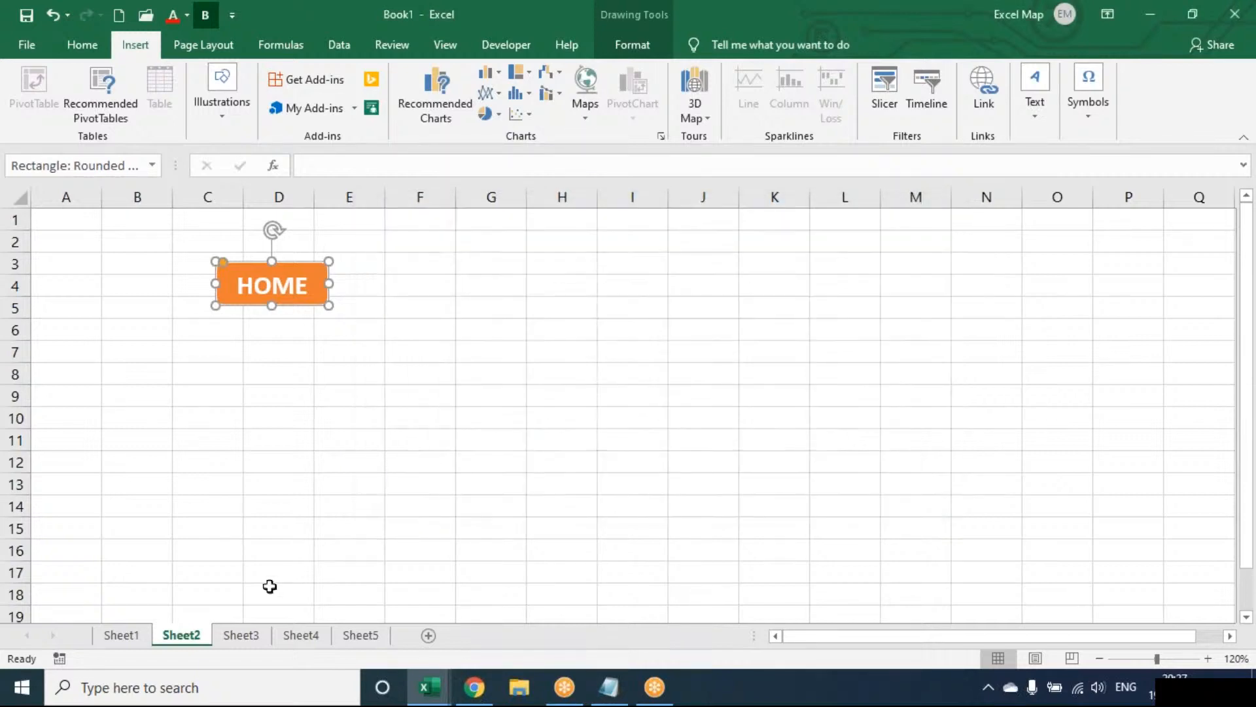
# Paste copies of the linked HOME shape at cell C3 on Sheet3, Sheet4 and Sheet5.
pyautogui.click(251, 635)
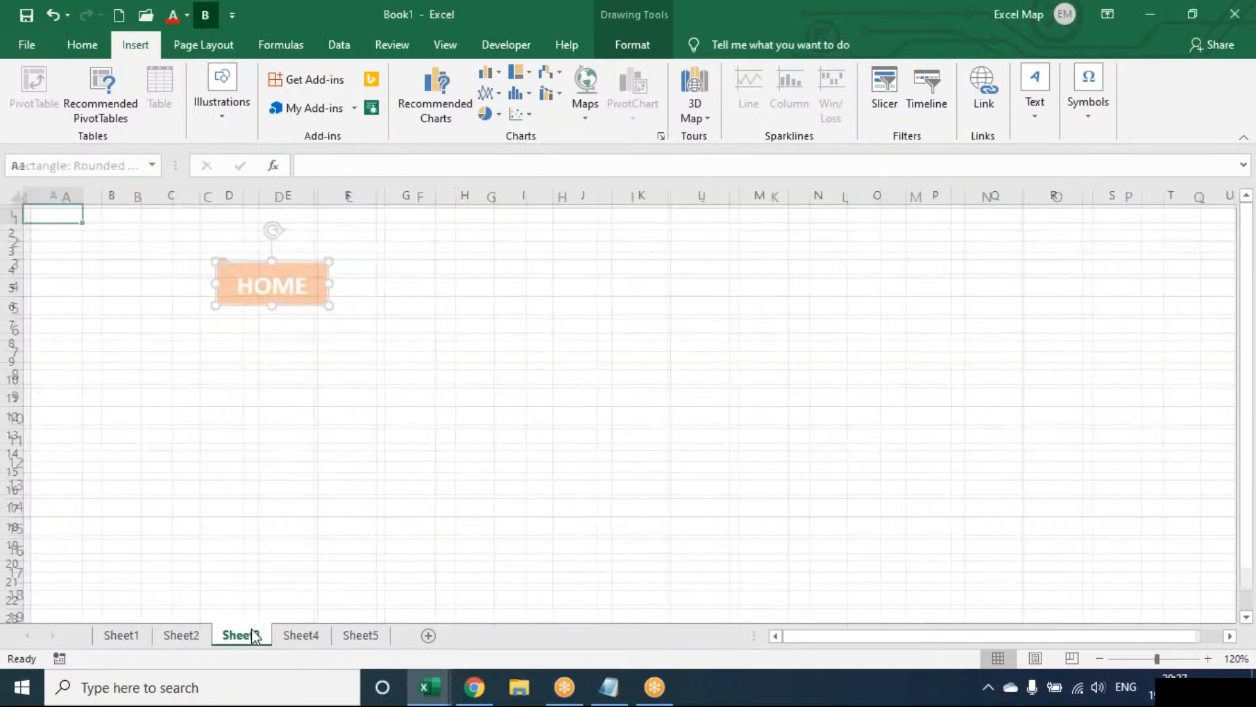
pyautogui.click(185, 255)
pyautogui.hotkey('ctrl', 'v')
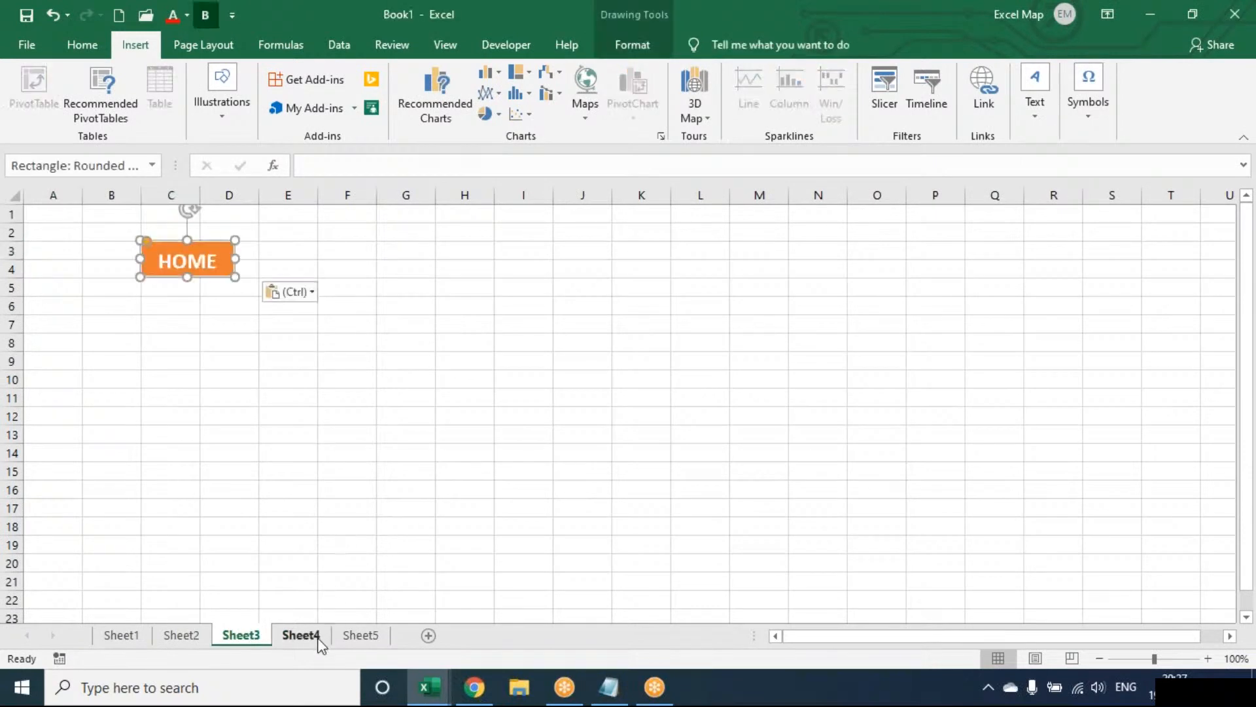
pyautogui.click(315, 636)
pyautogui.click(185, 245)
pyautogui.hotkey('ctrl', 'v')
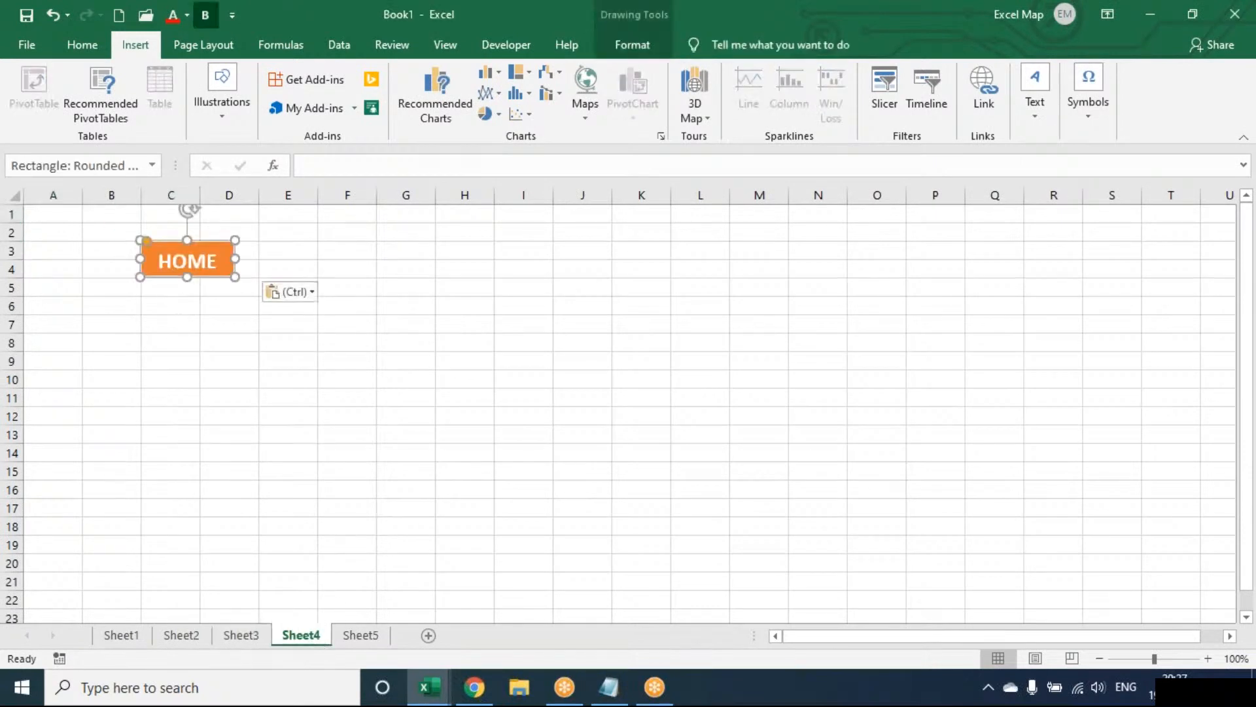
pyautogui.click(360, 635)
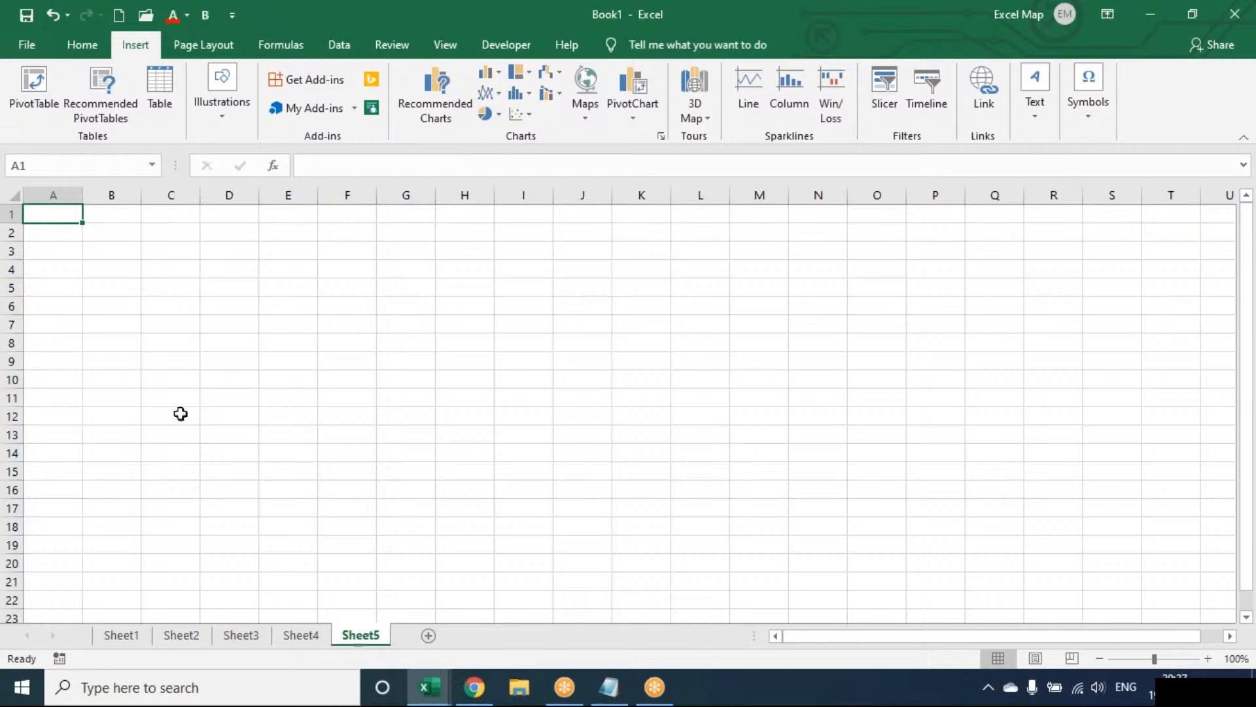
pyautogui.click(171, 246)
pyautogui.hotkey('ctrl', 'v')
pyautogui.click(188, 348)
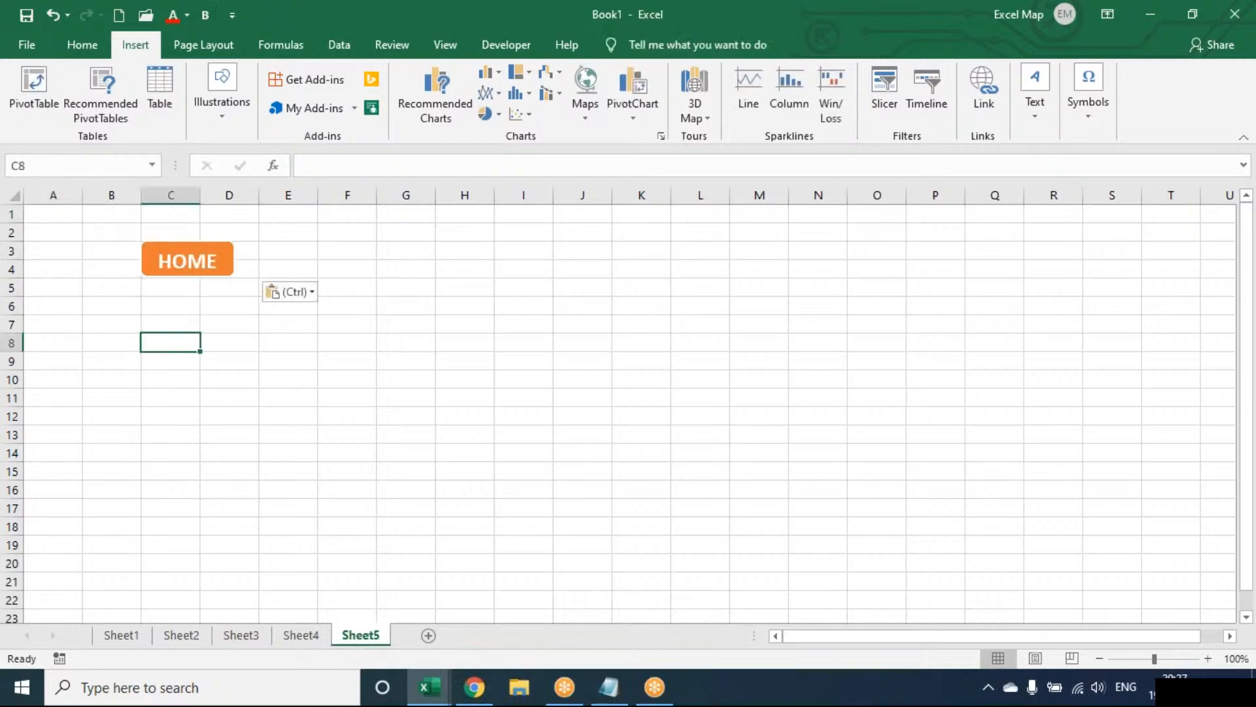
# Test the Sheet1 links, including SAL, HR and ATT, returning through the HOME shape after each one.
pyautogui.click(140, 636)
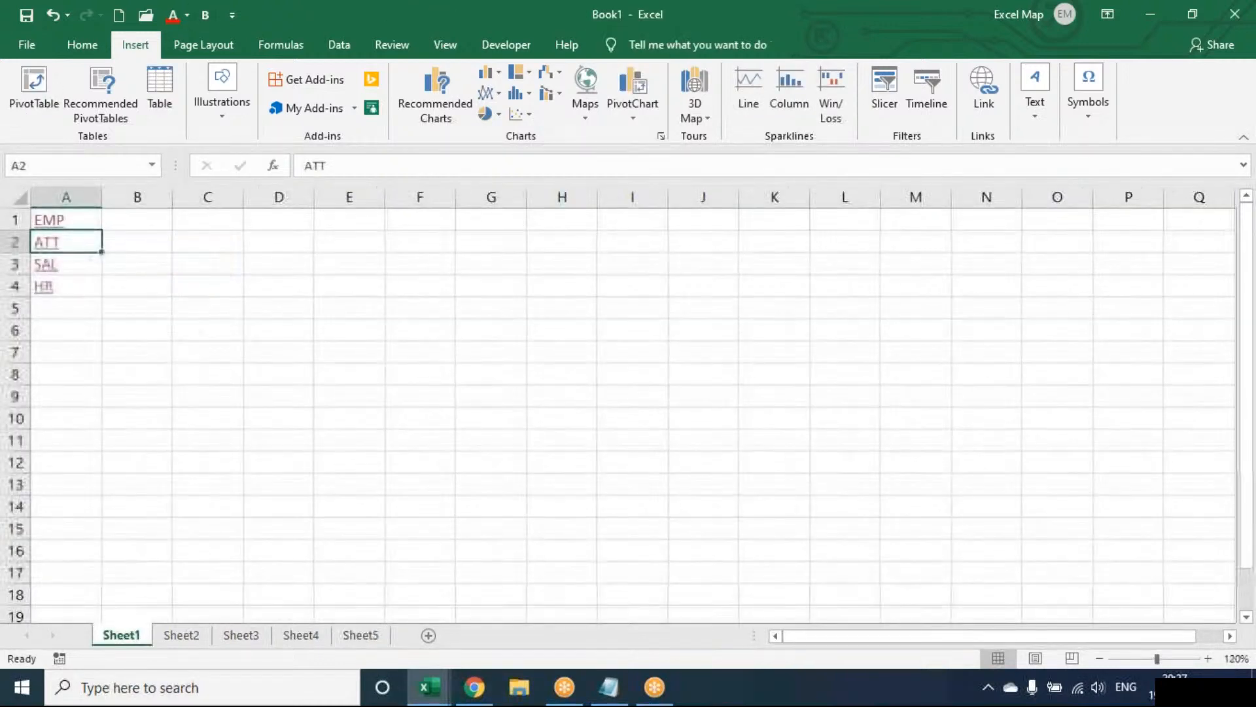
pyautogui.click(46, 268)
pyautogui.click(181, 635)
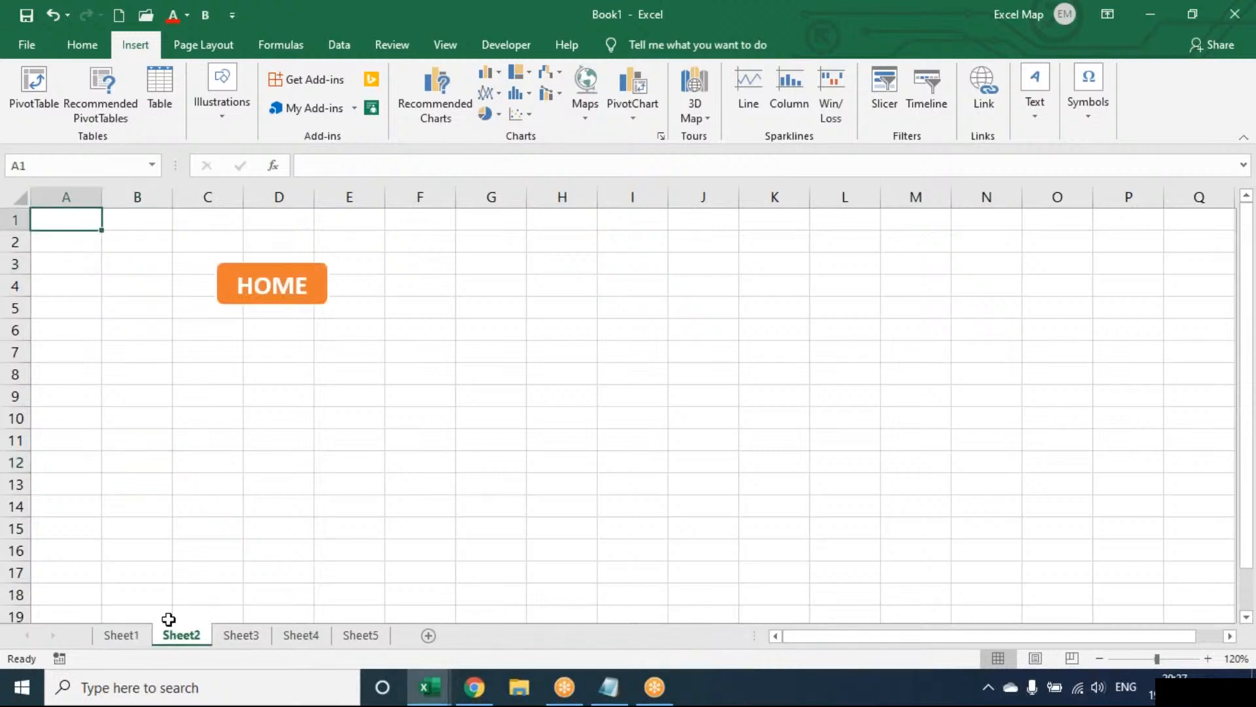
pyautogui.click(256, 280)
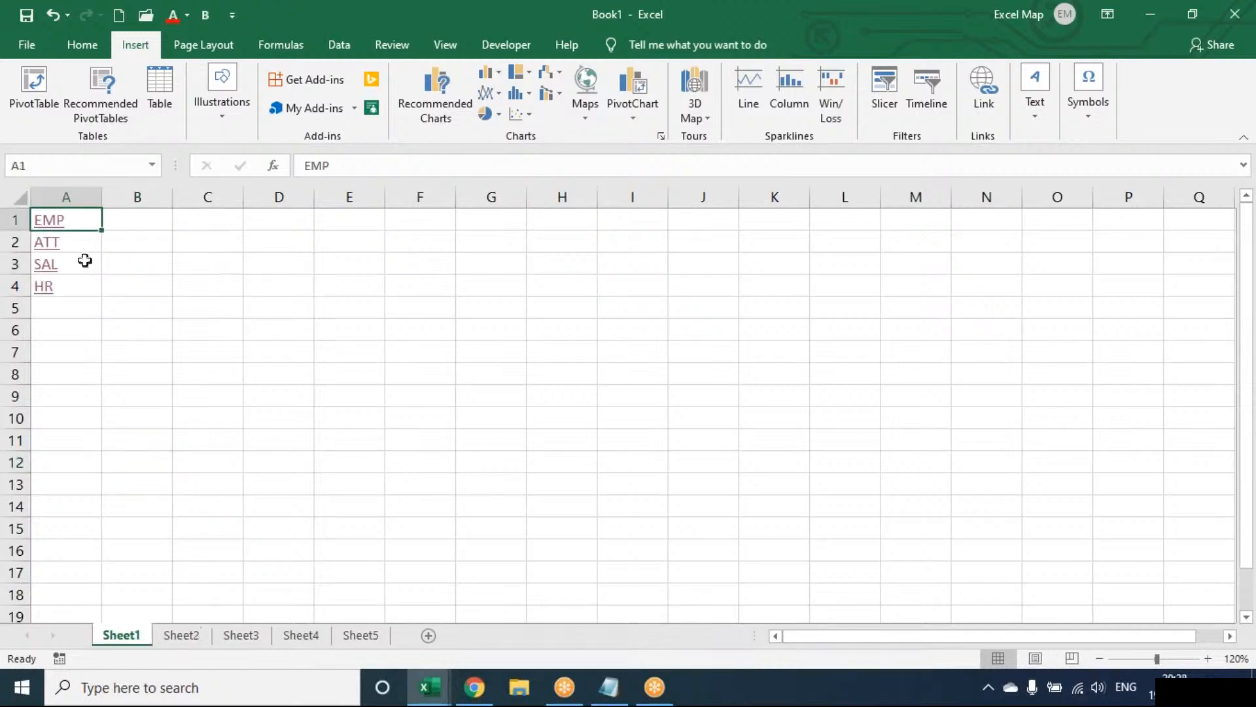
pyautogui.click(45, 298)
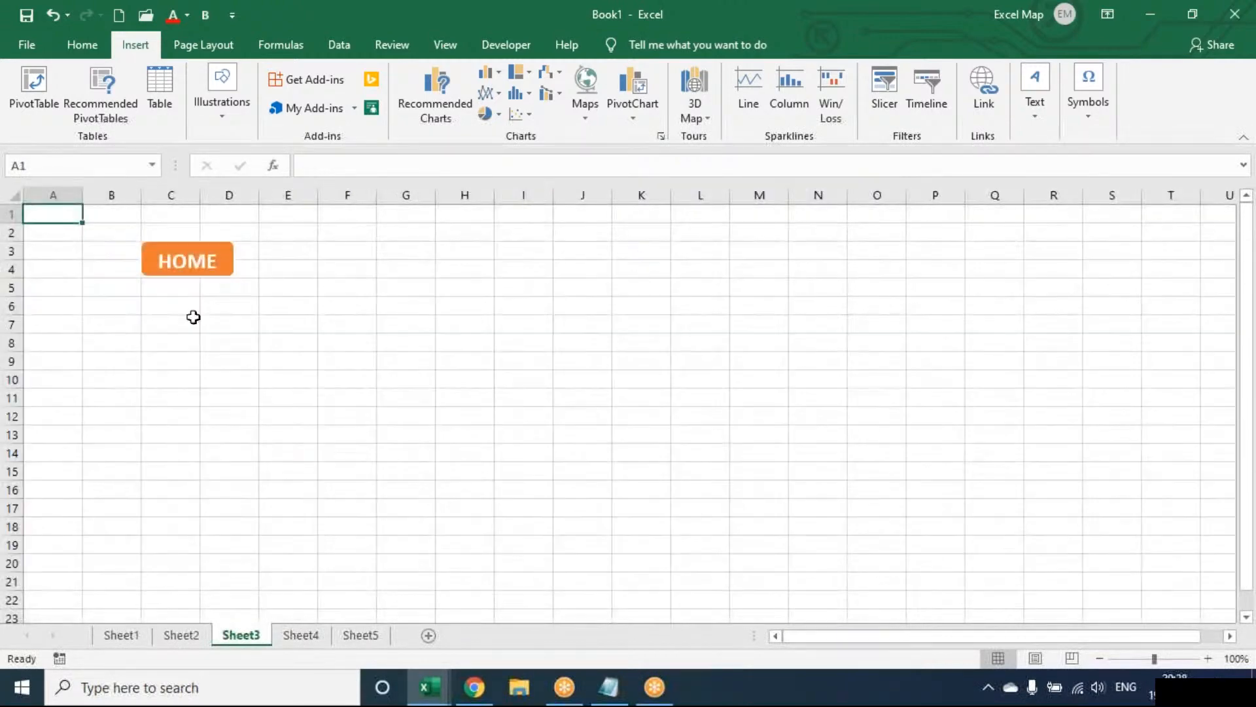
pyautogui.click(191, 262)
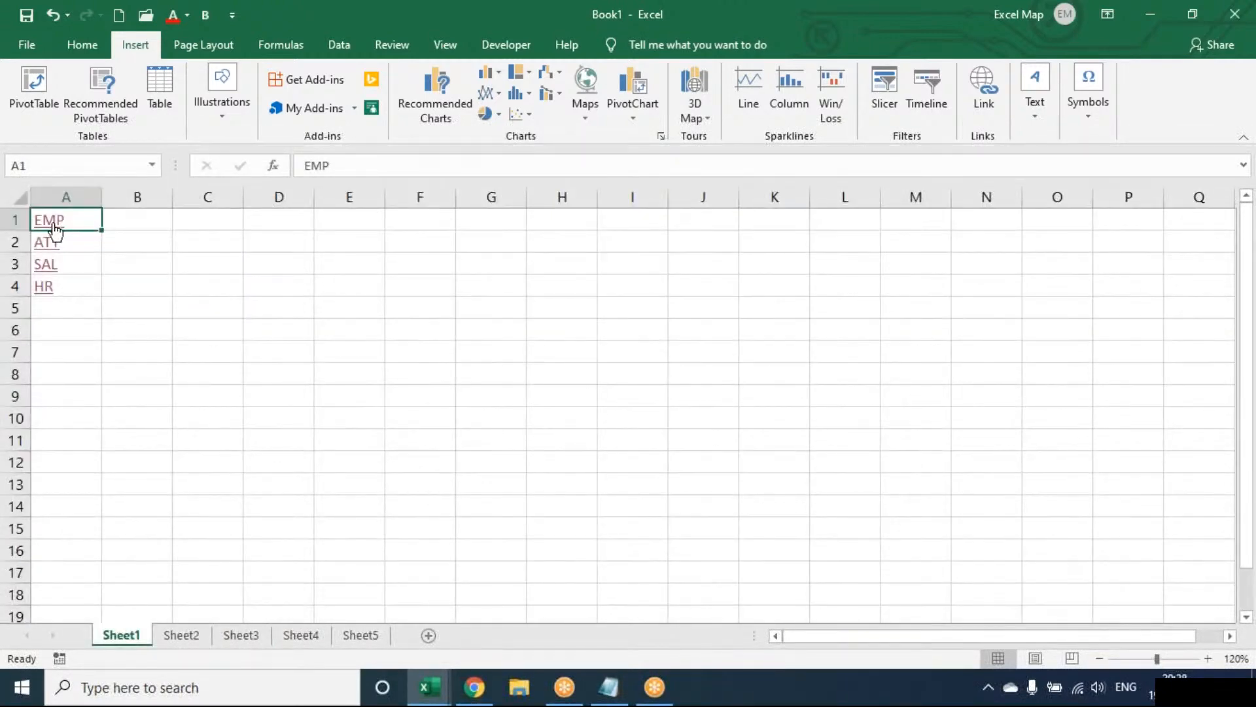
pyautogui.click(46, 266)
pyautogui.click(214, 262)
pyautogui.click(47, 246)
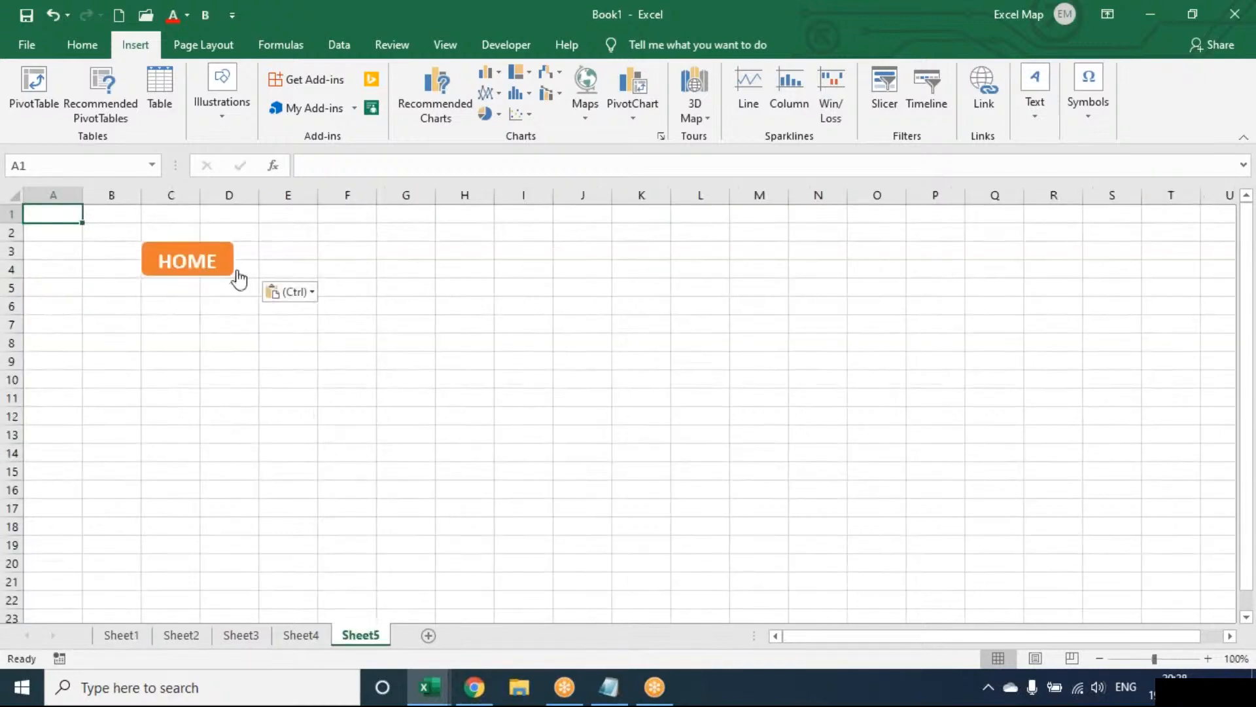
pyautogui.click(213, 261)
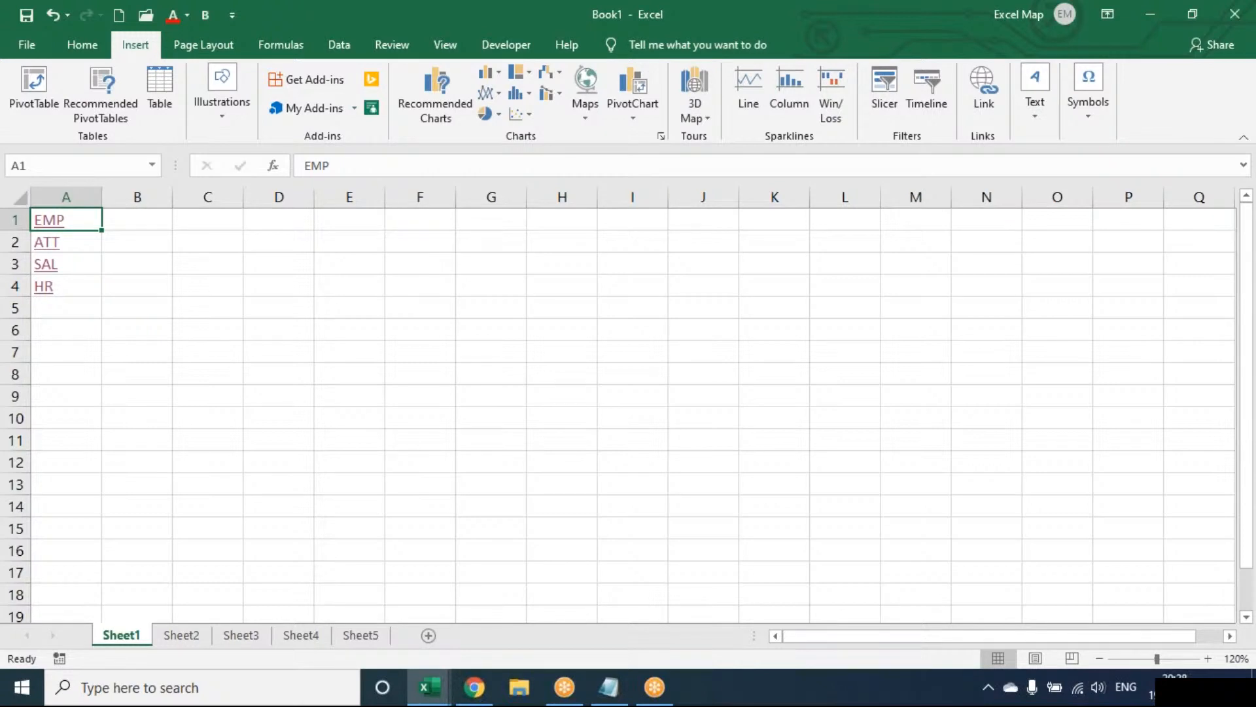
# Insert a hyperlink in cell E3 of Sheet1 to an existing folder in Documents, with the display text EXCEL MAP.
pyautogui.click(137, 263)
pyautogui.click(210, 262)
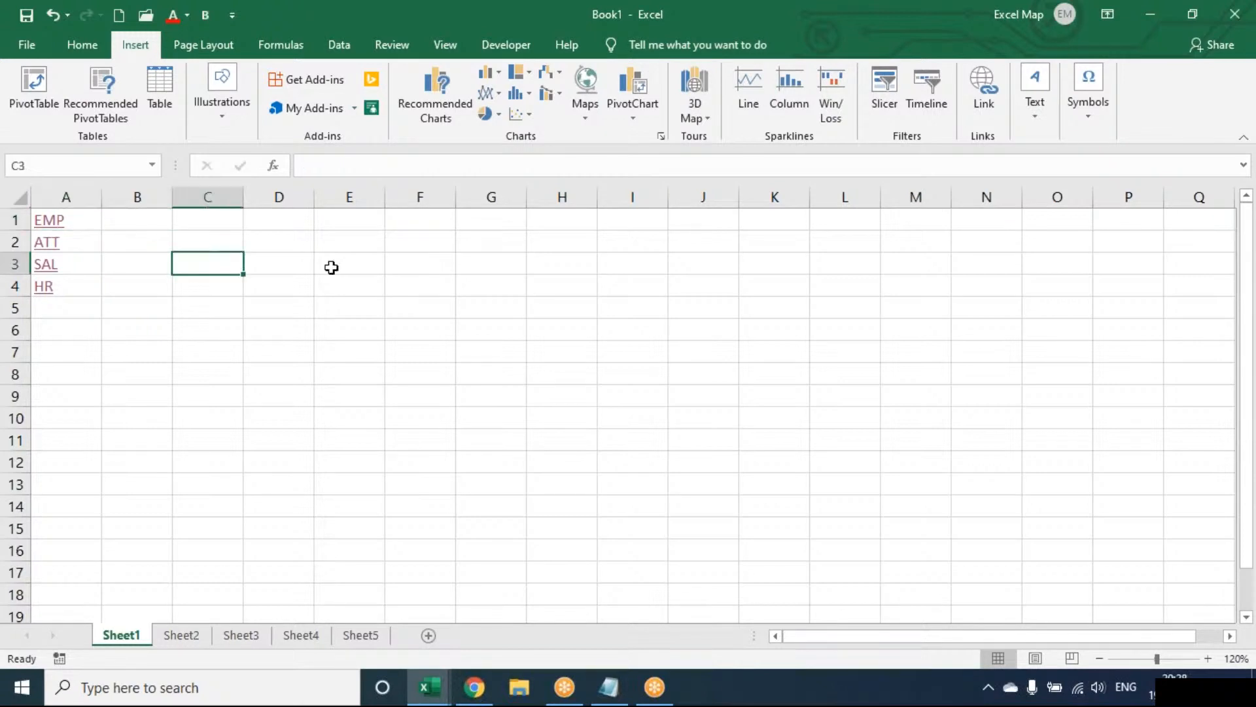
pyautogui.click(331, 266)
pyautogui.click(971, 122)
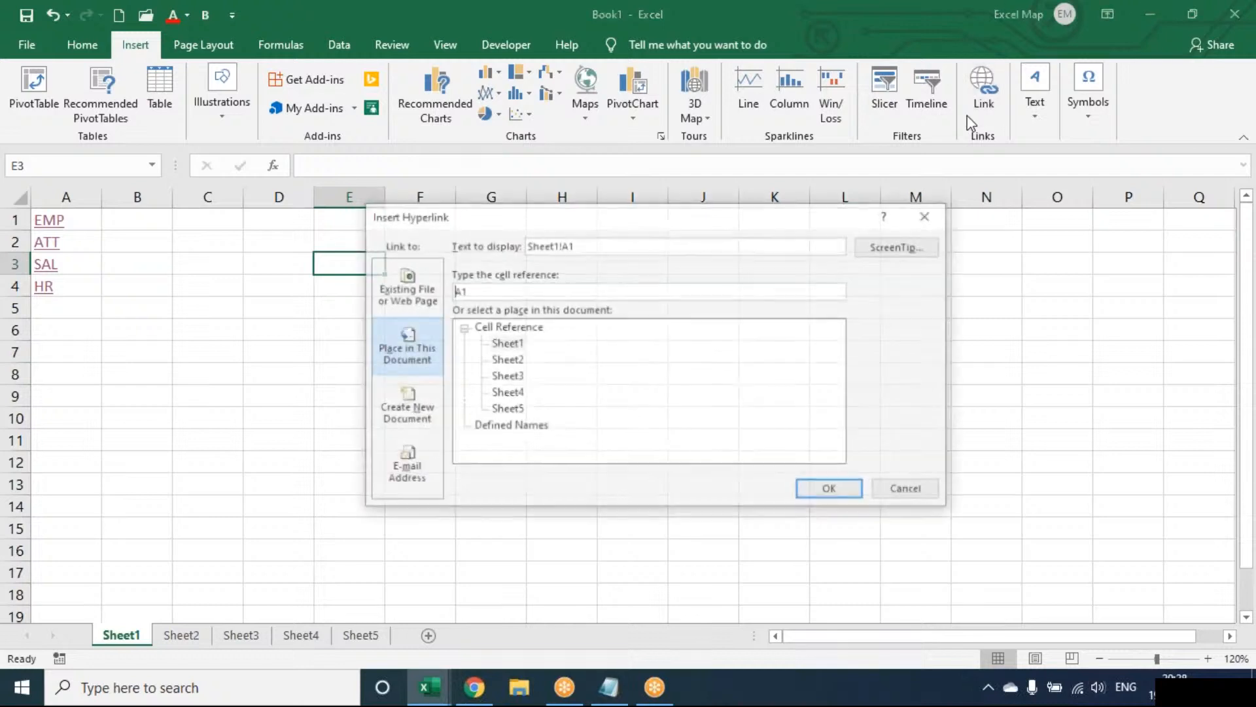
pyautogui.click(422, 302)
pyautogui.click(539, 245)
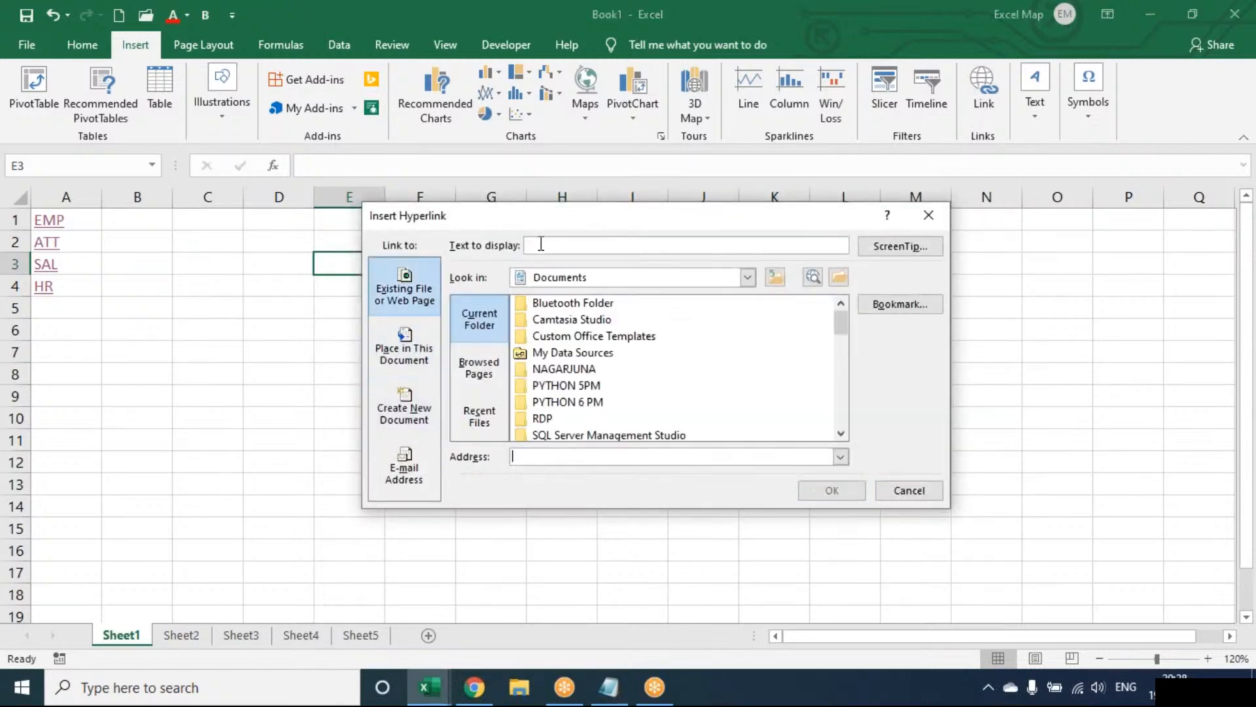
pyautogui.write('EXCEL MAP')
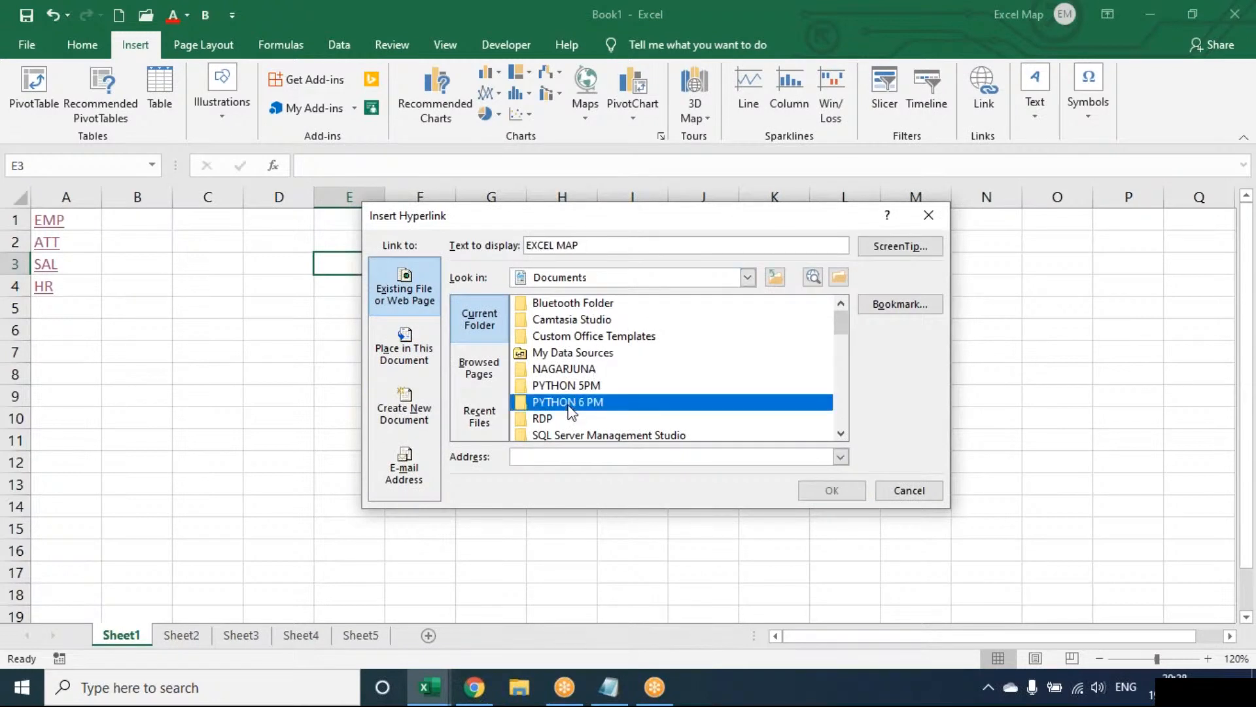
pyautogui.click(573, 302)
pyautogui.click(831, 490)
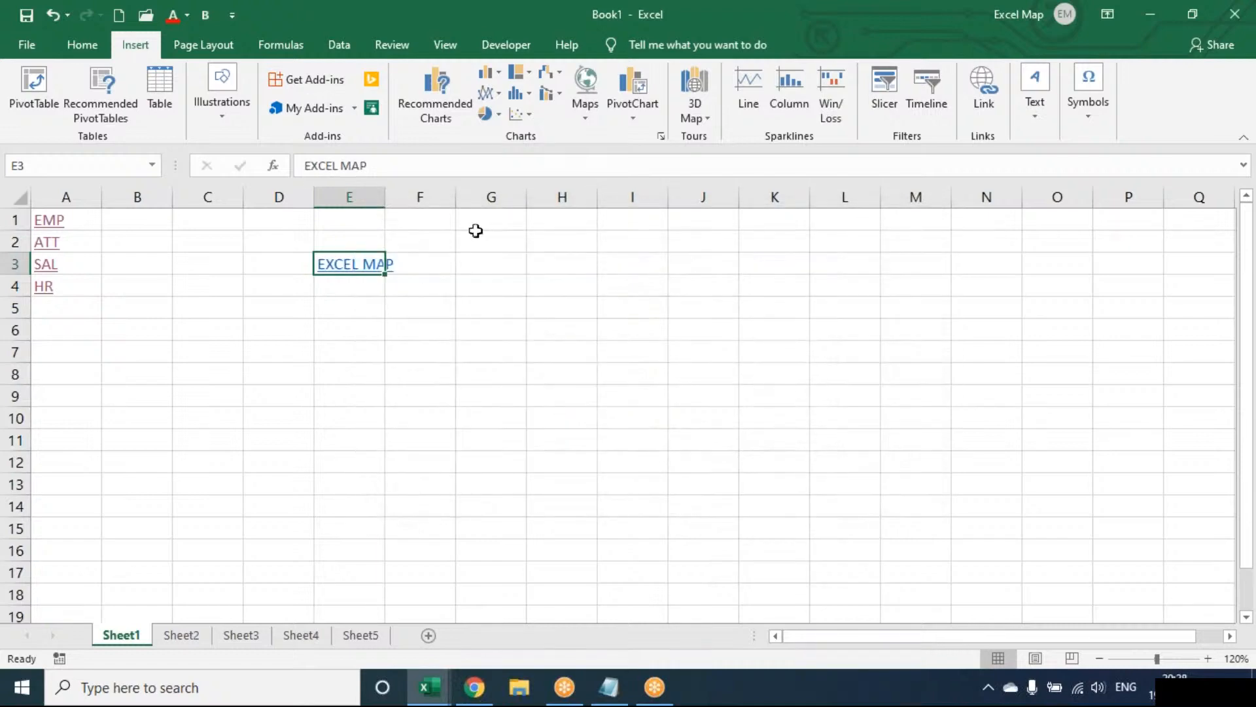
# Test the EXCEL MAP link in cell E3 by allowing its folder to open, and close the folder window.
pyautogui.click(383, 264)
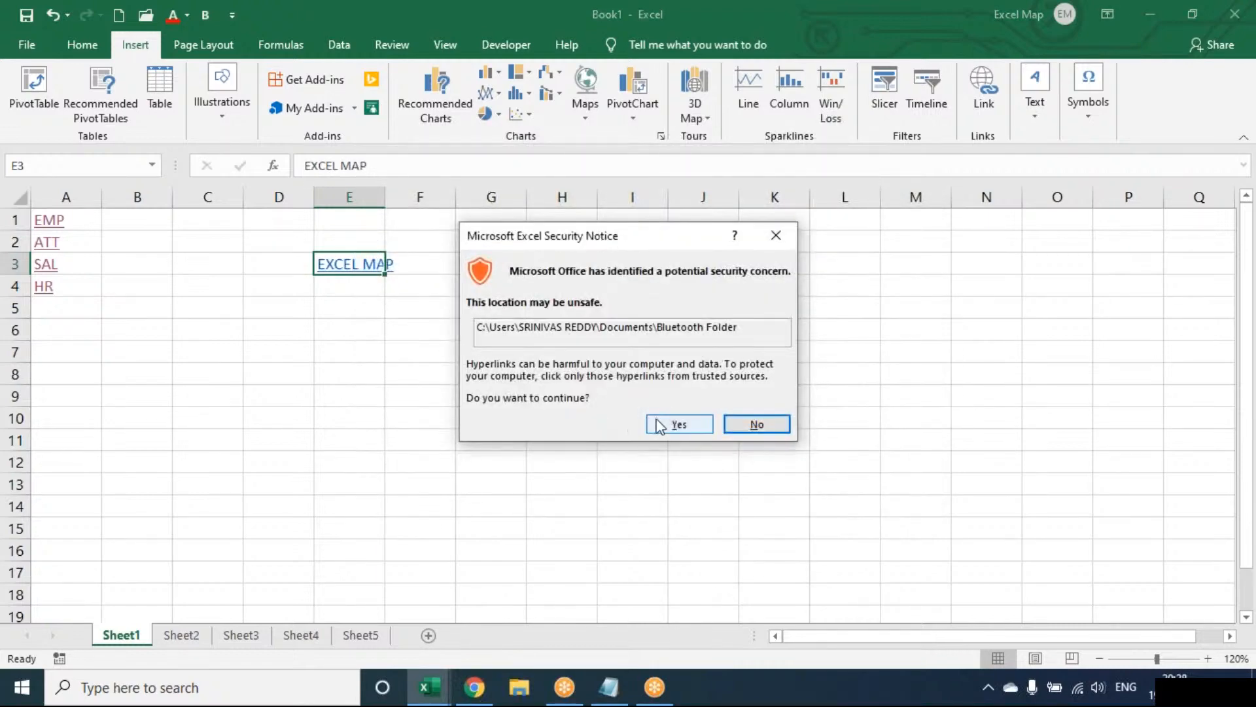
pyautogui.click(680, 424)
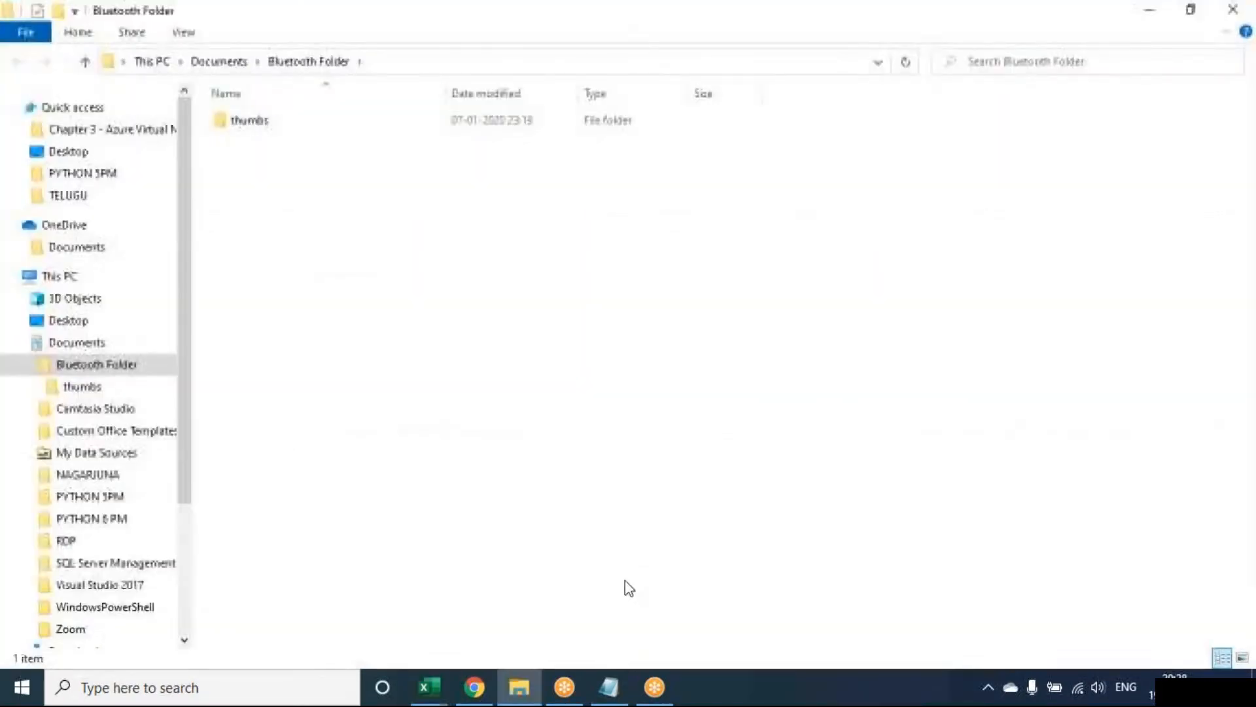
pyautogui.moveTo(520, 687)
pyautogui.click(602, 549)
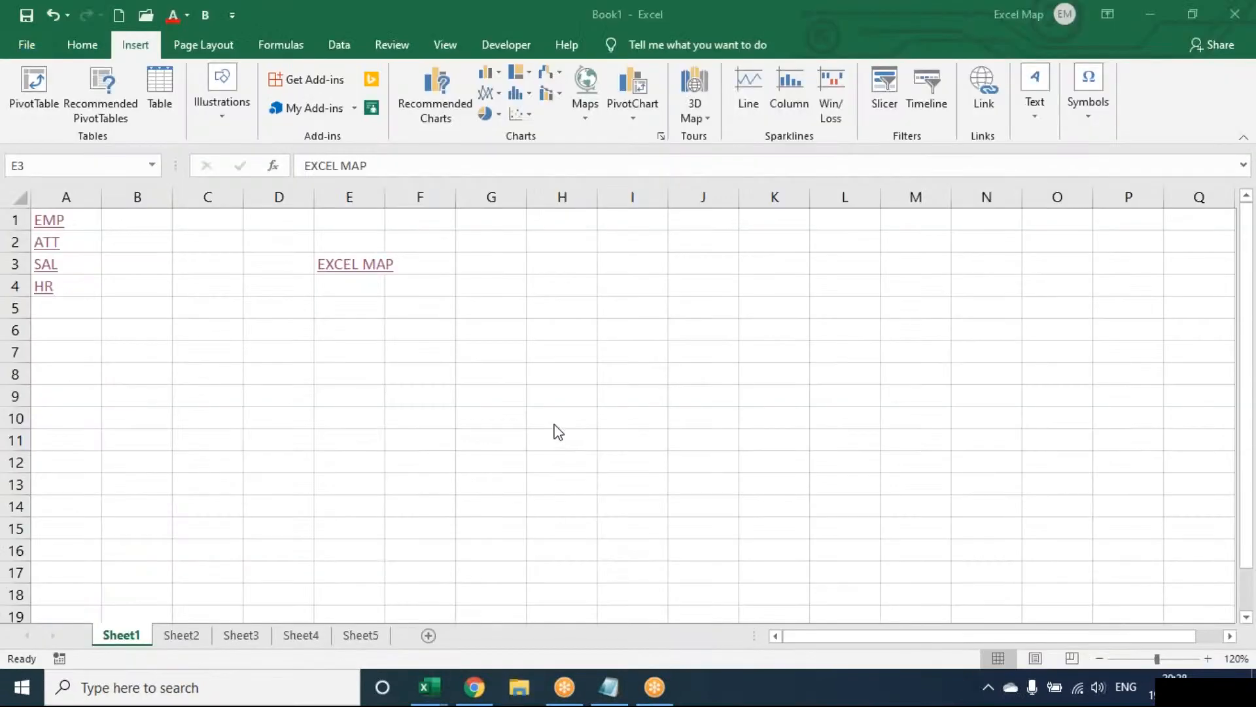
pyautogui.click(363, 312)
pyautogui.click(363, 311)
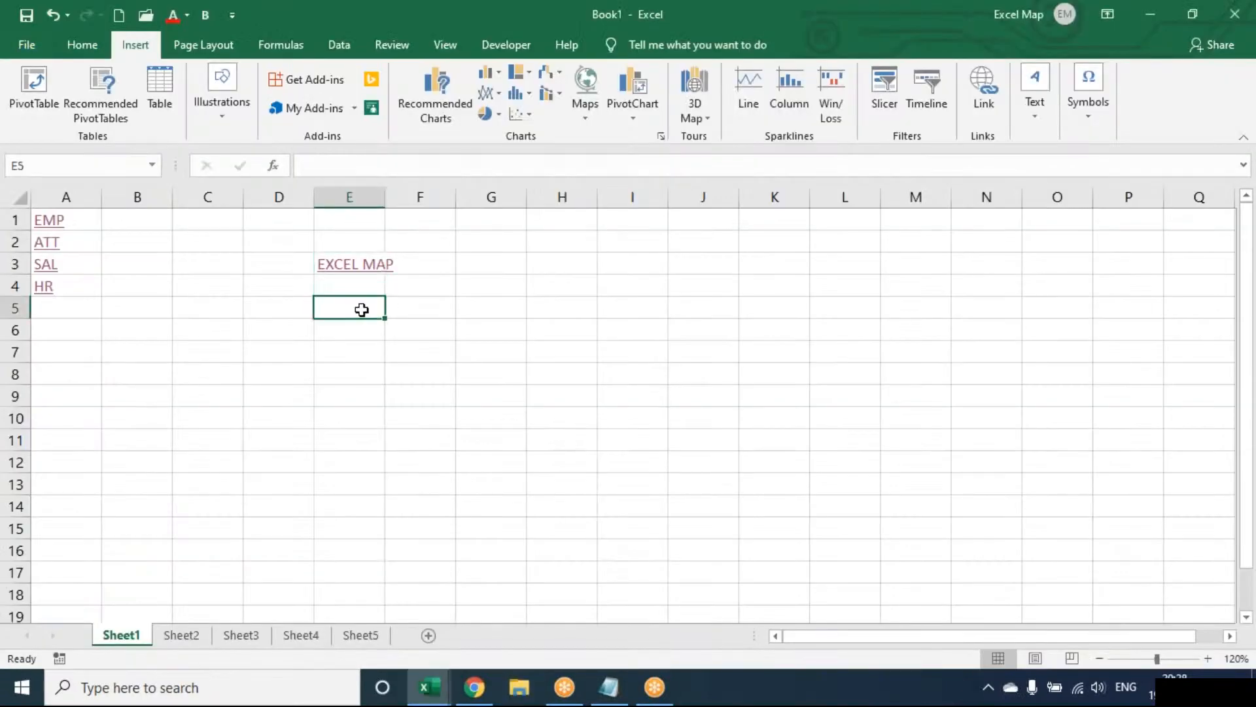
pyautogui.click(996, 73)
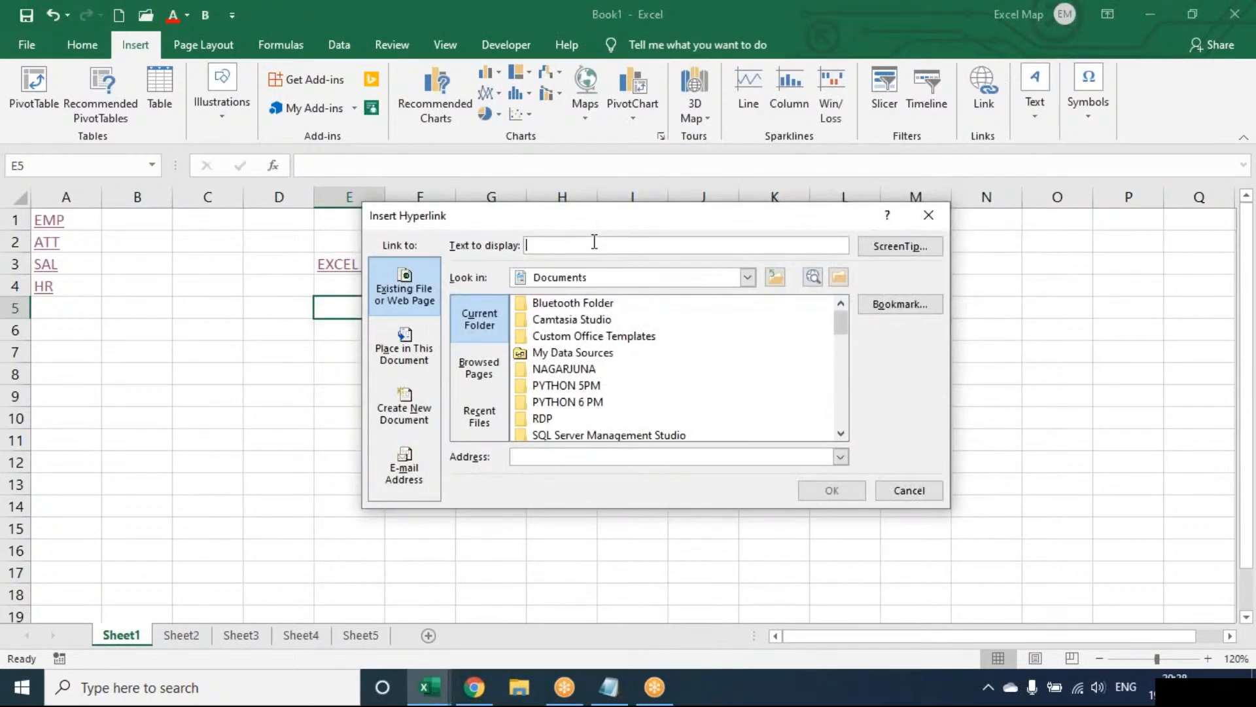
pyautogui.click(561, 403)
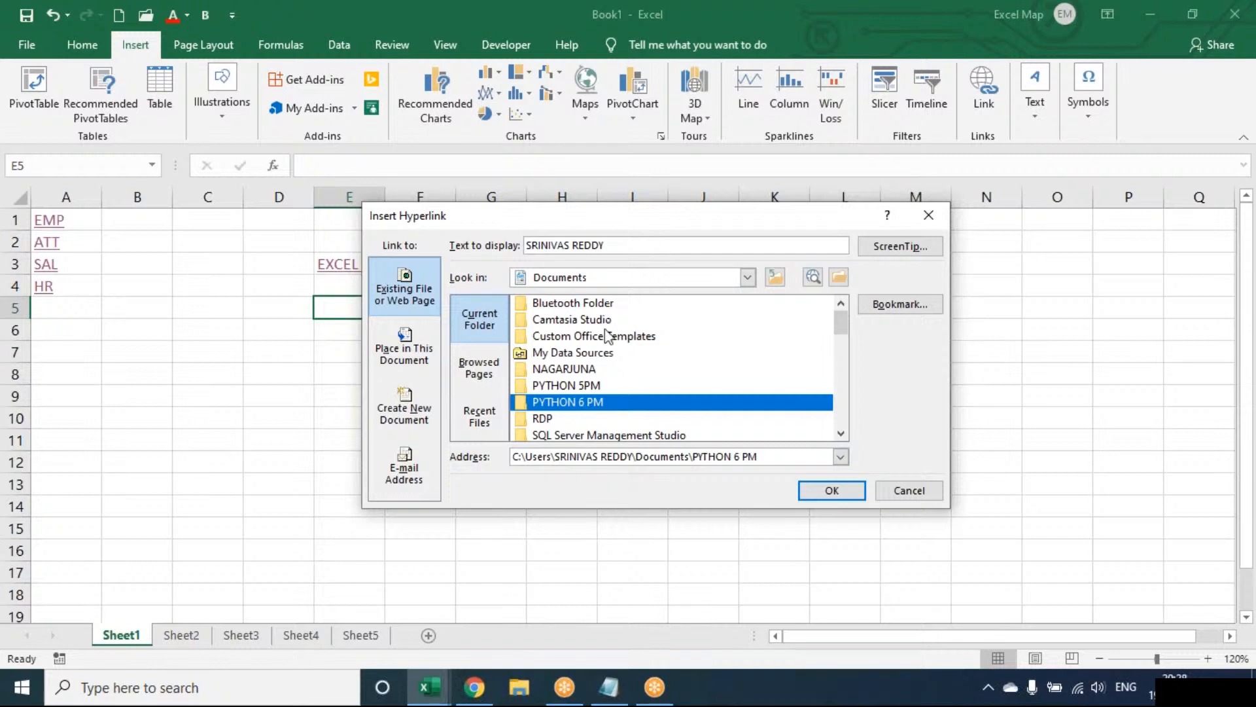
pyautogui.click(606, 245)
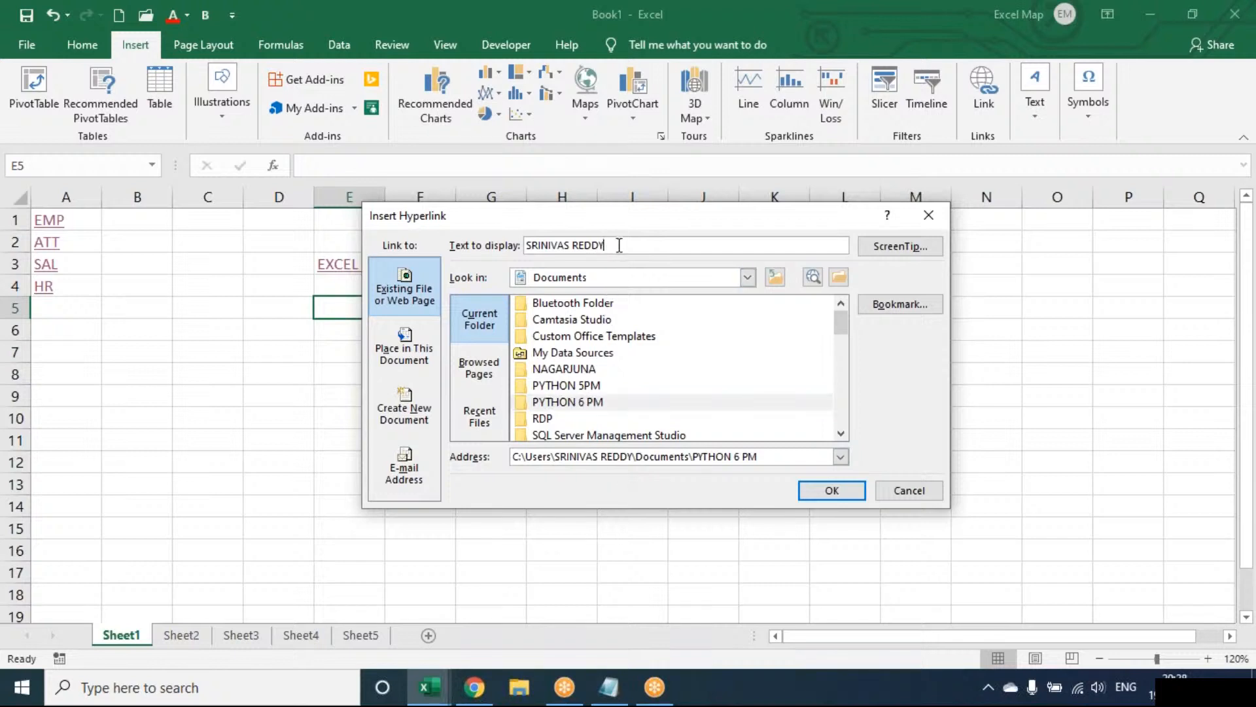
pyautogui.press('BackSpace')
pyautogui.press('BackSpace')
pyautogui.press('BackSpace')
pyautogui.press('BackSpace')
pyautogui.press('BackSpace')
pyautogui.press('BackSpace')
pyautogui.press('BackSpace')
pyautogui.press('BackSpace')
pyautogui.press('BackSpace')
pyautogui.press('BackSpace')
pyautogui.press('BackSpace')
pyautogui.press('BackSpace')
pyautogui.press('BackSpace')
pyautogui.press('BackSpace')
pyautogui.click(559, 404)
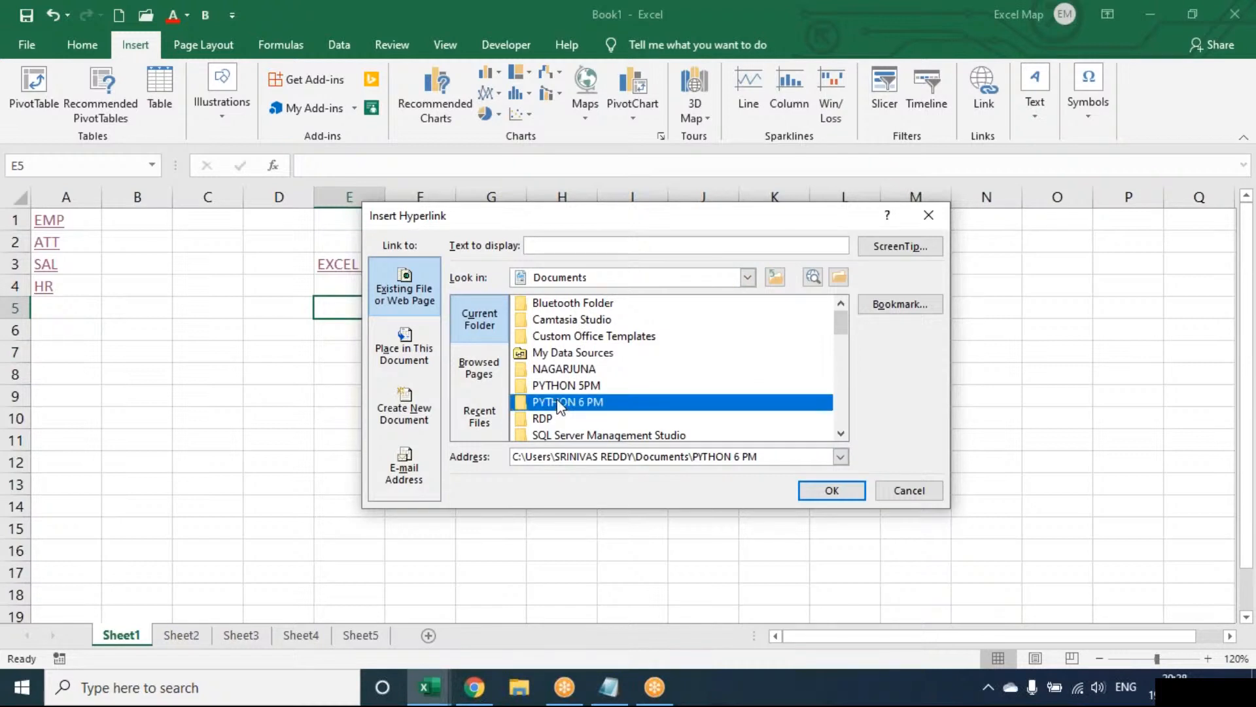
pyautogui.doubleClick(559, 402)
pyautogui.click(583, 278)
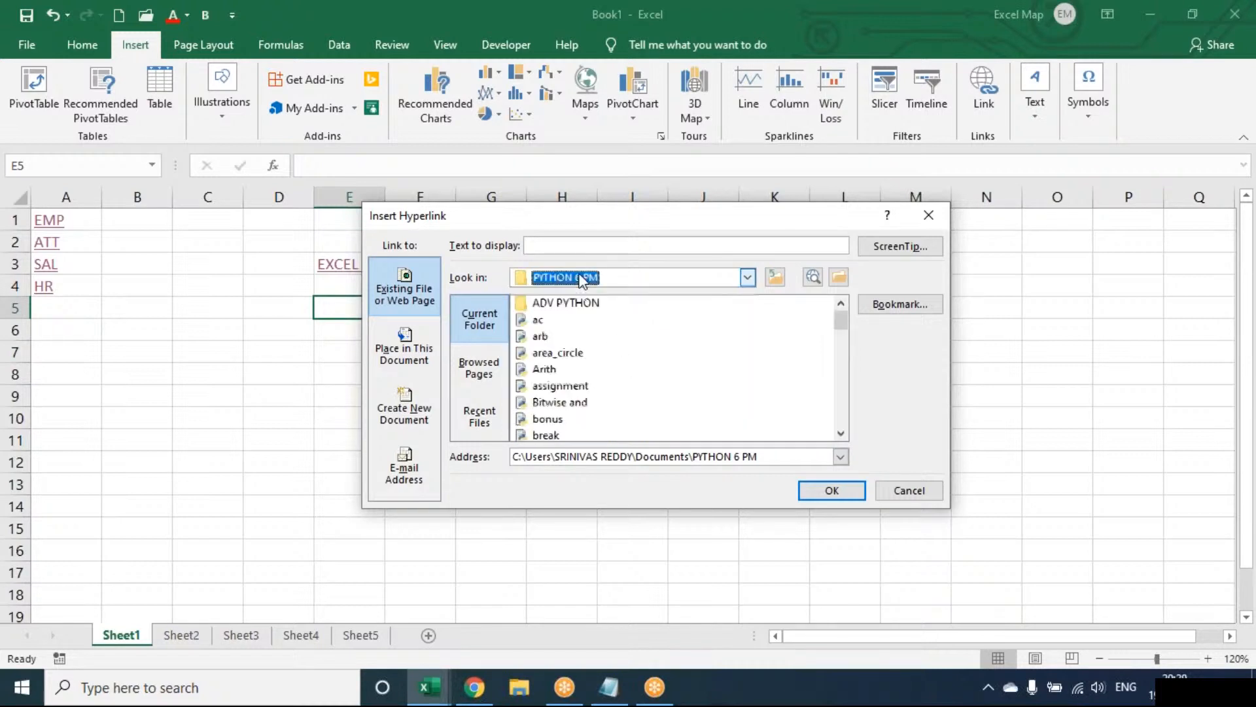
pyautogui.click(929, 215)
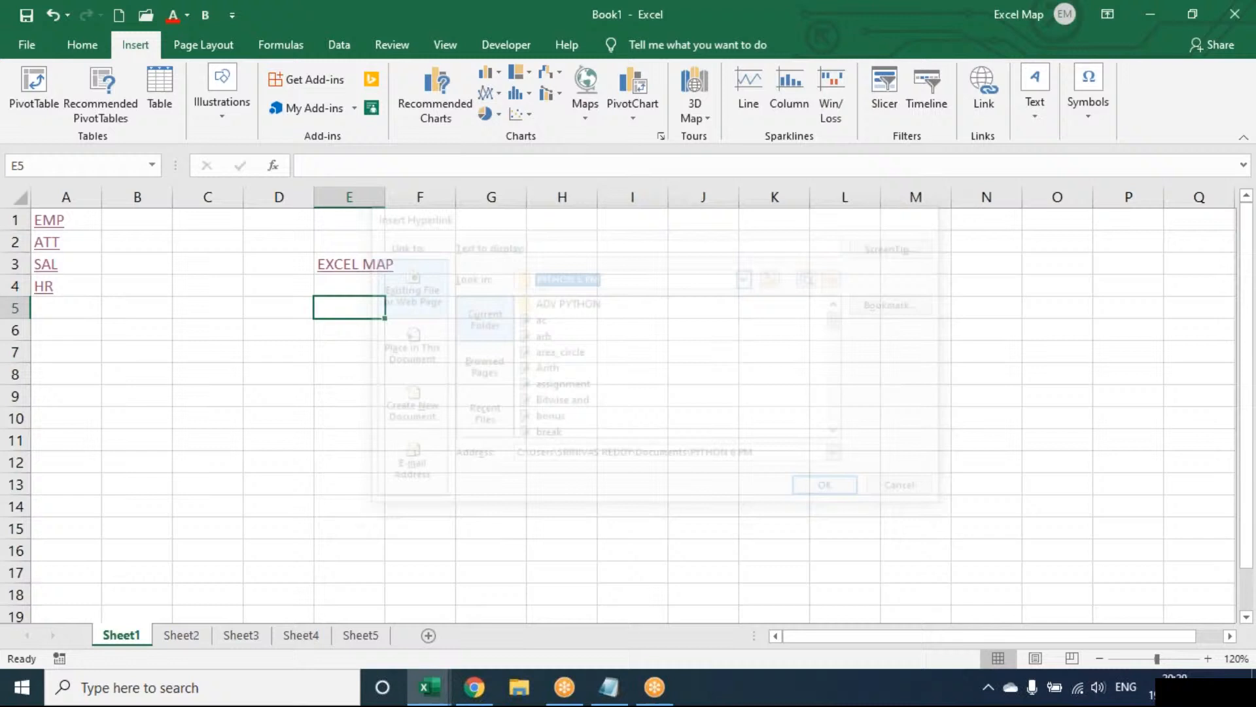
# Insert a hyperlink in cell E5 of Sheet1 to the existing PYTHON 6 PM folder in Documents, keeping the default display text.
pyautogui.click(980, 100)
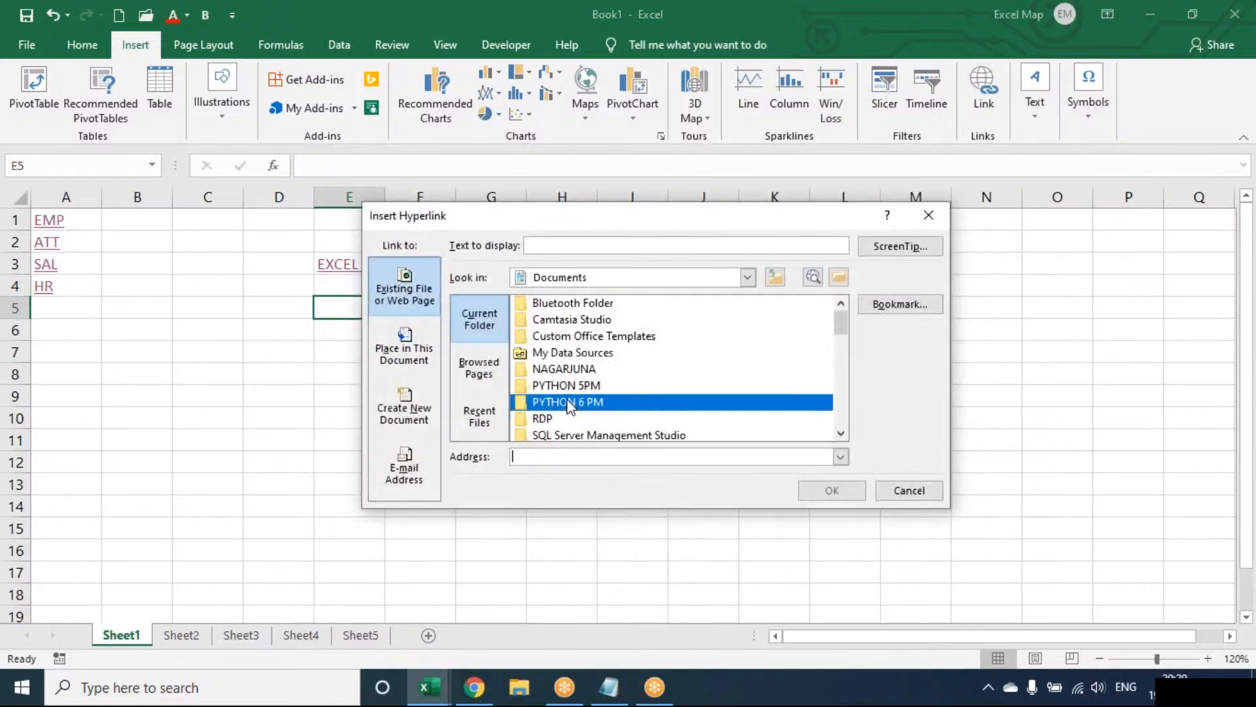
pyautogui.click(569, 404)
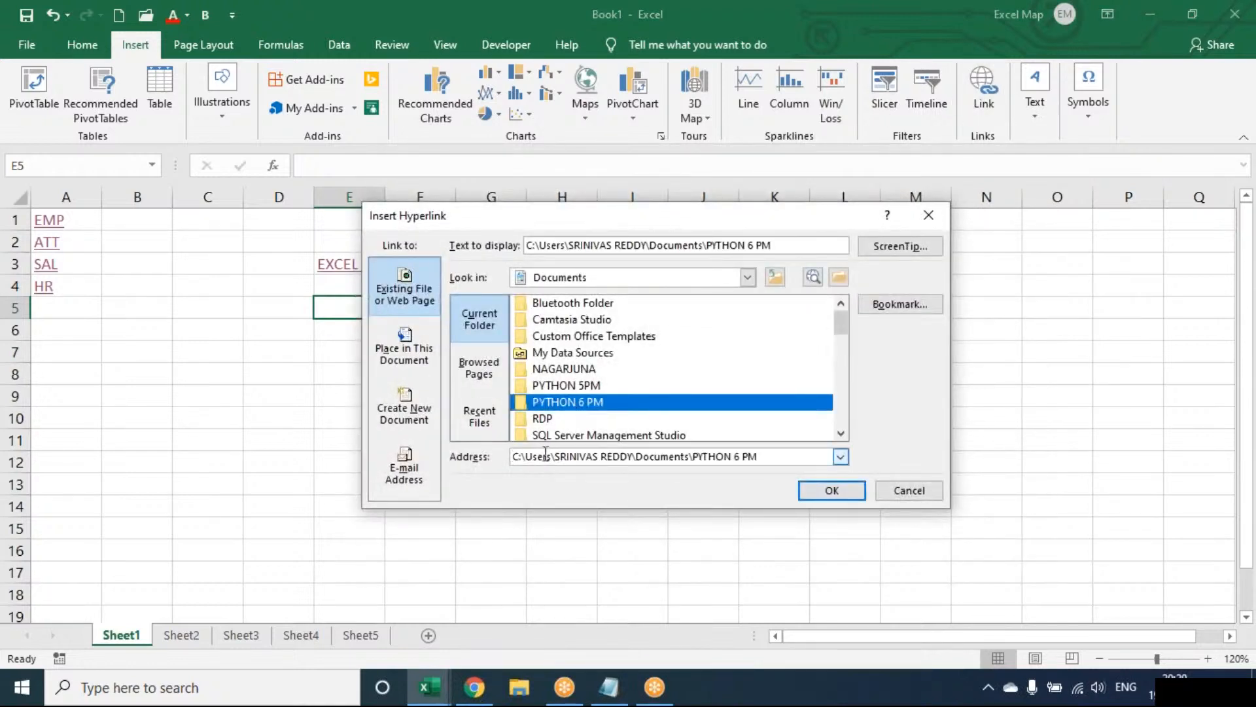
pyautogui.click(832, 491)
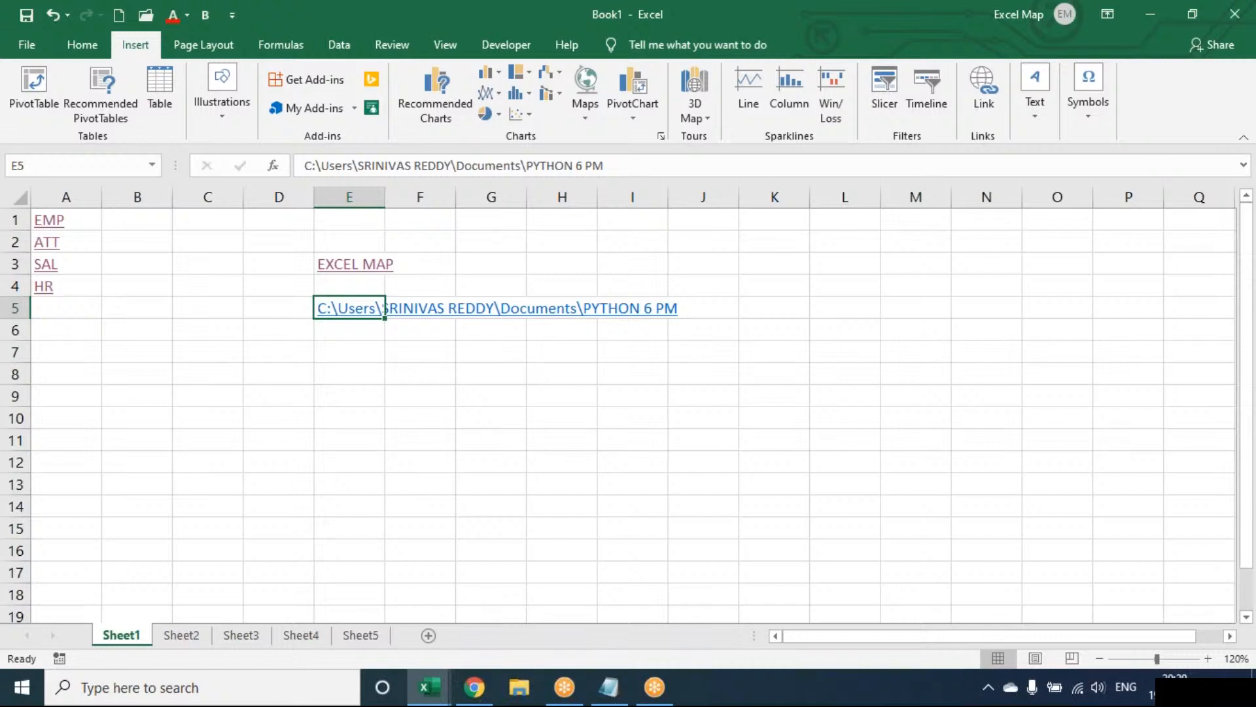
# Test the folder link in cell E5 by allowing the PYTHON 6 PM folder to open, and close the folder window.
pyautogui.click(335, 309)
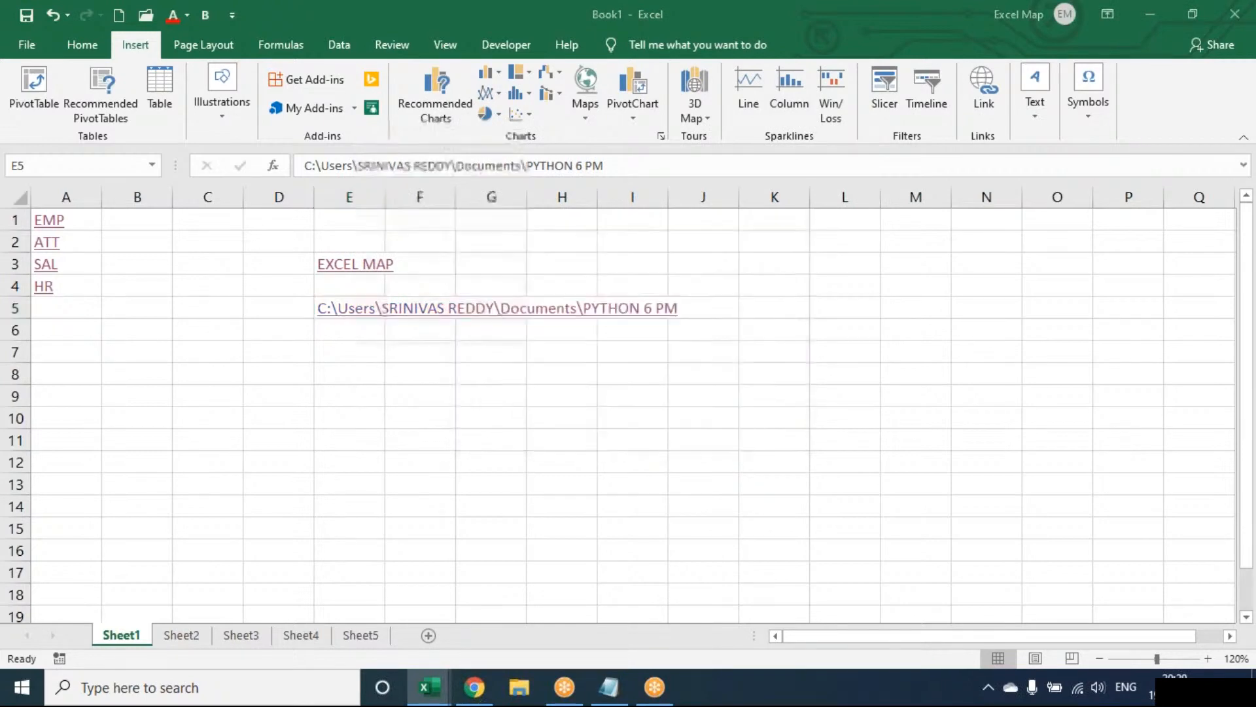
pyautogui.click(654, 426)
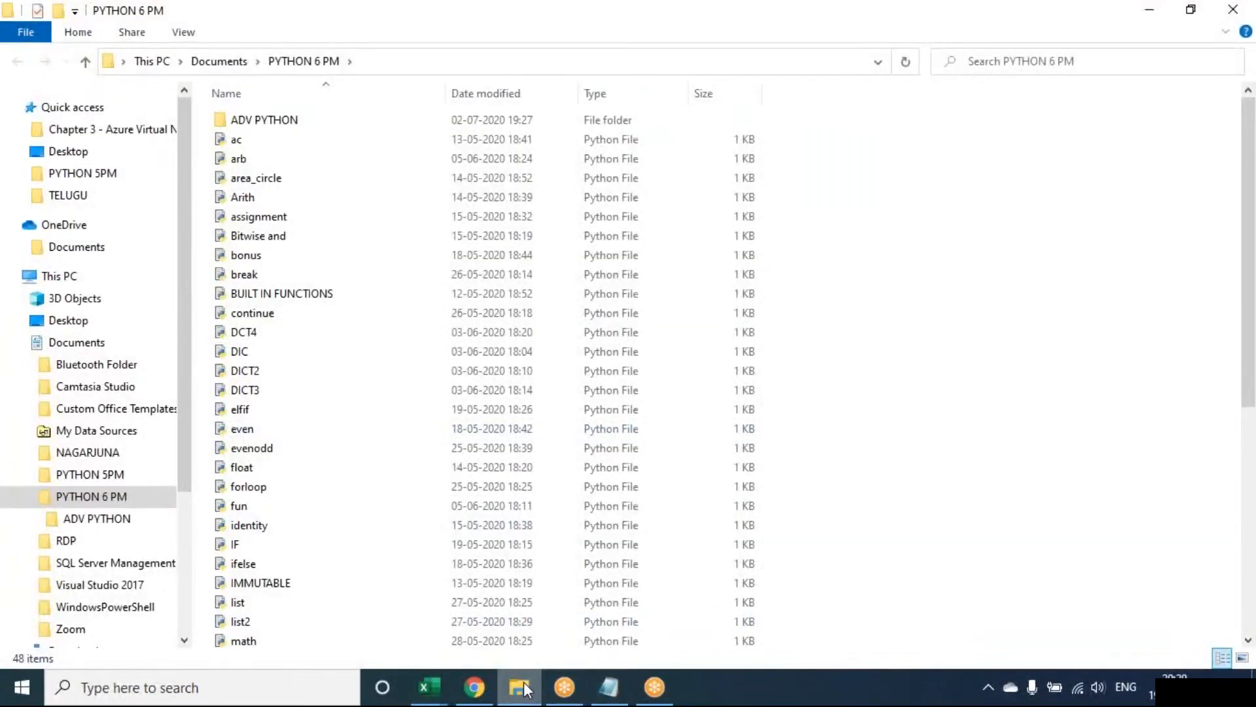
pyautogui.moveTo(519, 687)
pyautogui.click(603, 548)
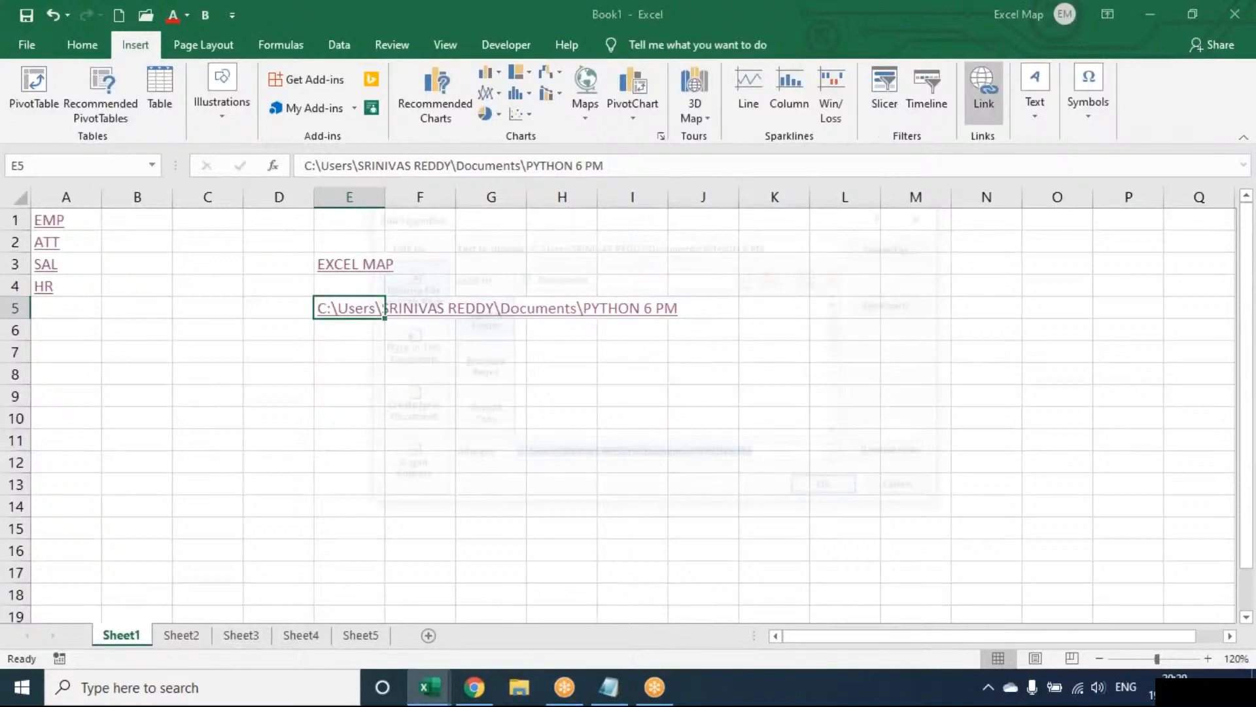
# Edit the hyperlink in cell E5 so that its display text is PYTHON.
pyautogui.click(985, 98)
pyautogui.moveTo(794, 244); pyautogui.dragTo(310, 244)
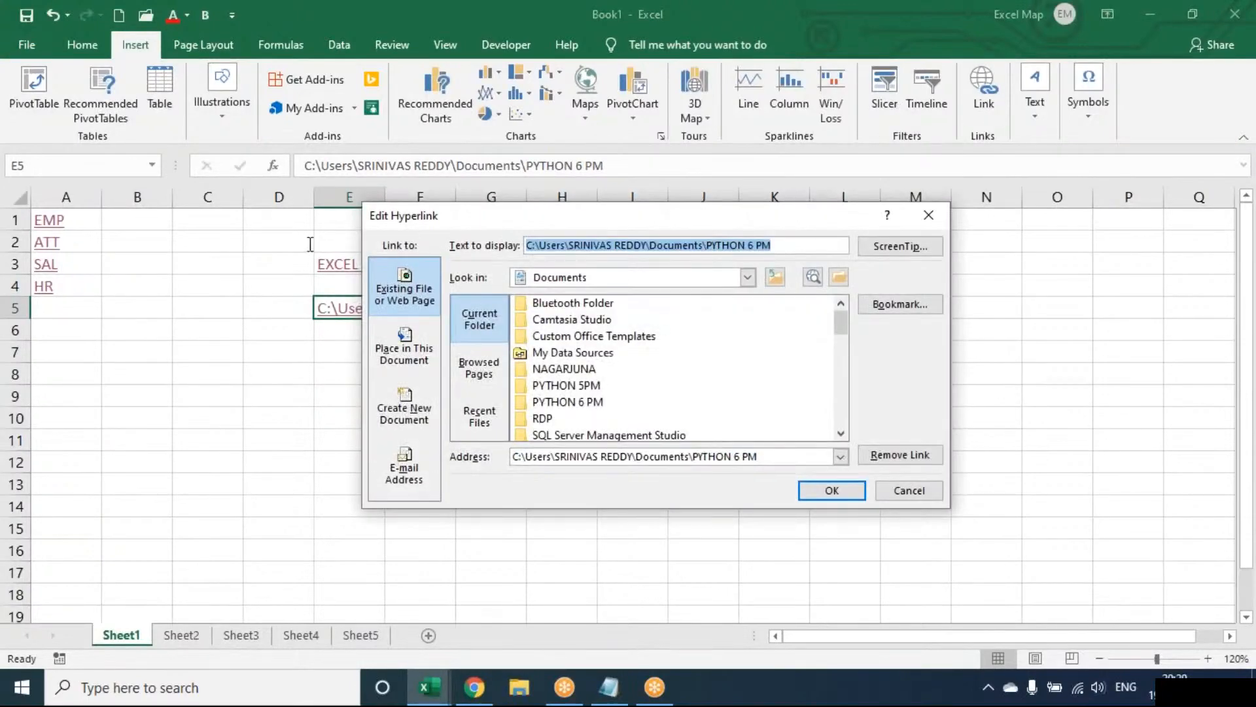
pyautogui.write('PYTHON')
pyautogui.press('Return')
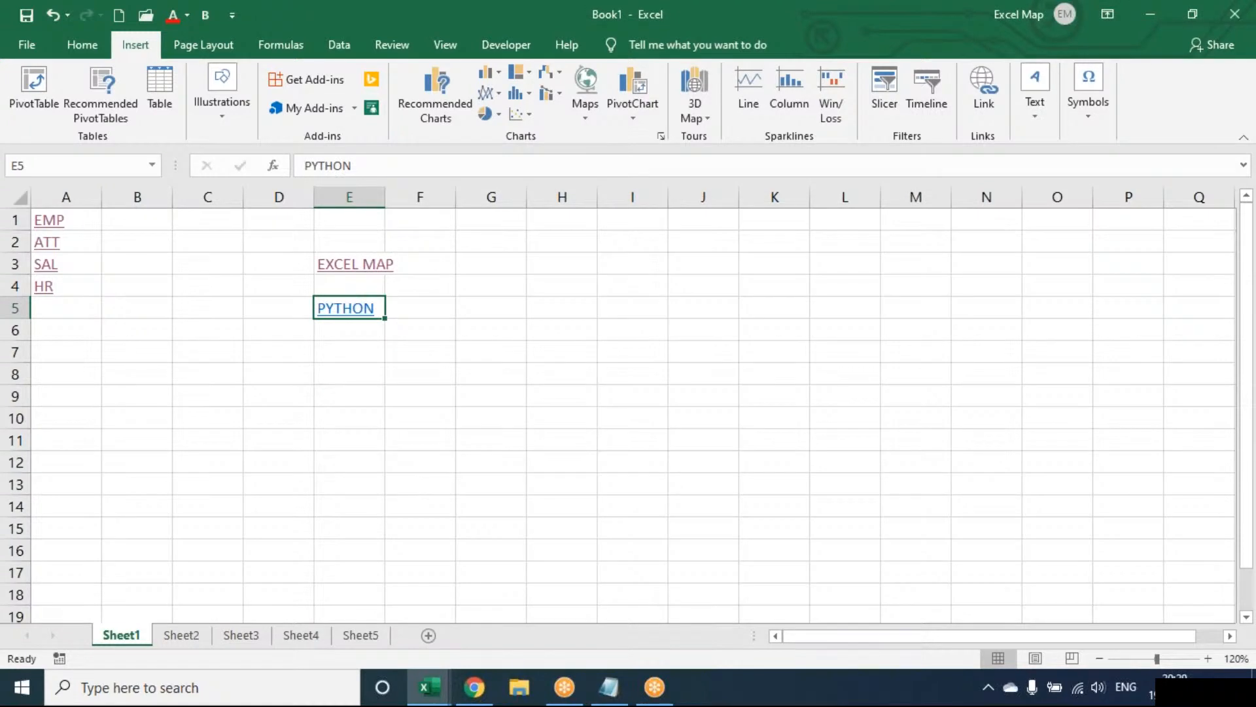
pyautogui.press('Return')
pyautogui.press('Return')
# Start inserting a hyperlink in cell G3 of Sheet1 and move the hyperlink dialog aside.
pyautogui.click(531, 267)
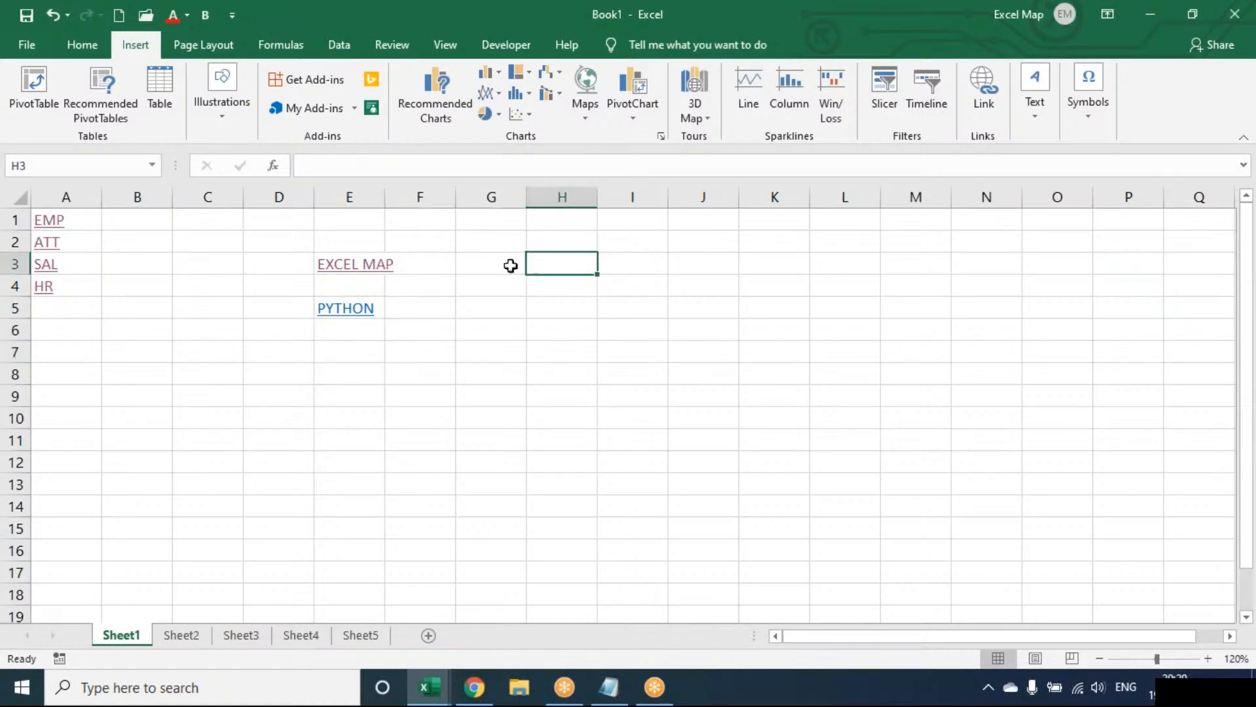
pyautogui.click(511, 266)
pyautogui.click(989, 88)
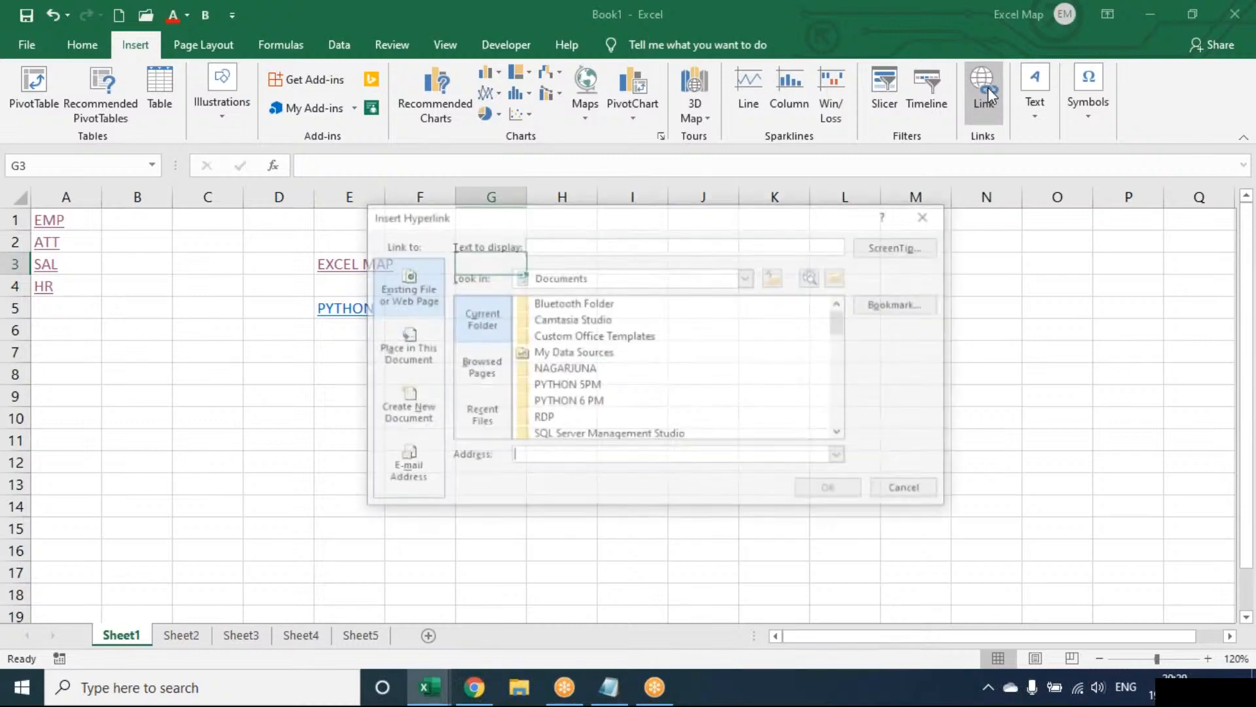
pyautogui.moveTo(619, 226); pyautogui.dragTo(486, 241)
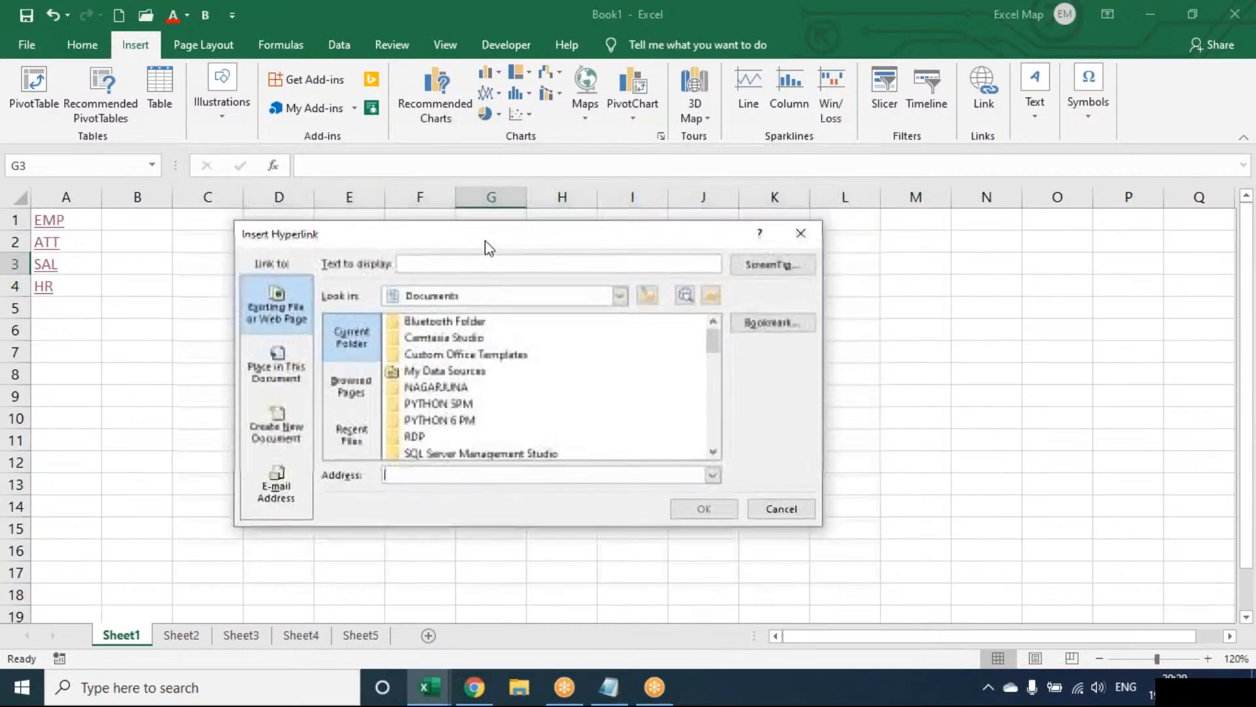
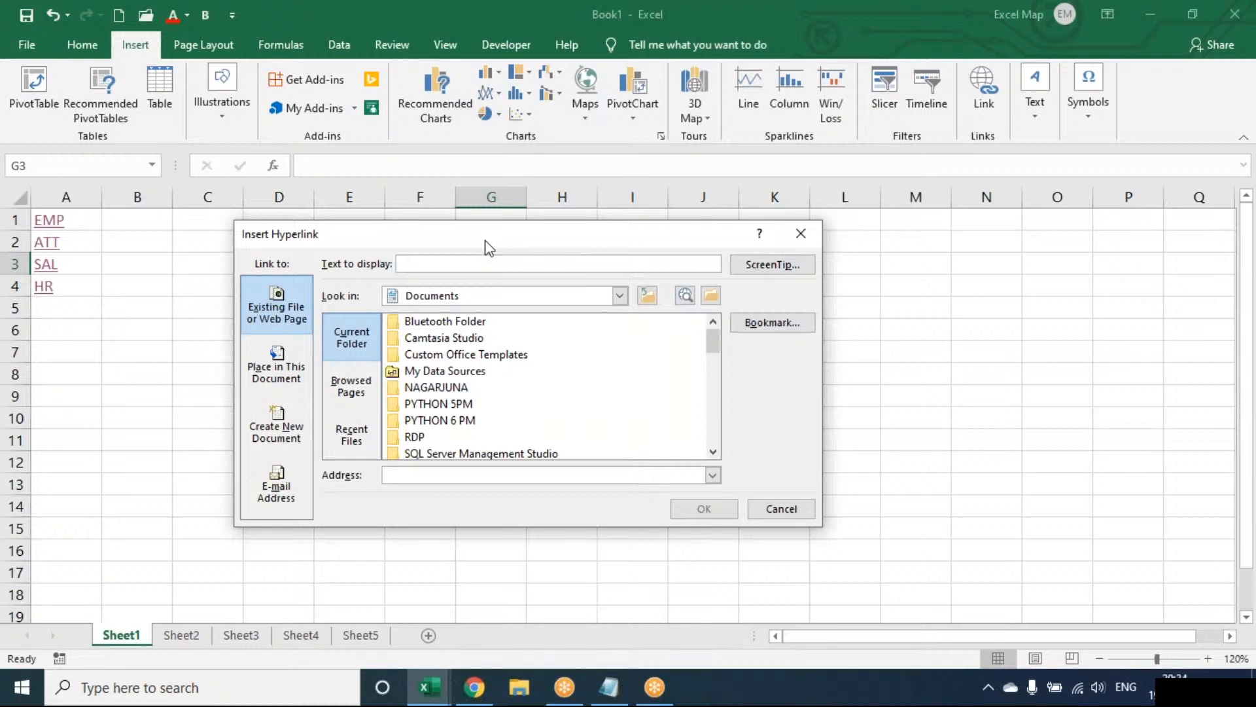
# Cancel the pending hyperlink, switch to Chrome, and search Google for the suggested actor Prabhas.
pyautogui.press('Escape')
pyautogui.moveTo(474, 688)
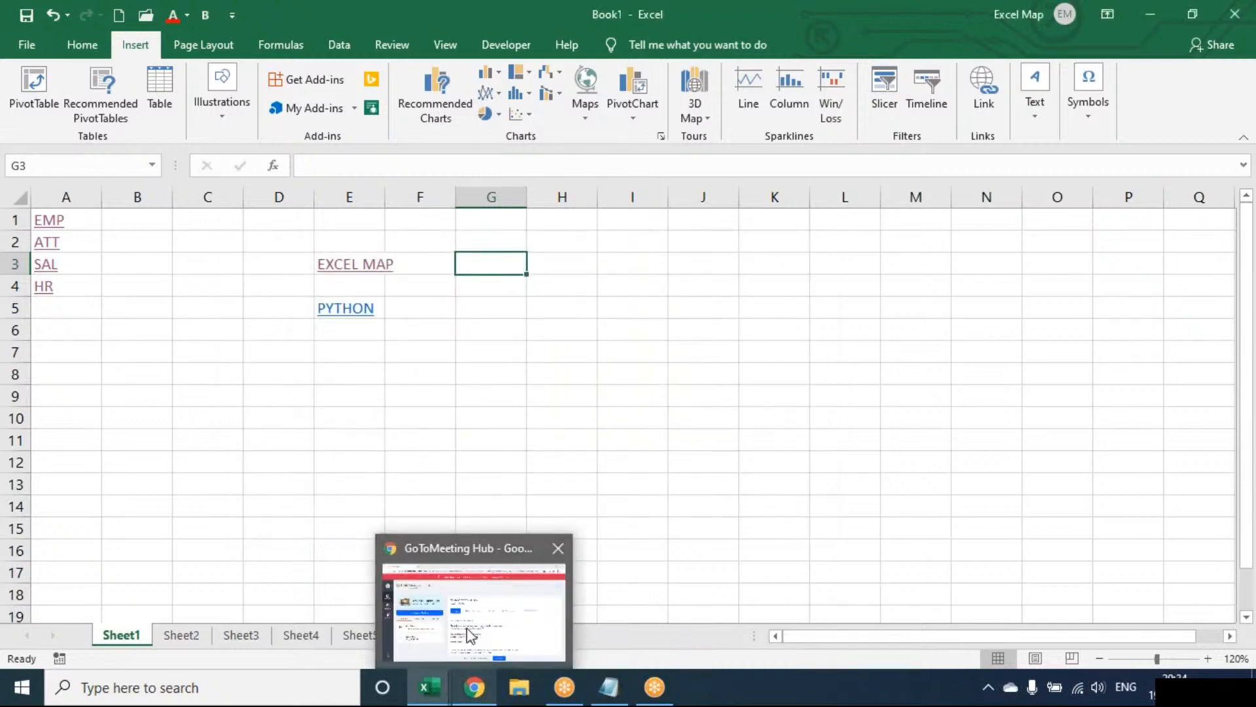
pyautogui.click(468, 632)
pyautogui.click(246, 15)
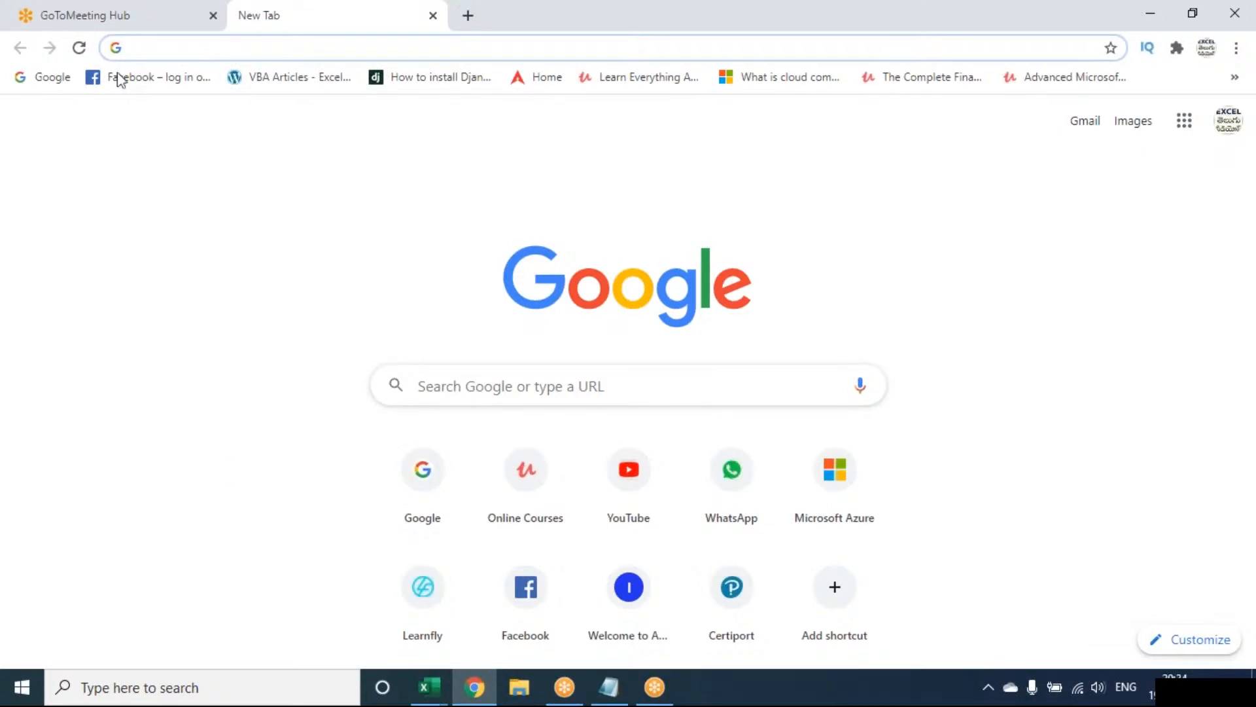
pyautogui.click(46, 78)
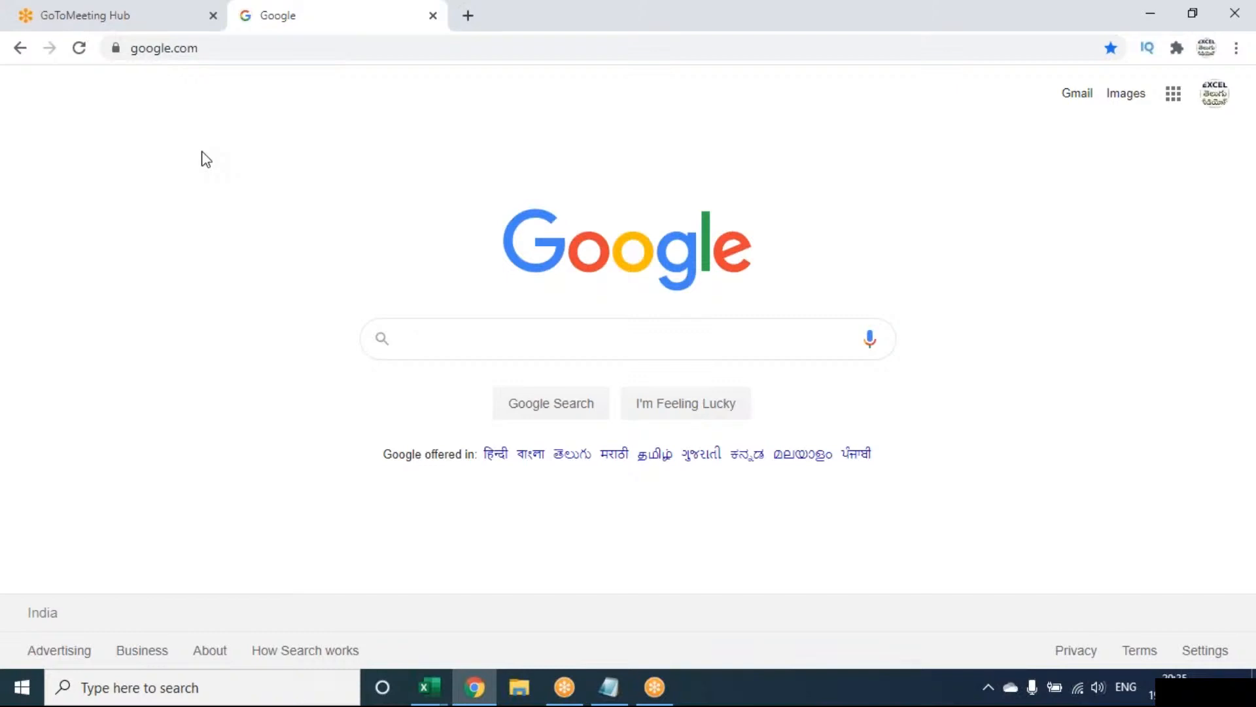
pyautogui.write('PRAB')
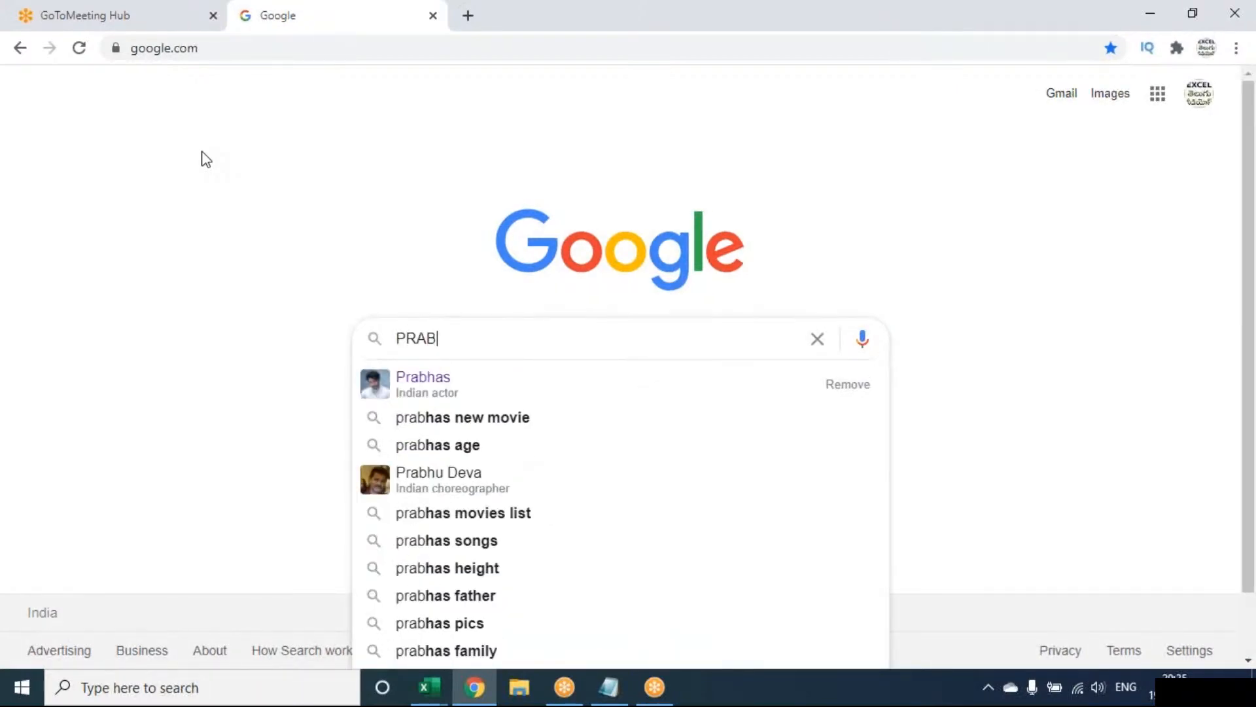
pyautogui.press('Down')
pyautogui.press('Return')
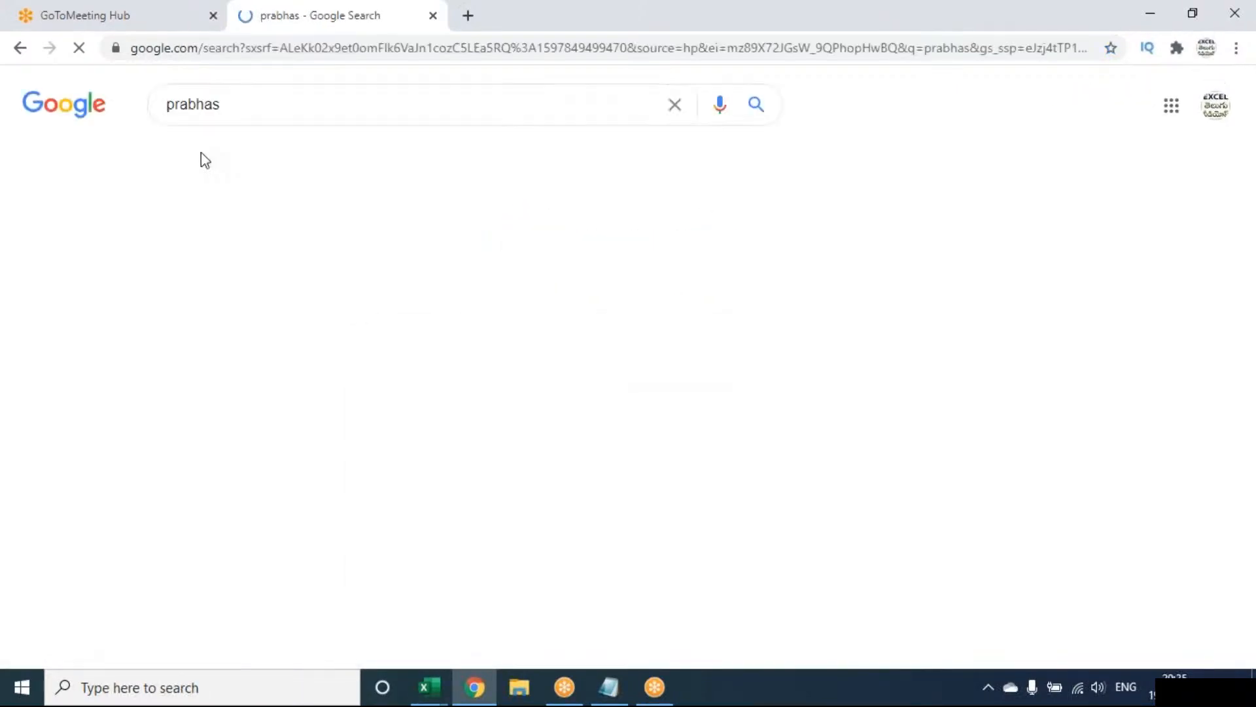
# Open the Prabhas Wikipedia article from the search results and copy its web address.
pyautogui.scroll(-2, 227, 458)
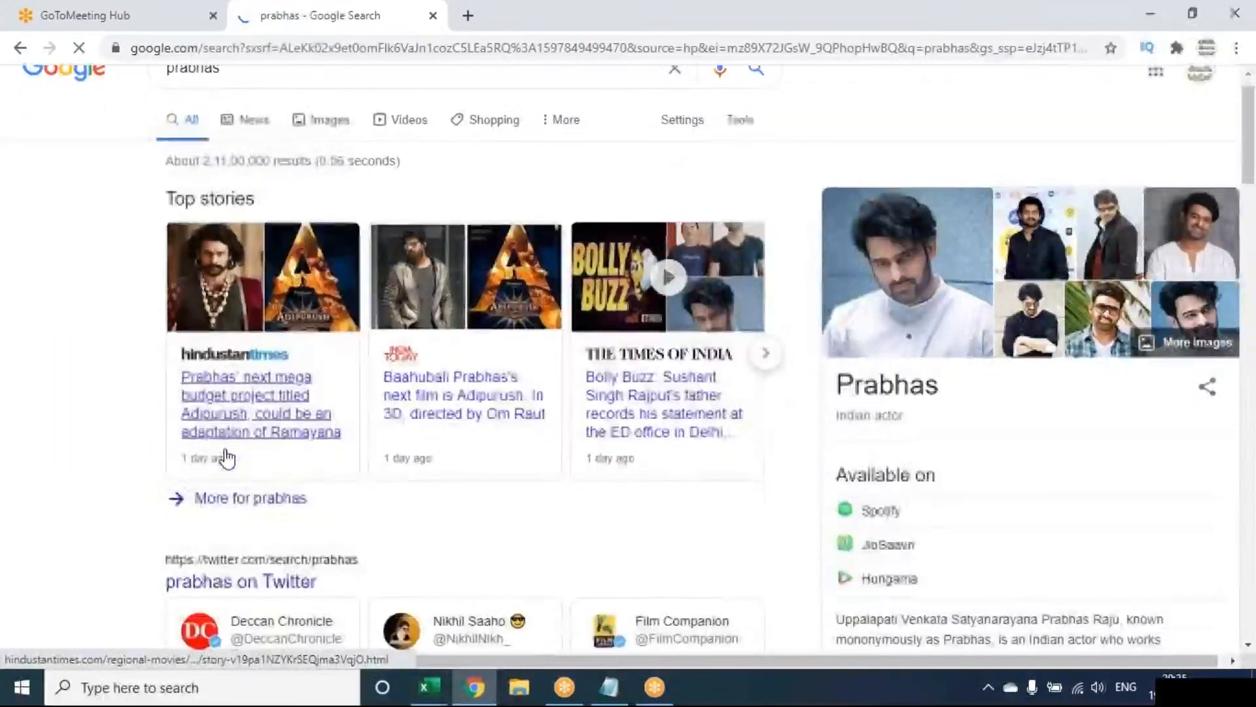
pyautogui.scroll(-6, 227, 458)
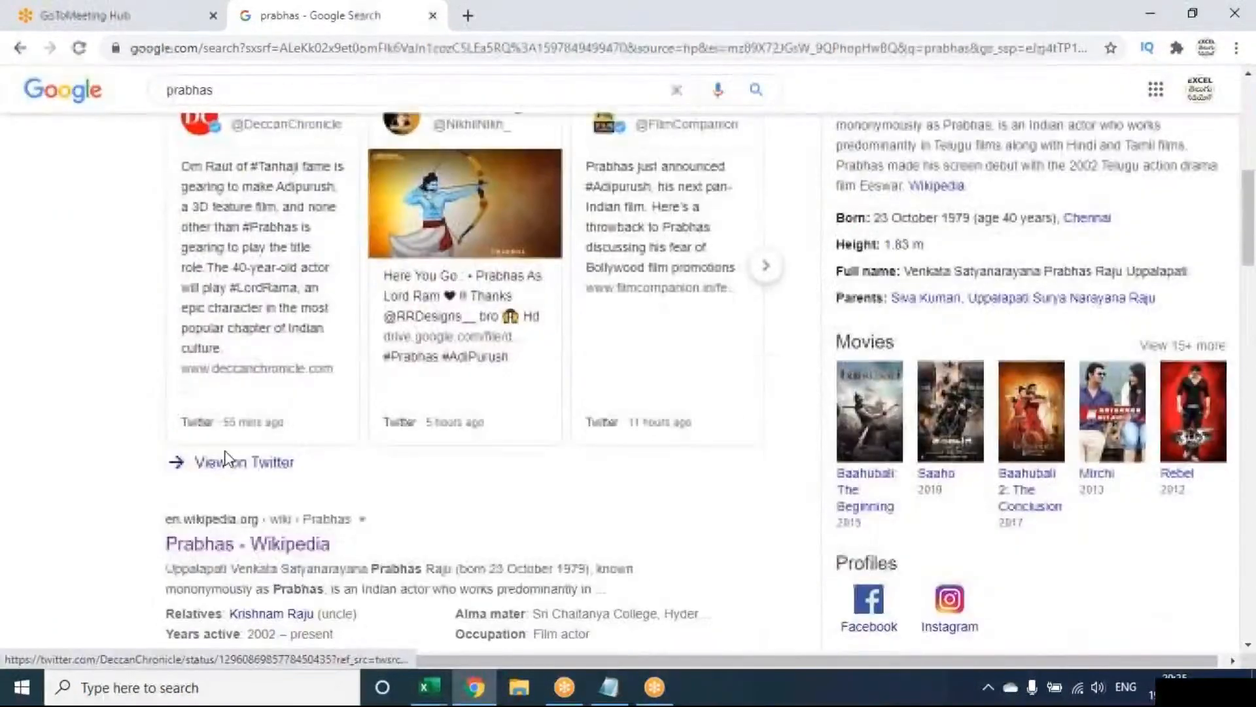
pyautogui.click(209, 553)
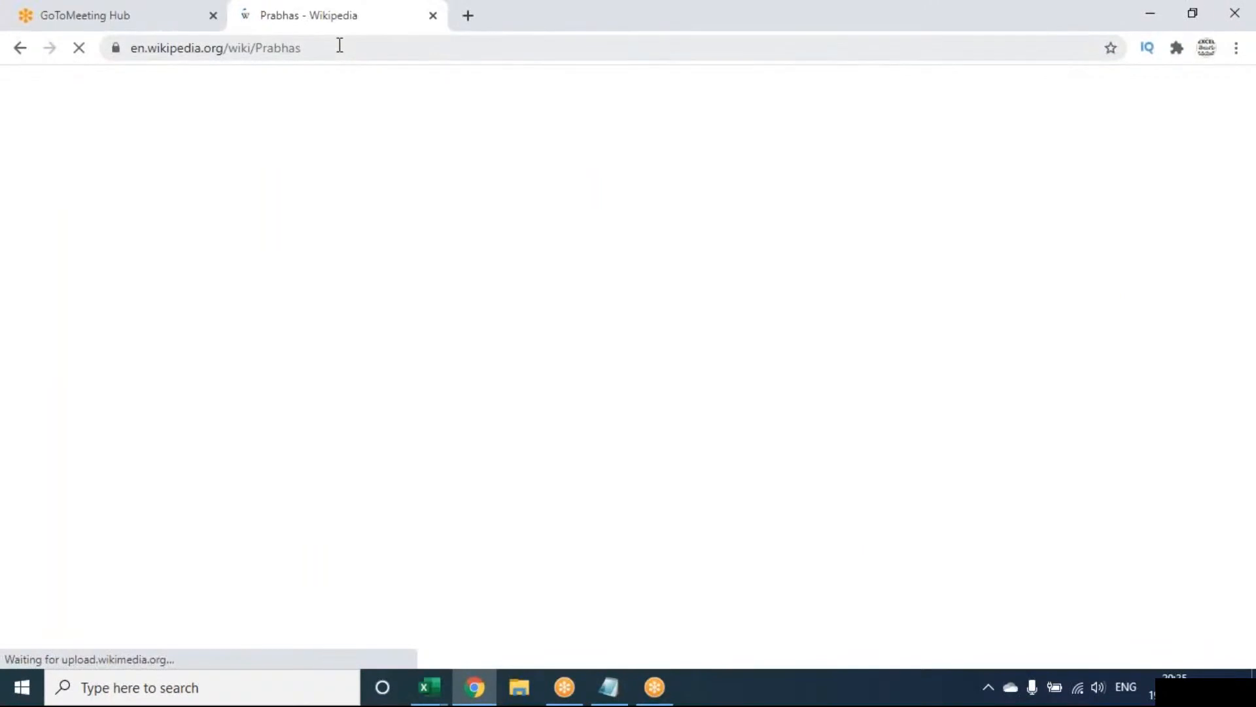
pyautogui.click(340, 45)
pyautogui.hotkey('ctrl', 'c')
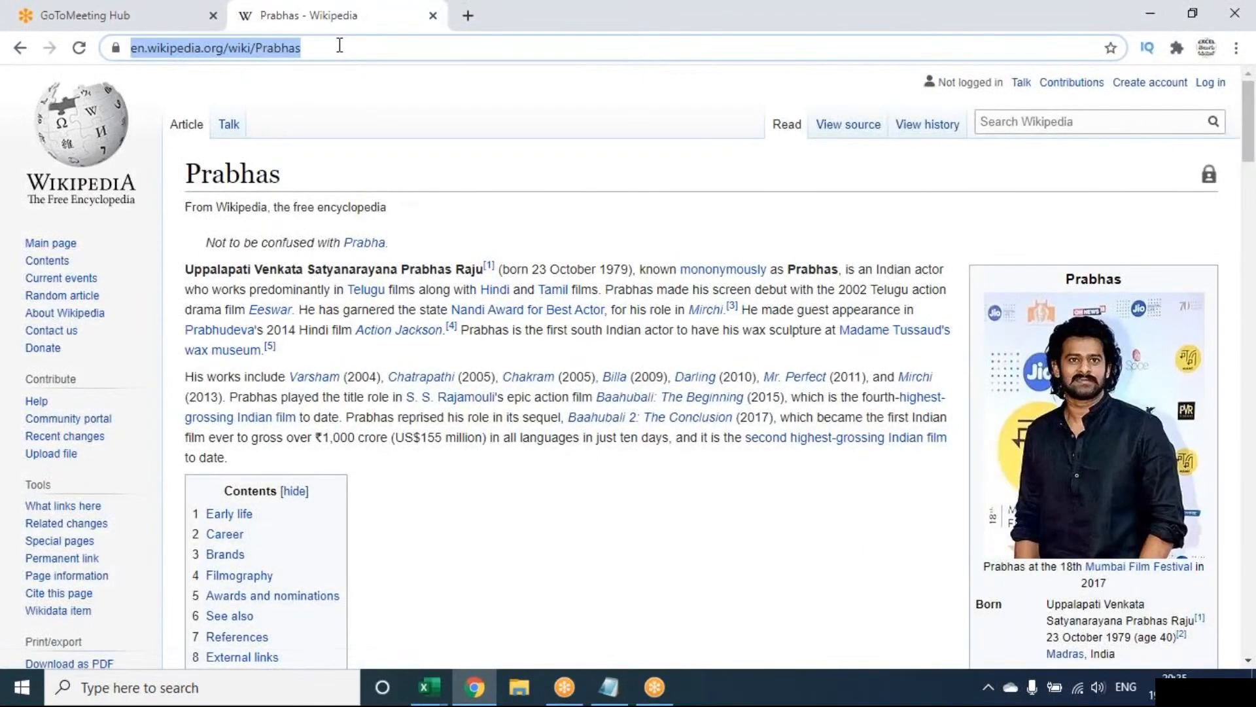
# Switch back to Excel and start a hyperlink in cell G9 with the display text PRABASH FILMOGRAPHY.
pyautogui.click(465, 697)
pyautogui.click(458, 398)
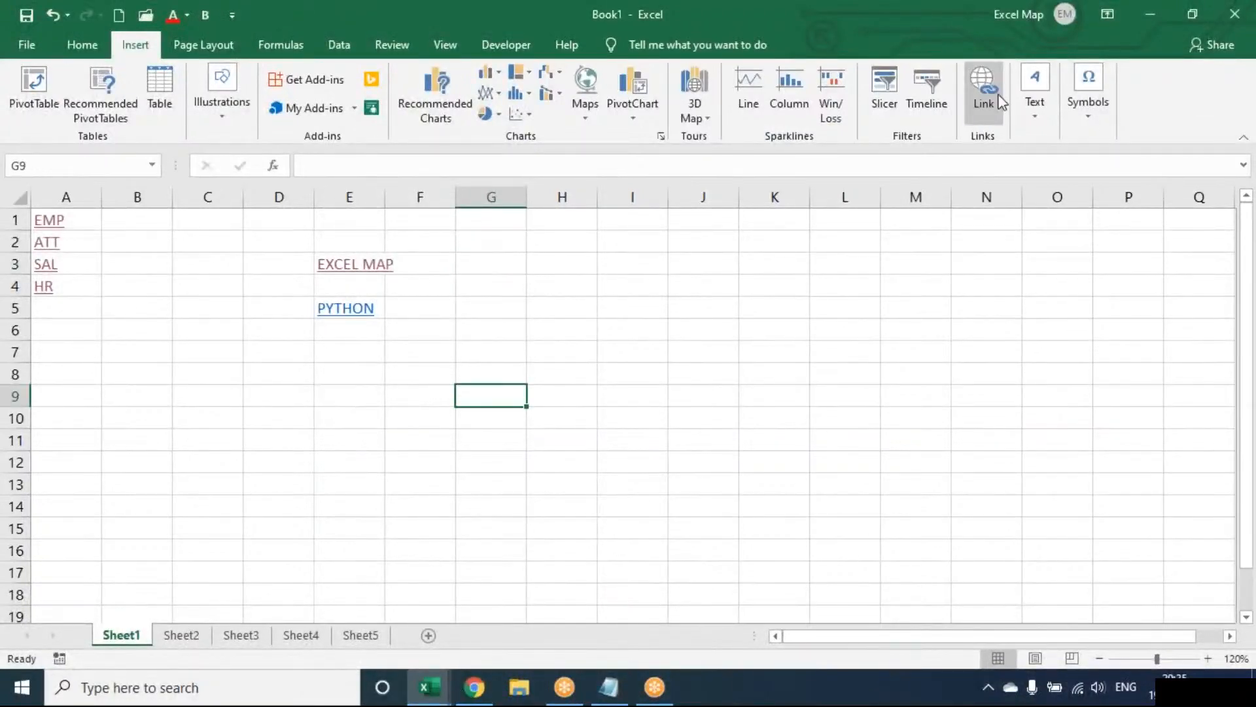
pyautogui.click(1000, 102)
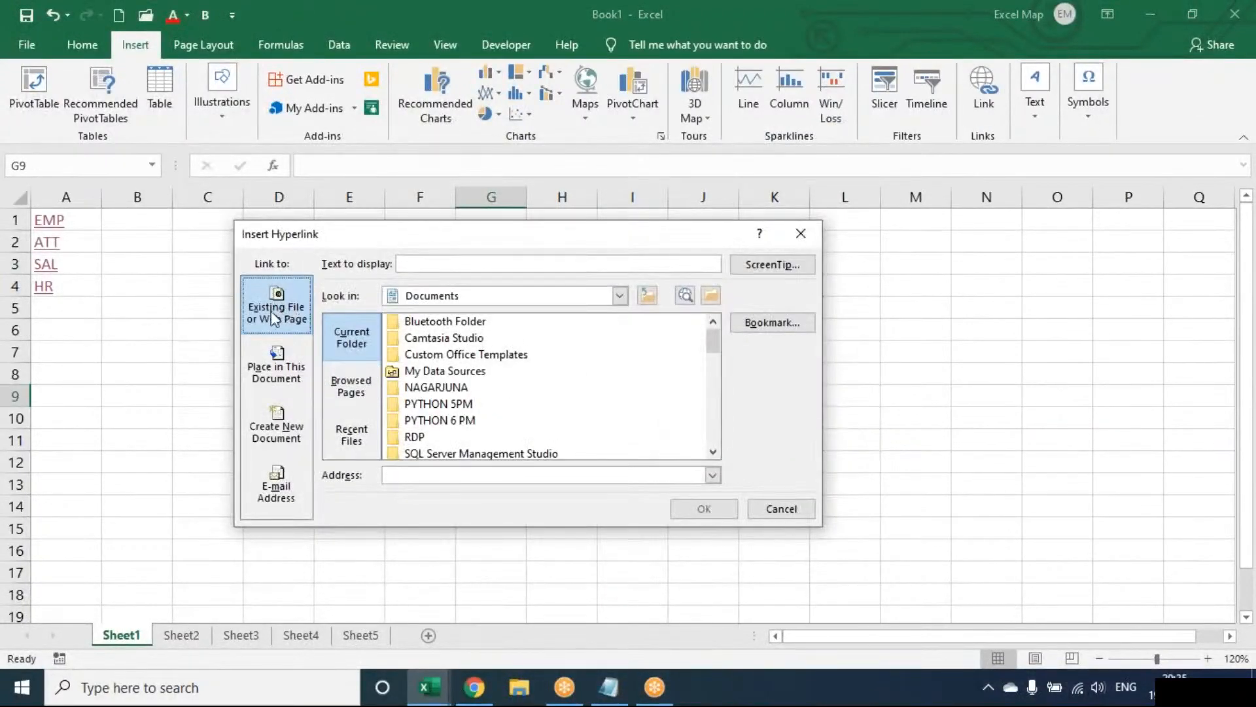
pyautogui.click(428, 262)
pyautogui.write('PRABASH FI')
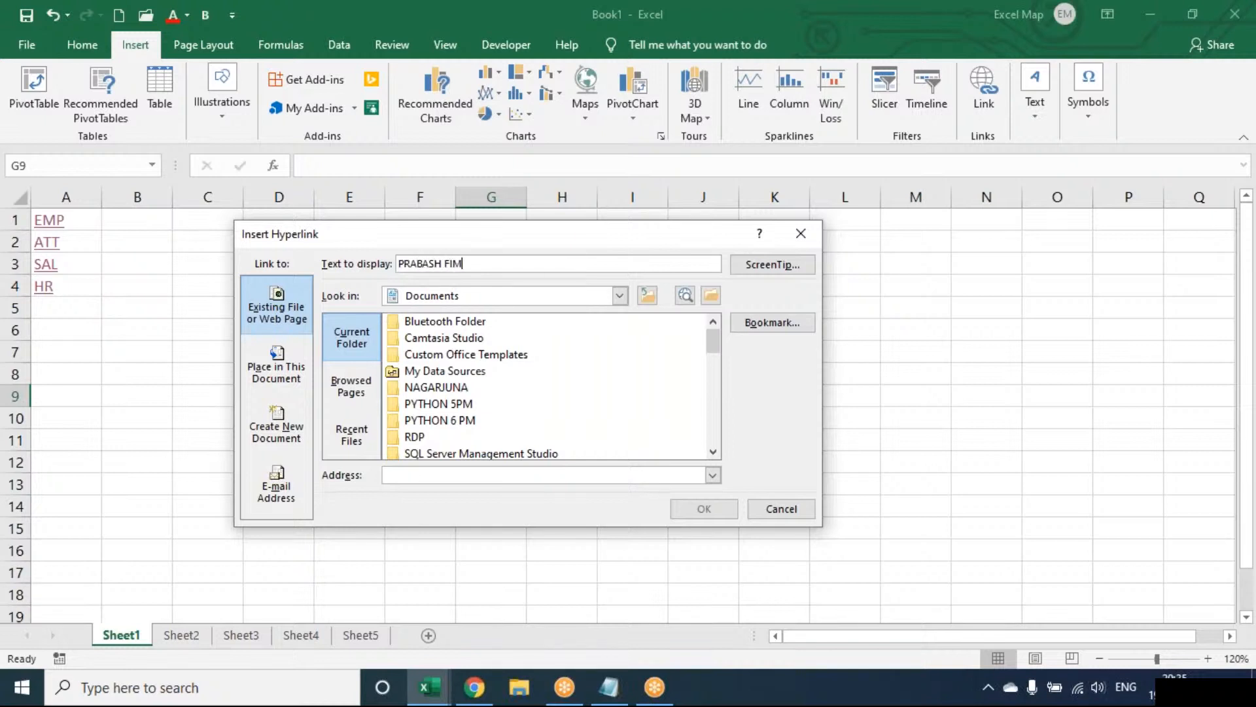
pyautogui.write('LO')
pyautogui.press('BackSpace')
pyautogui.write('MOGRAPHY')
pyautogui.click(400, 476)
pyautogui.hotkey('ctrl', 'v')
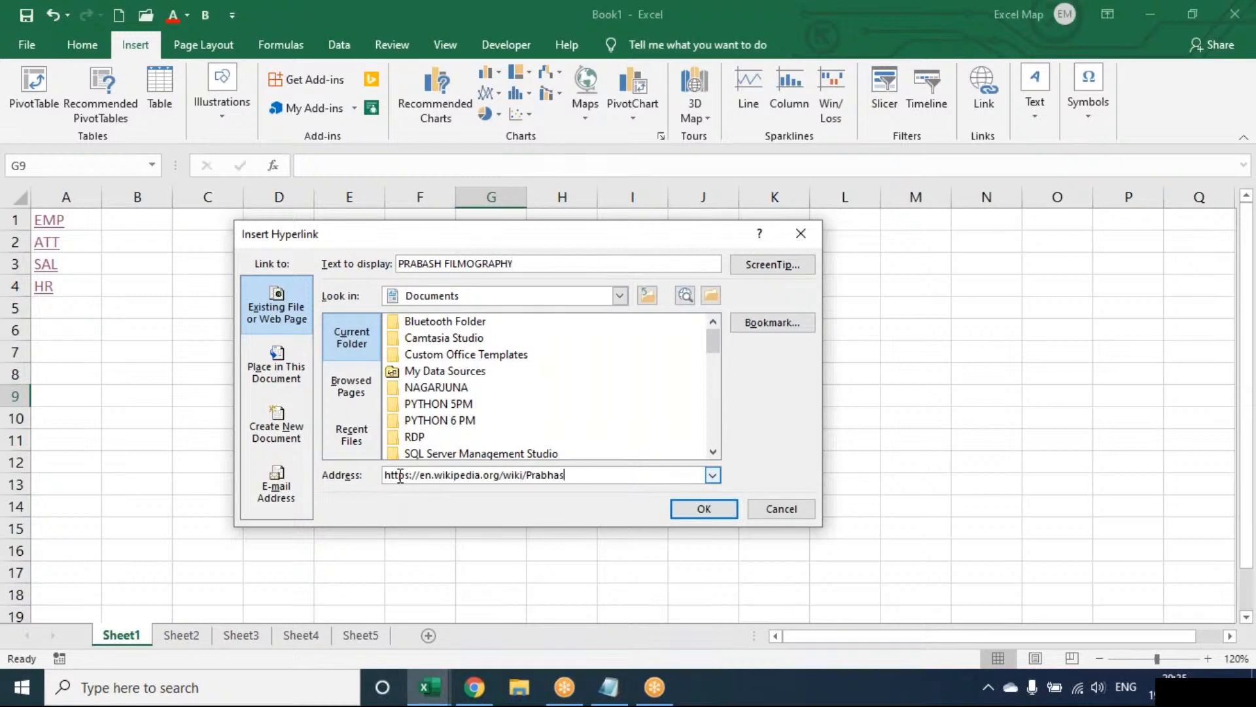
pyautogui.click(678, 511)
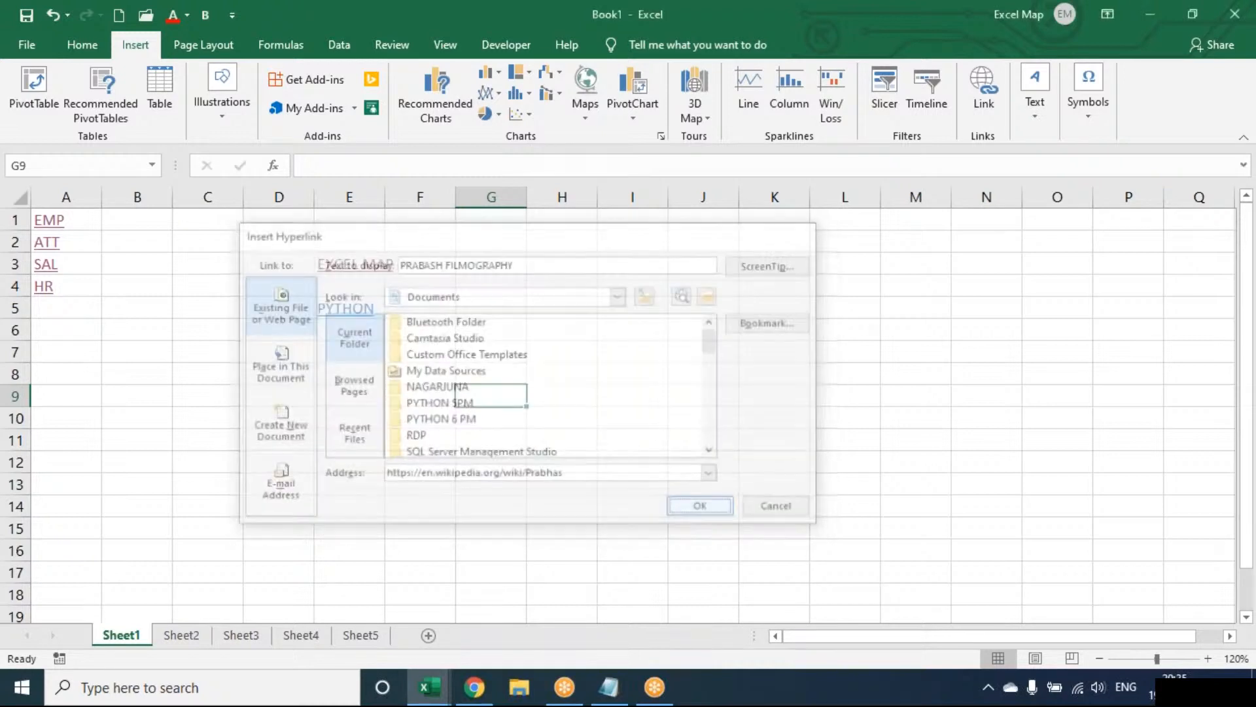
pyautogui.click(562, 462)
pyautogui.click(561, 484)
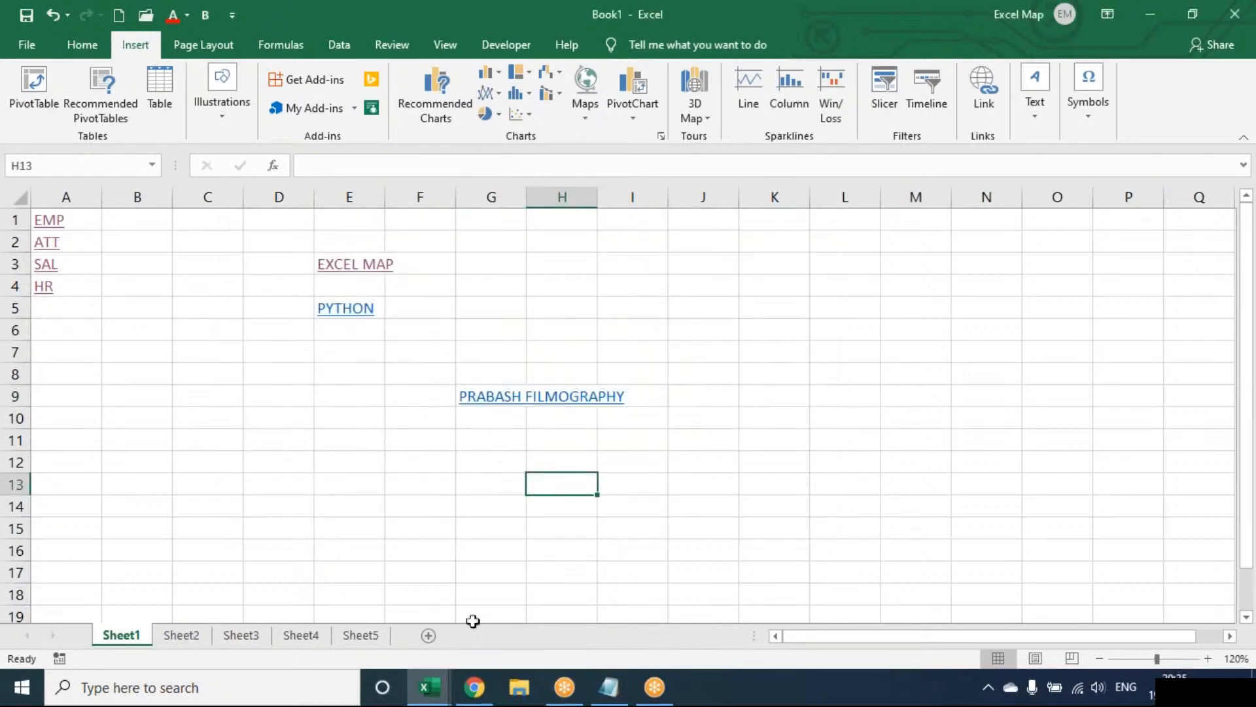
# Test the PRABASH FILMOGRAPHY link in cell G9 while Chrome is already open.
pyautogui.click(474, 687)
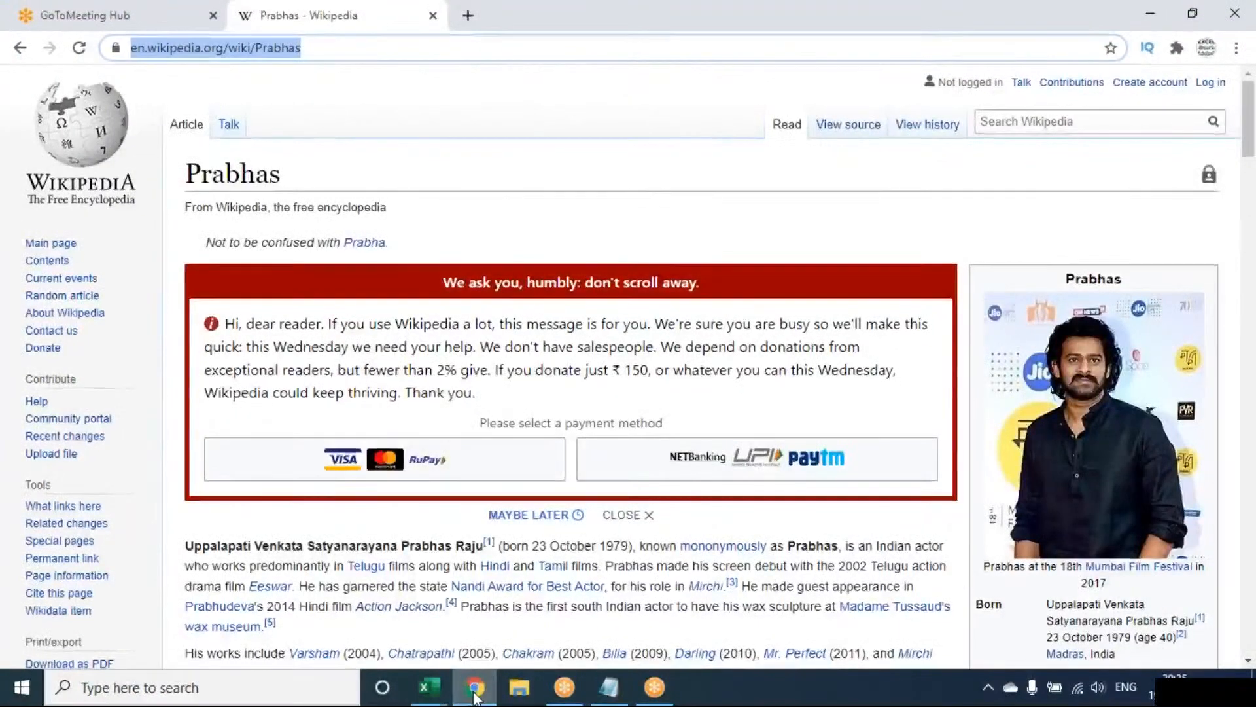
pyautogui.click(428, 688)
pyautogui.click(500, 410)
pyautogui.press('Up')
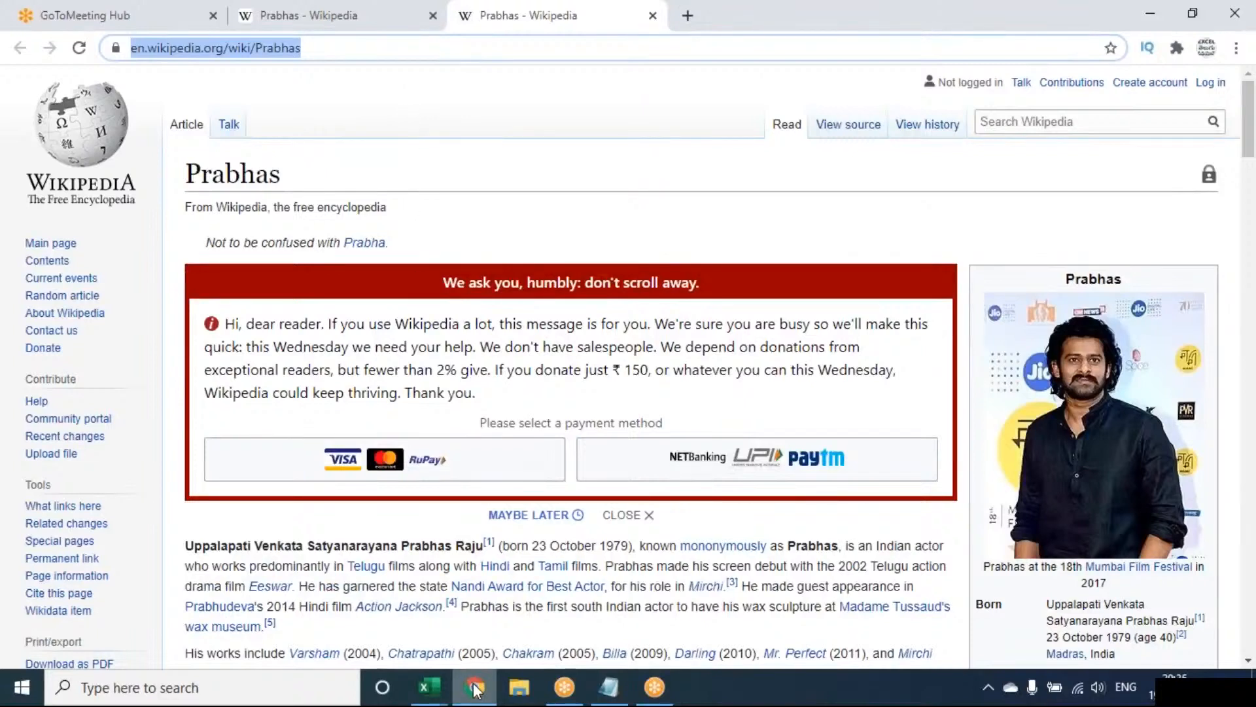
# Close the Chrome window, test the web link in cell G9 again, and return to the workbook.
pyautogui.moveTo(476, 690)
pyautogui.click(557, 554)
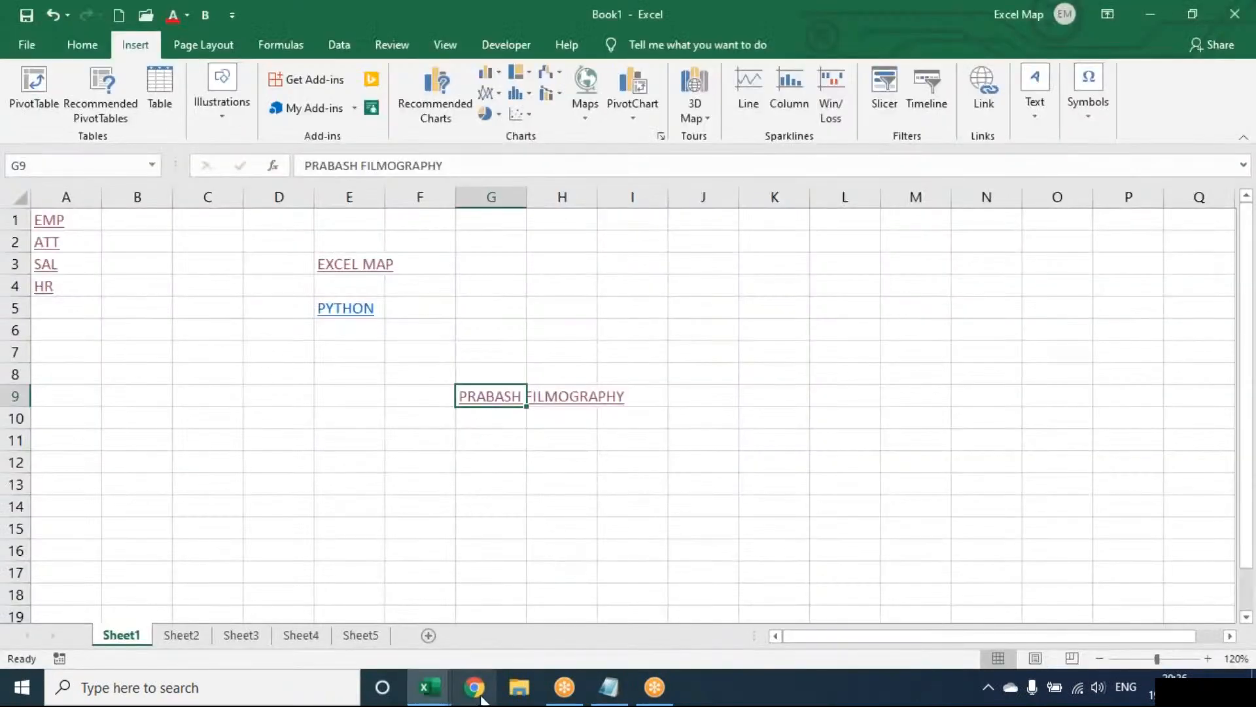
pyautogui.click(495, 407)
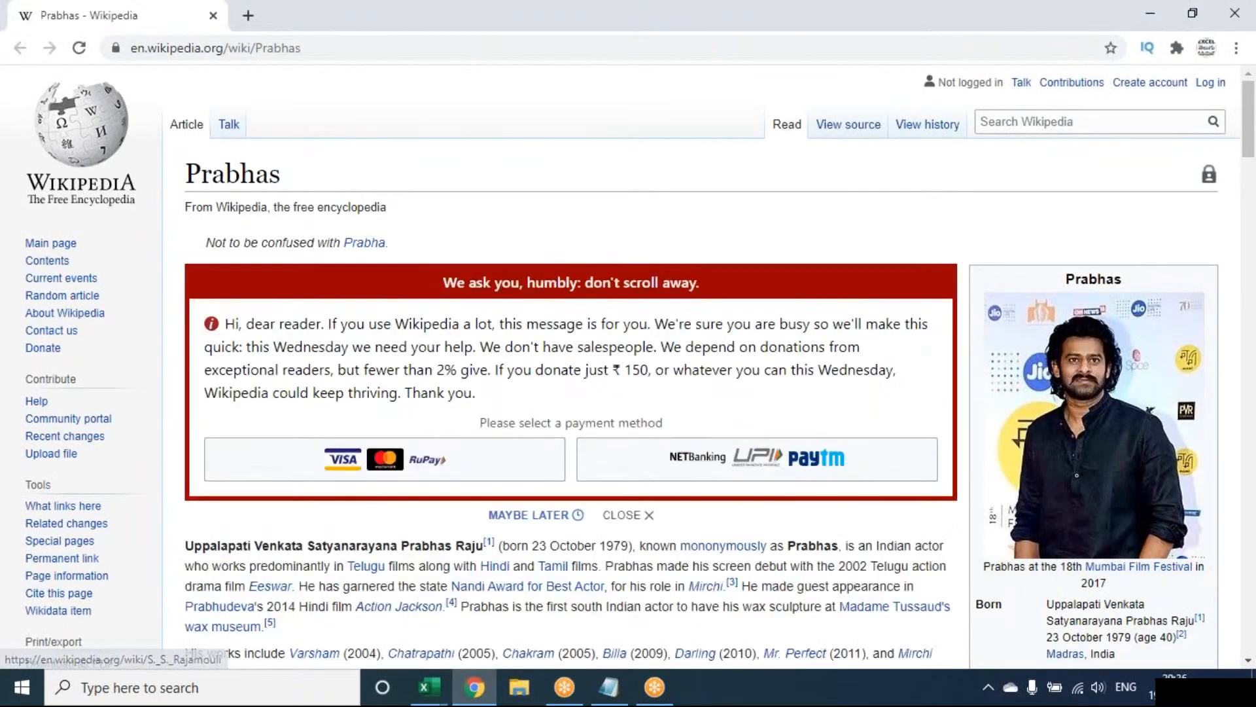
pyautogui.click(475, 687)
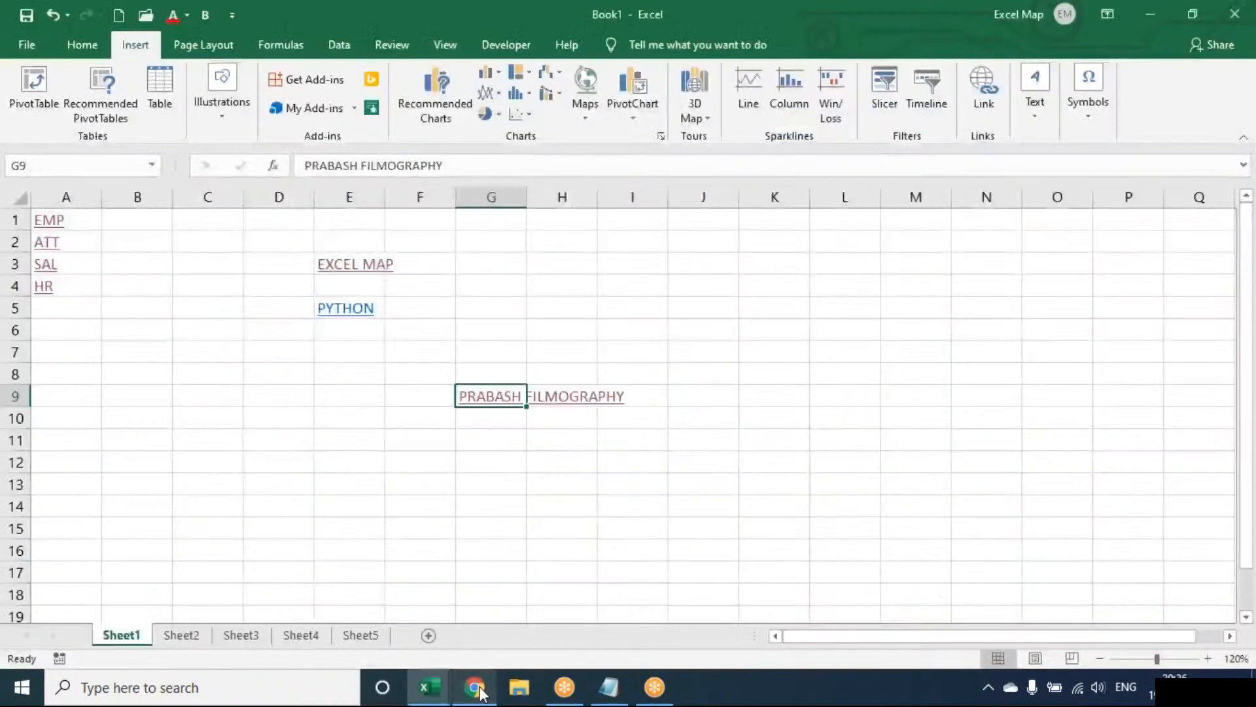
pyautogui.click(500, 282)
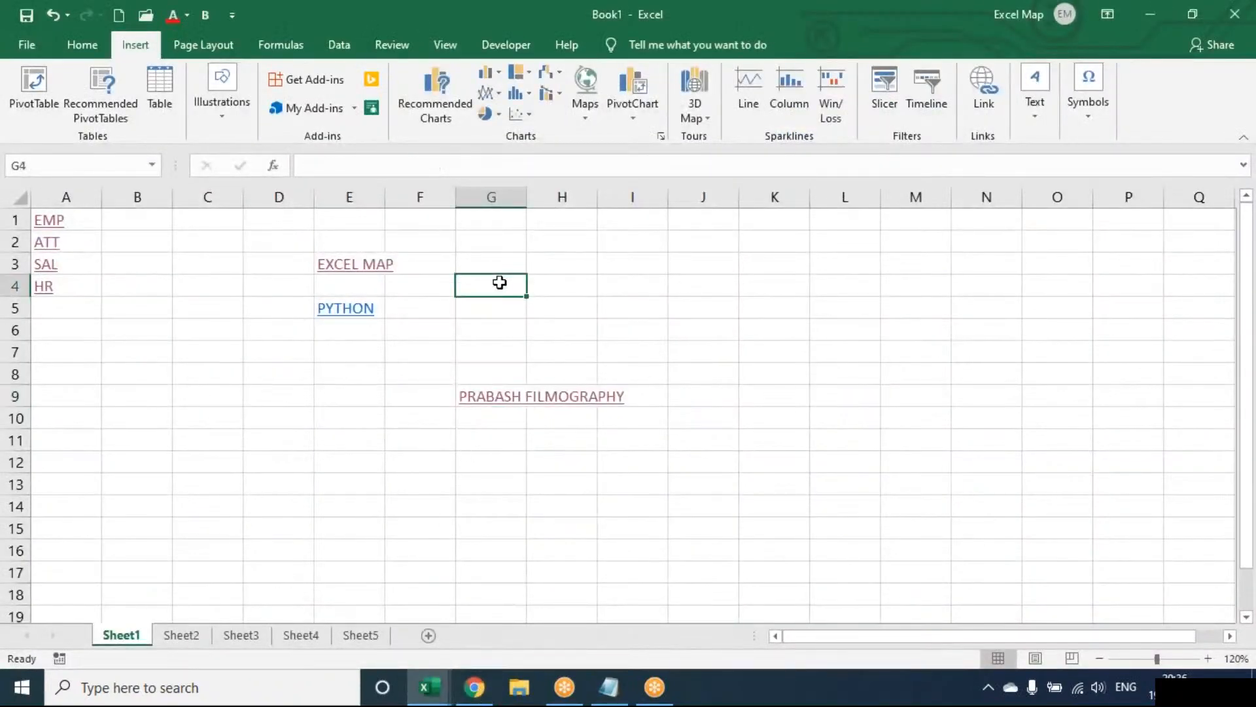
pyautogui.write('=HYPERLINK(')
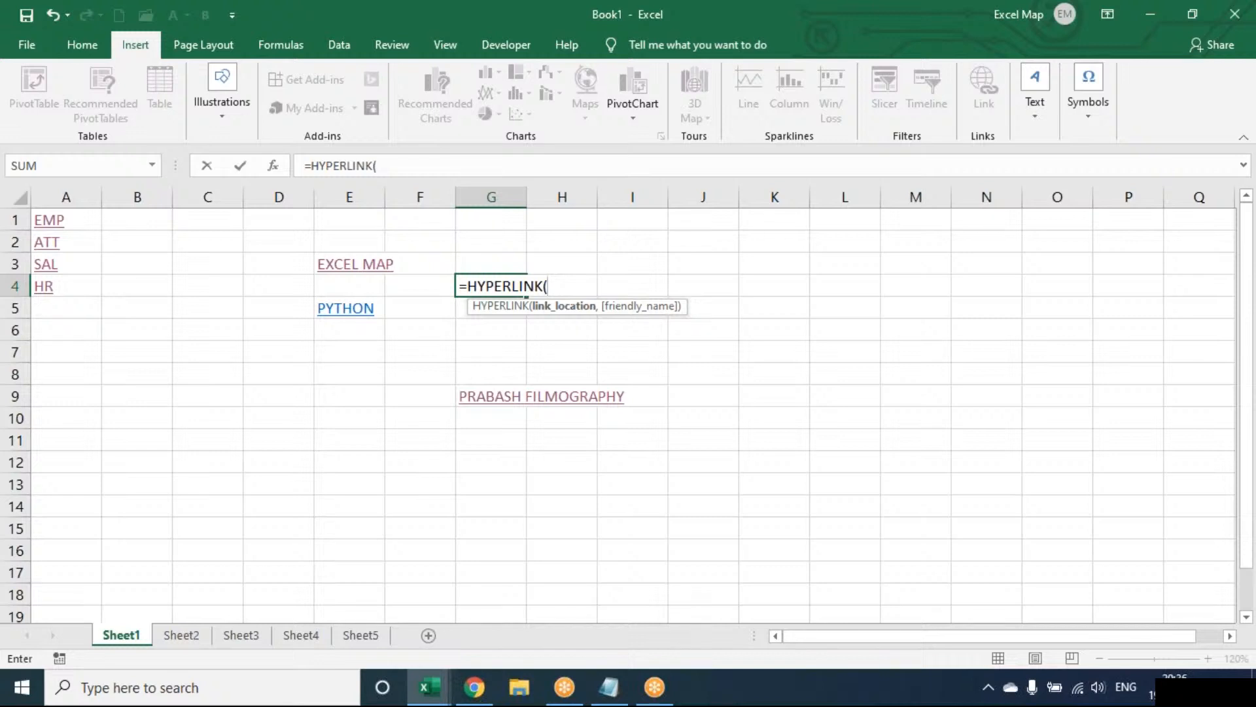
pyautogui.press('Escape')
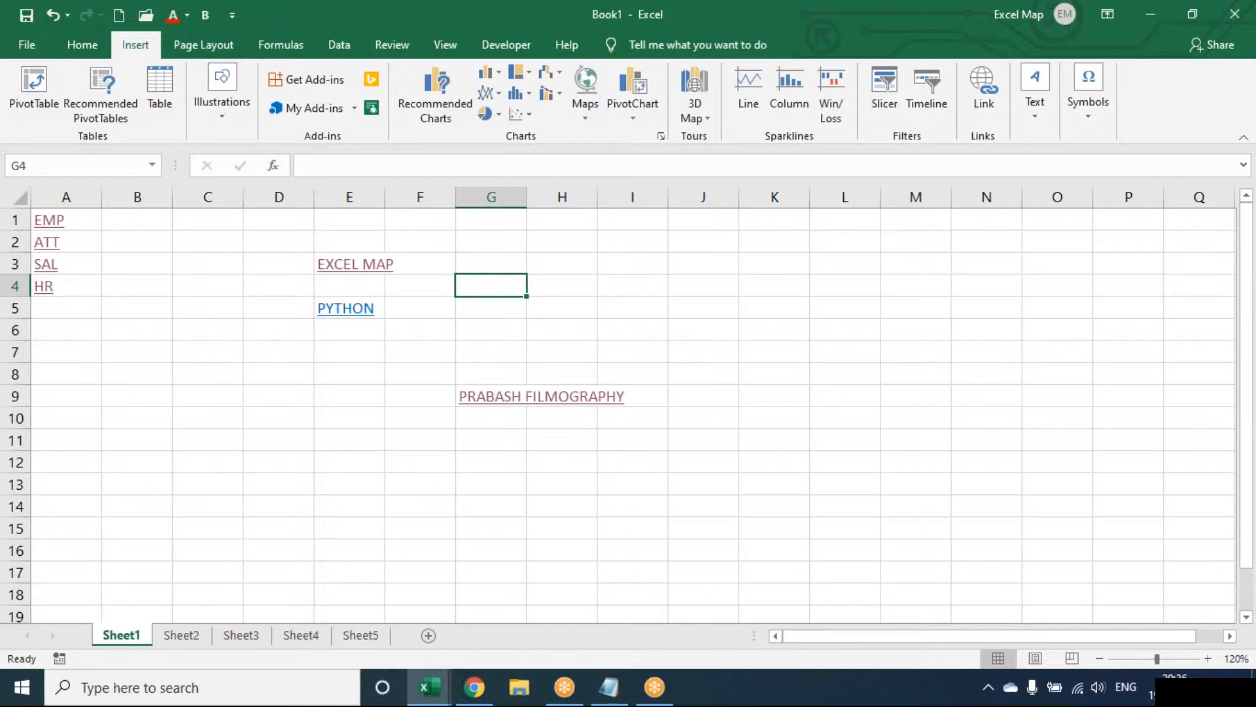
pyautogui.click(994, 99)
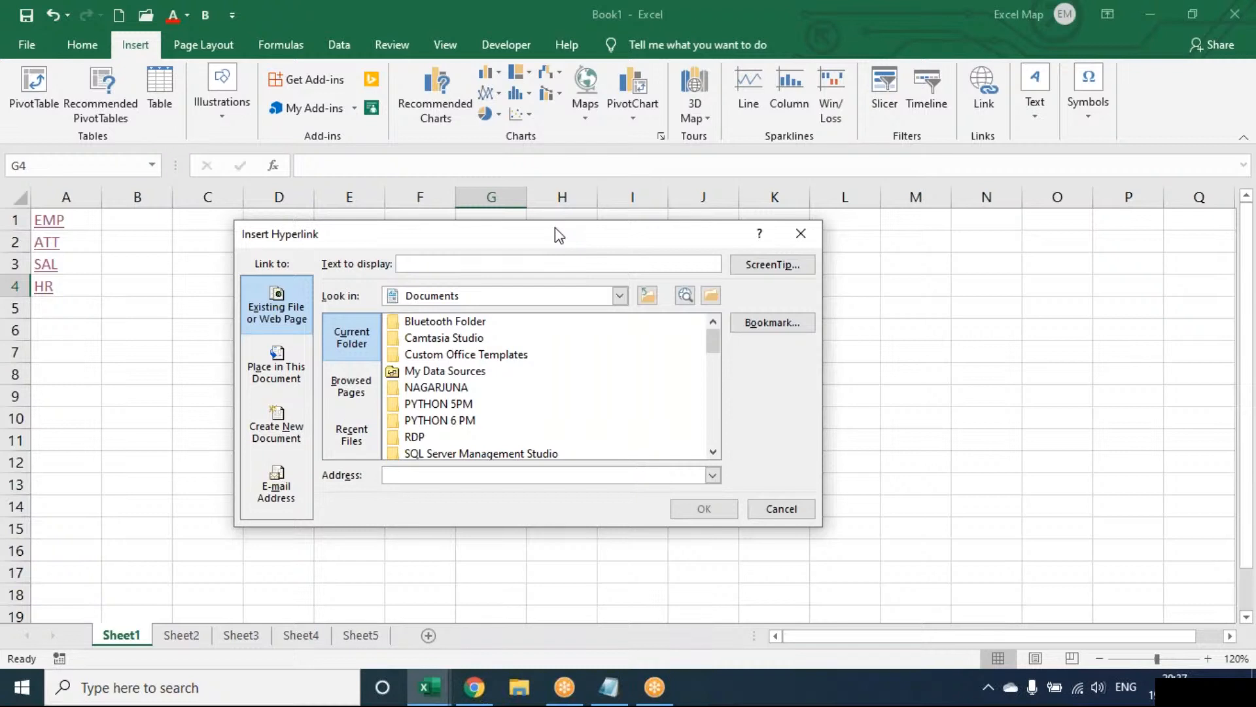
pyautogui.press('Escape')
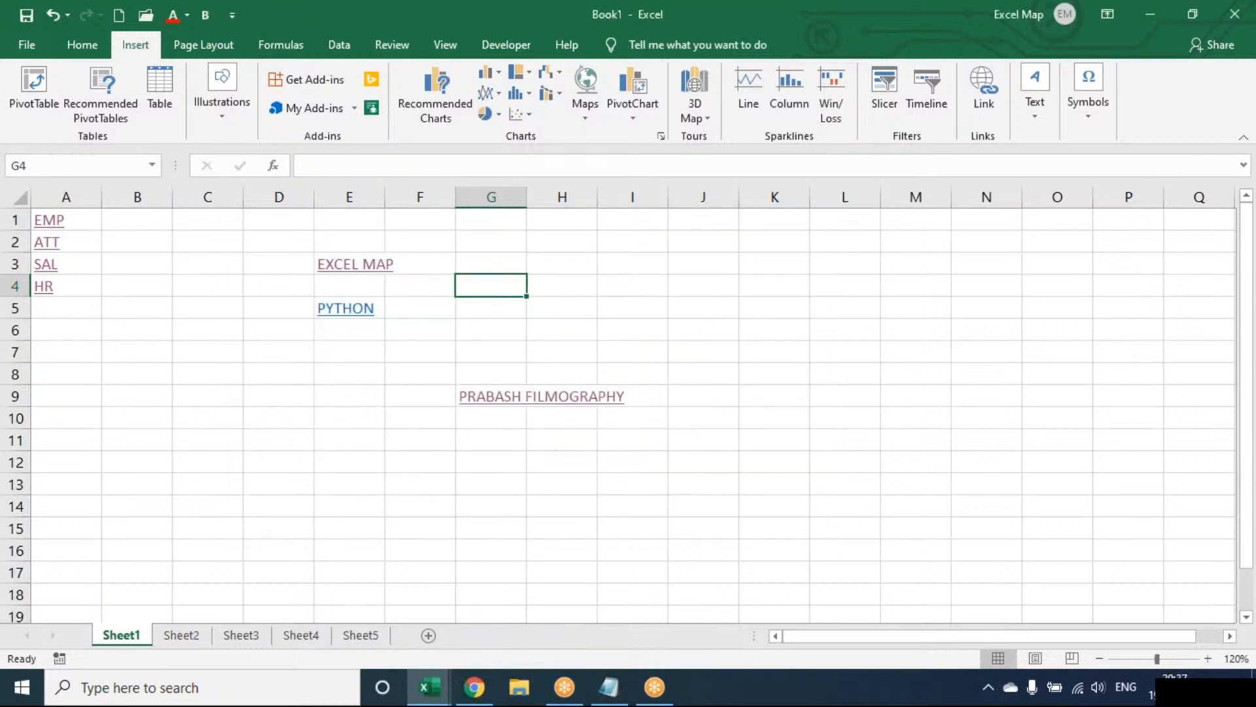
# Clear everything, including the folder and web hyperlinks, from the range D2:J13 on Sheet1.
pyautogui.moveTo(281, 237); pyautogui.dragTo(710, 477)
pyautogui.hotkey('alt', 'e')
pyautogui.press('a')
pyautogui.press('a')
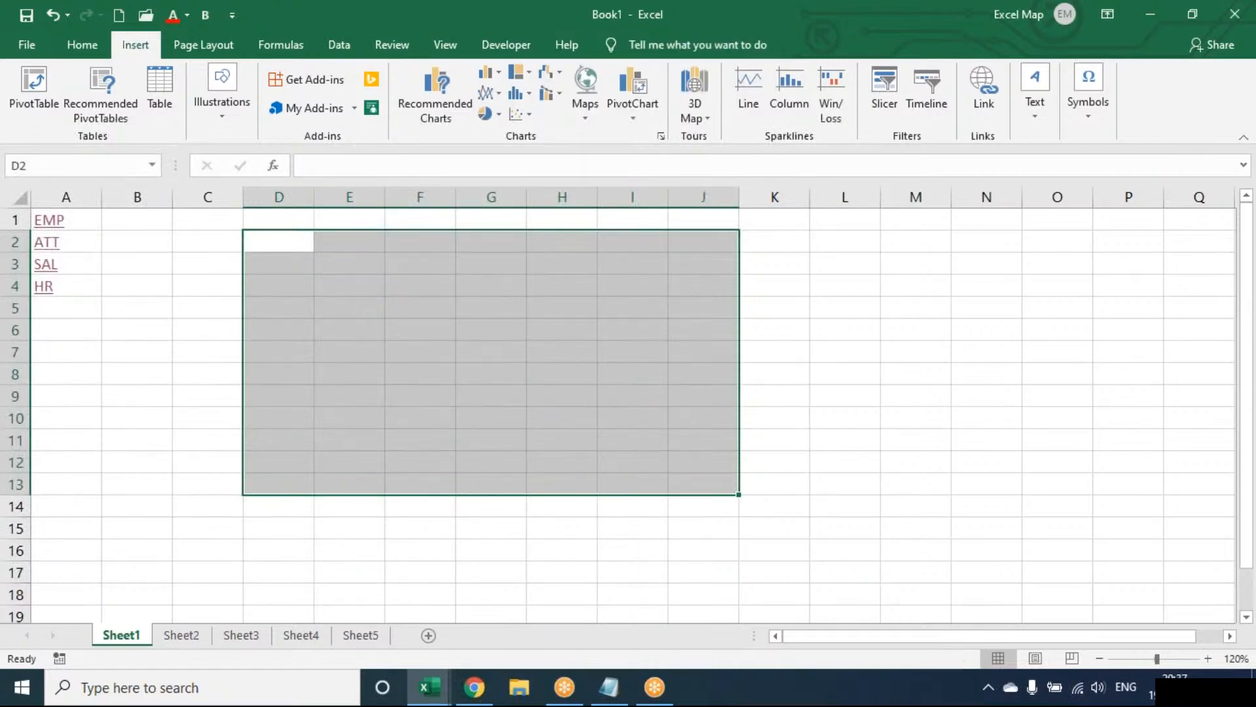
pyautogui.click(458, 344)
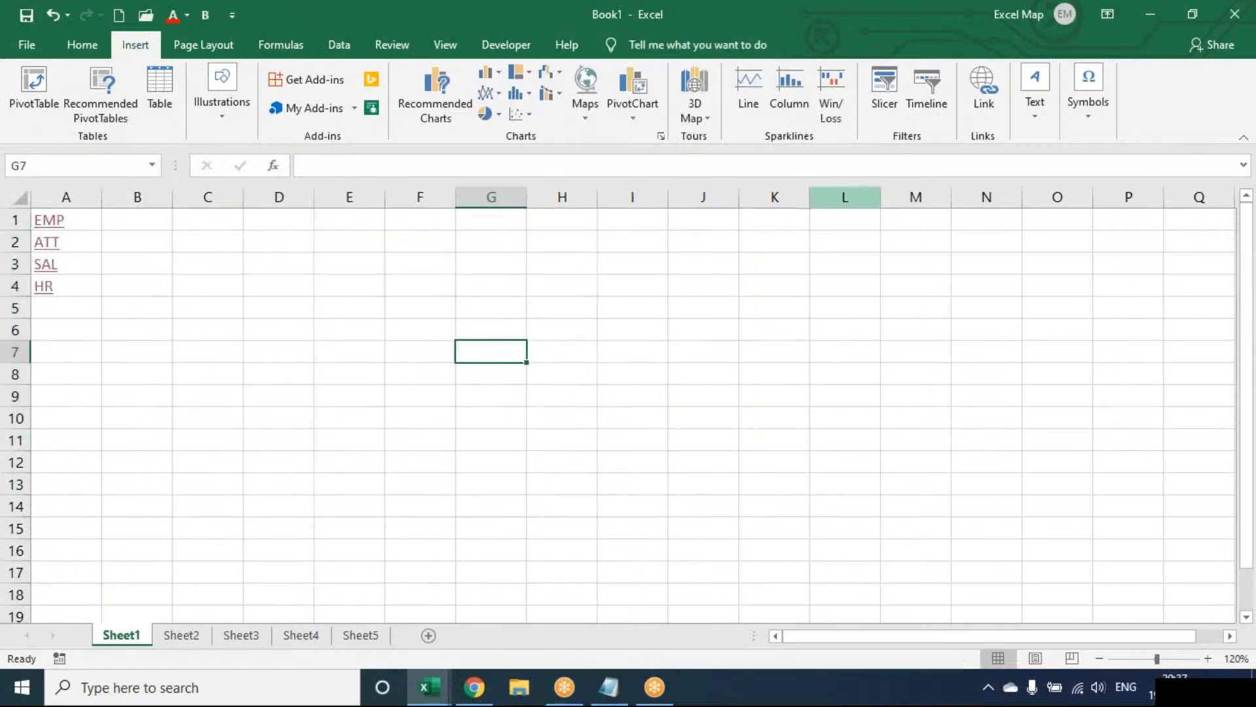
# Draw a text box on Sheet1 covering roughly cells E4 to H8.
pyautogui.click(1034, 111)
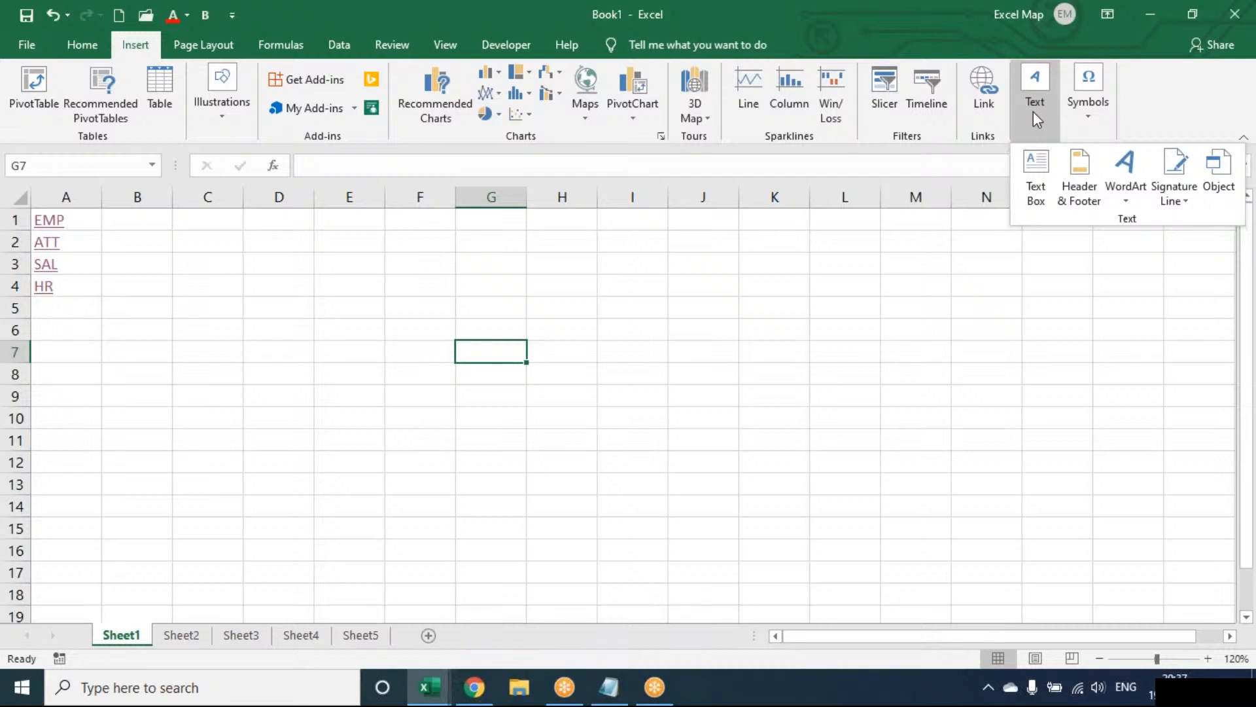
pyautogui.click(1031, 170)
pyautogui.moveTo(333, 280)
pyautogui.mouseDown()
pyautogui.moveTo(462, 364)
pyautogui.moveTo(572, 386)
pyautogui.mouseUp()
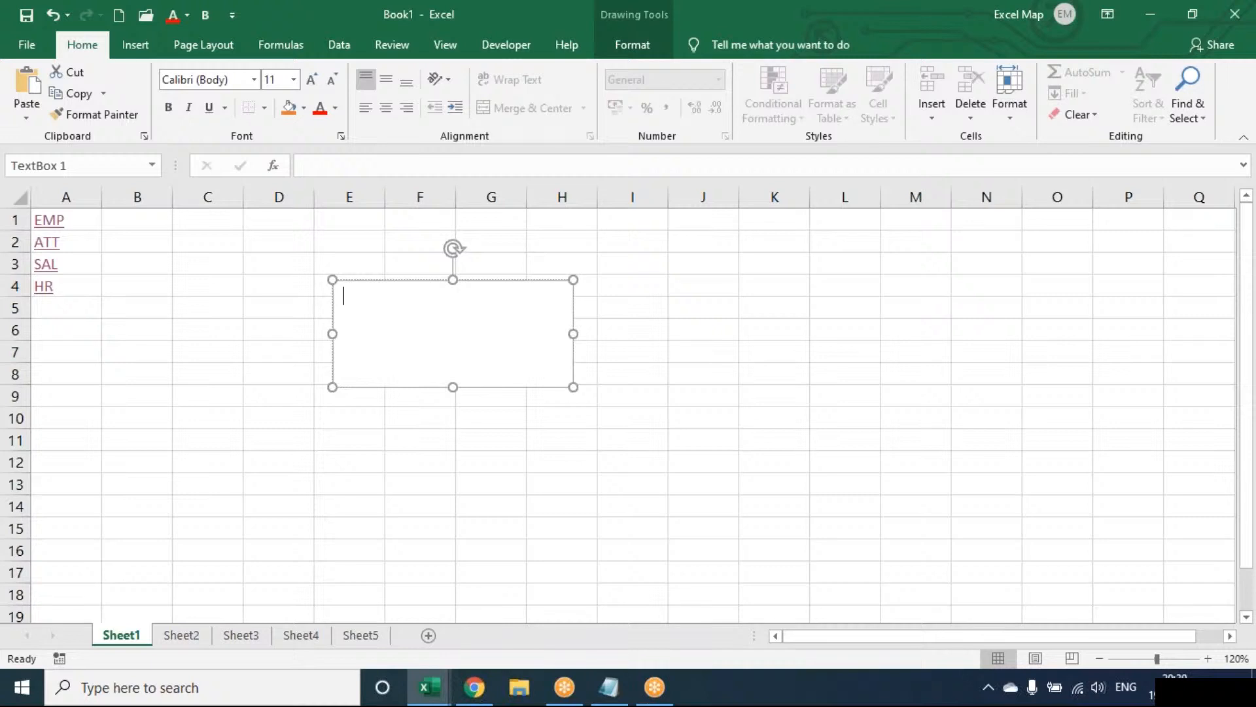
pyautogui.click(138, 52)
pyautogui.click(1047, 121)
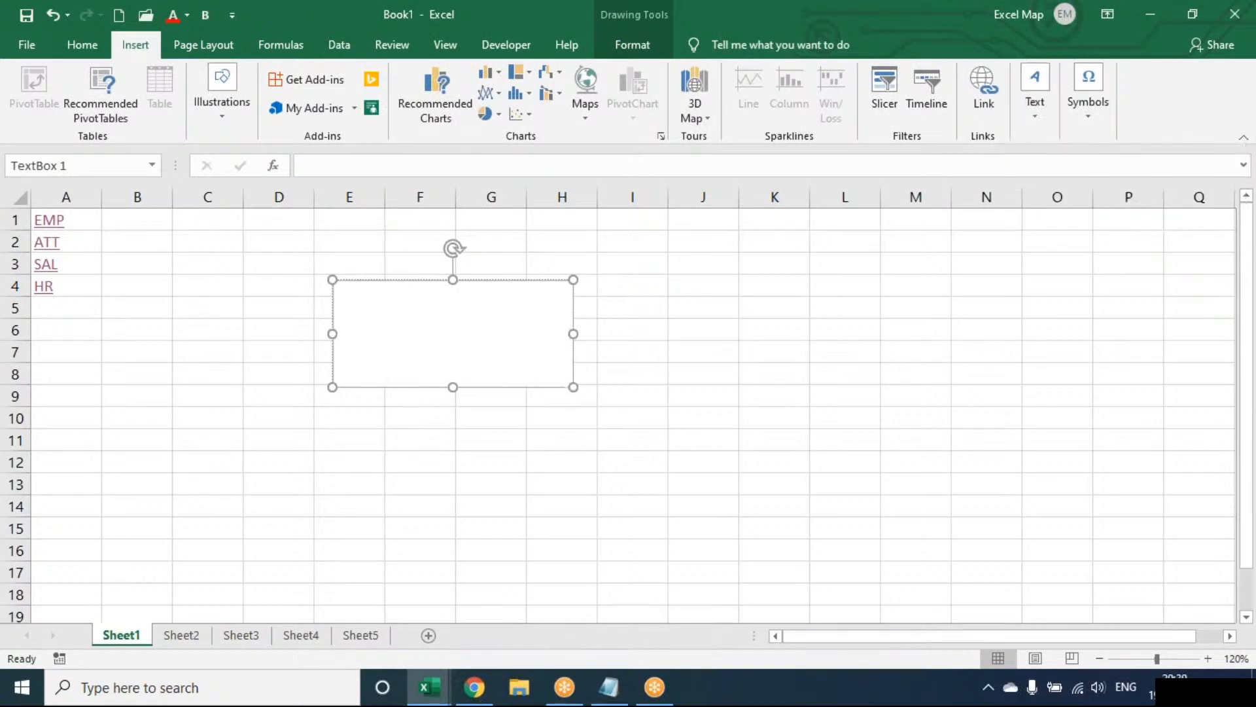
# Enlarge the text box to about 7 × 3.8 cm and enter six lines of placeholder text, from SADFADSF to ASDF ASDF.
pyautogui.moveTo(573, 387); pyautogui.dragTo(624, 438)
pyautogui.write('SADFADSF ASDFASDF A DF A SFDAS FDA SDF ASDF ASDF')
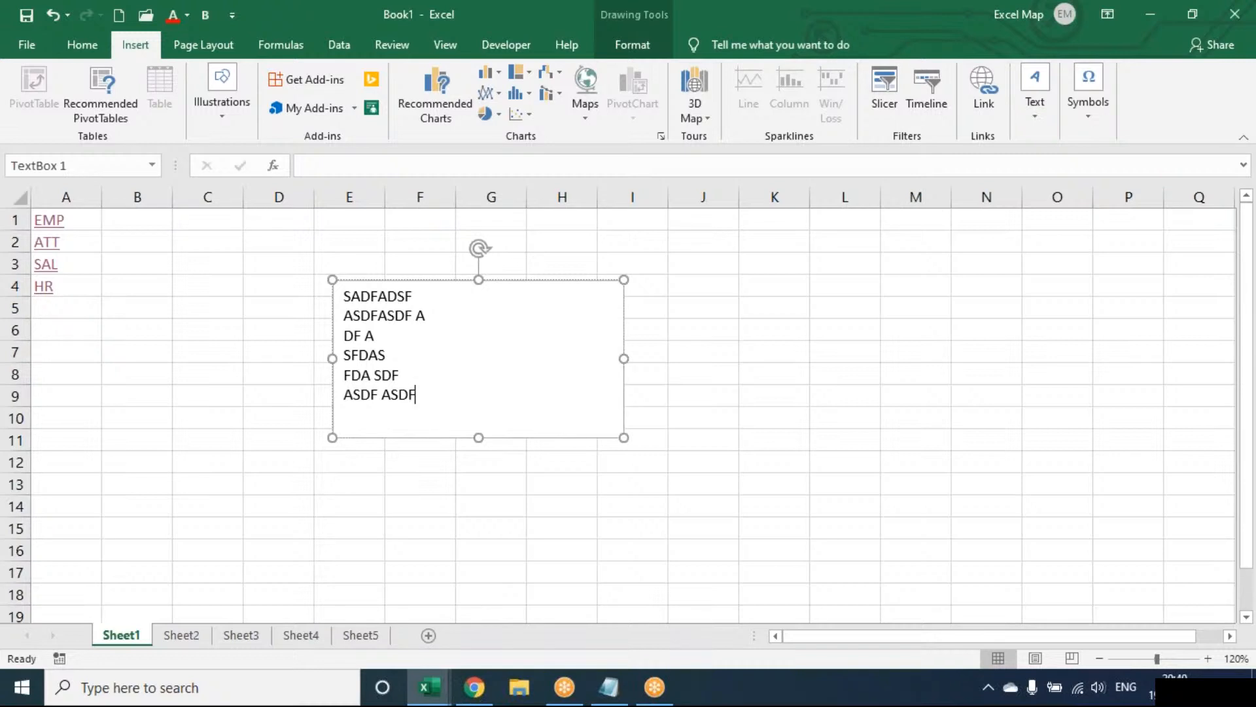
pyautogui.click(234, 360)
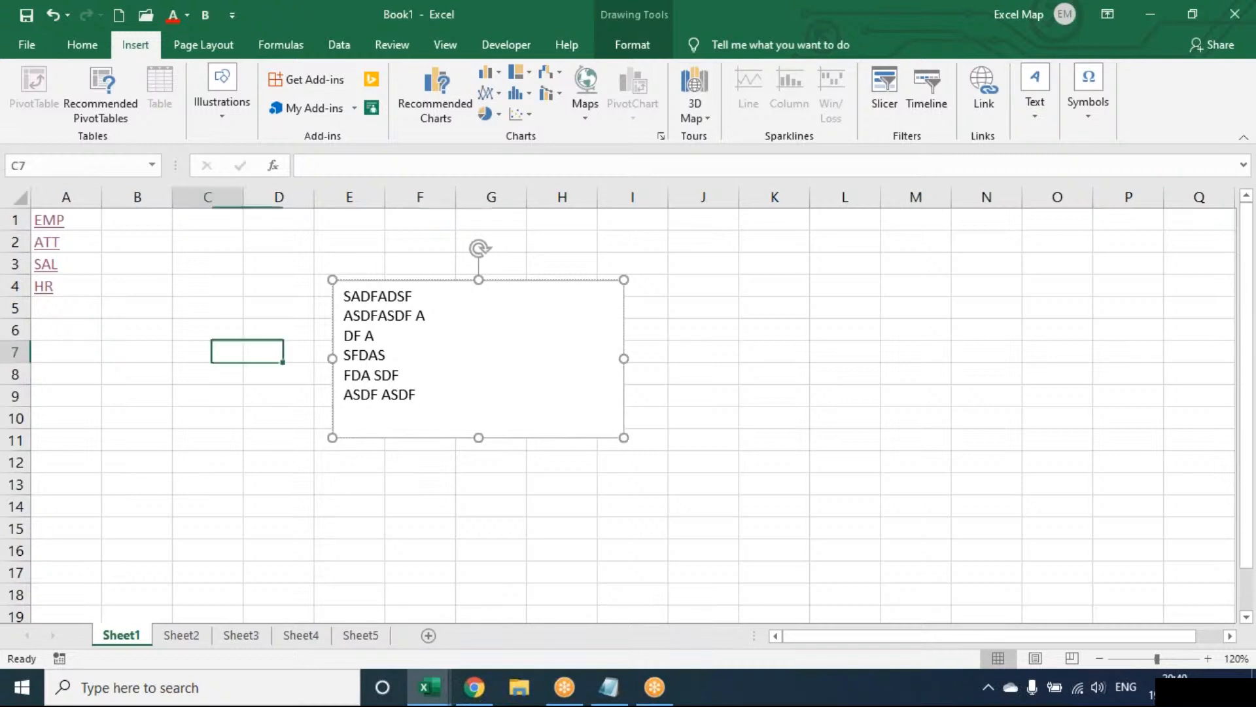
pyautogui.click(218, 116)
pyautogui.click(223, 176)
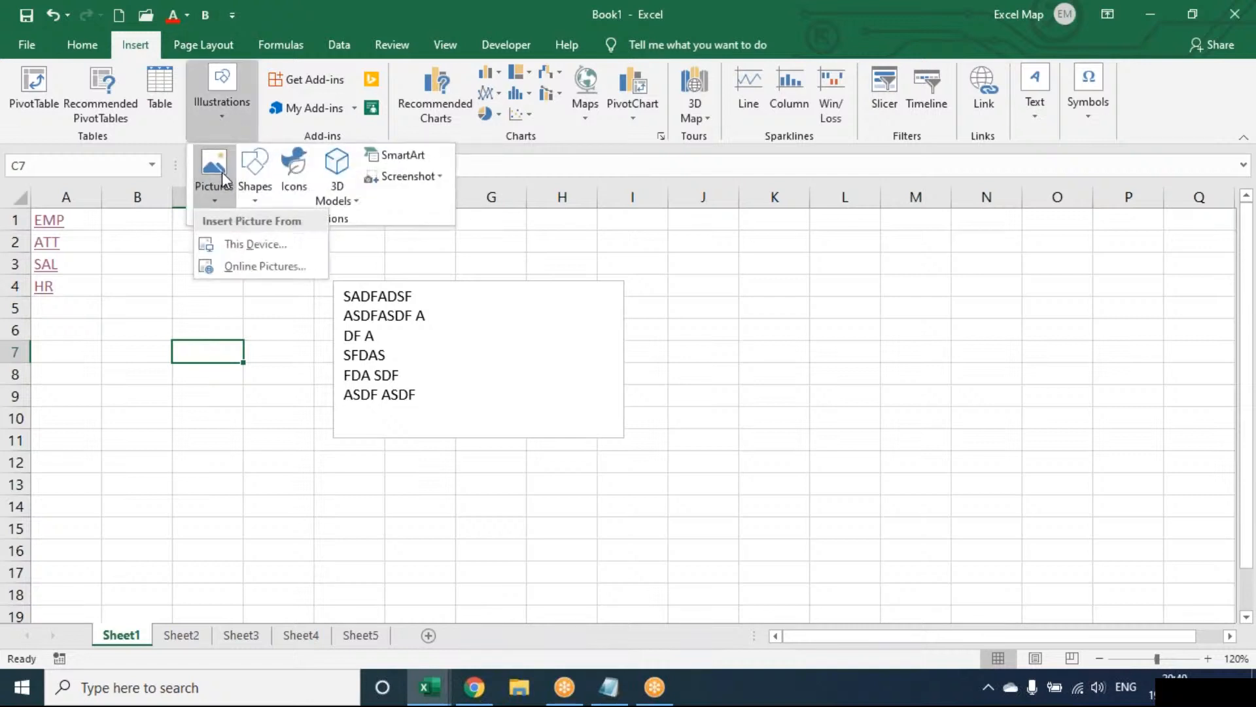
# Fill the text box on Sheet1 with the picture file IMAGE from the Desktop folder.
pyautogui.click(467, 302)
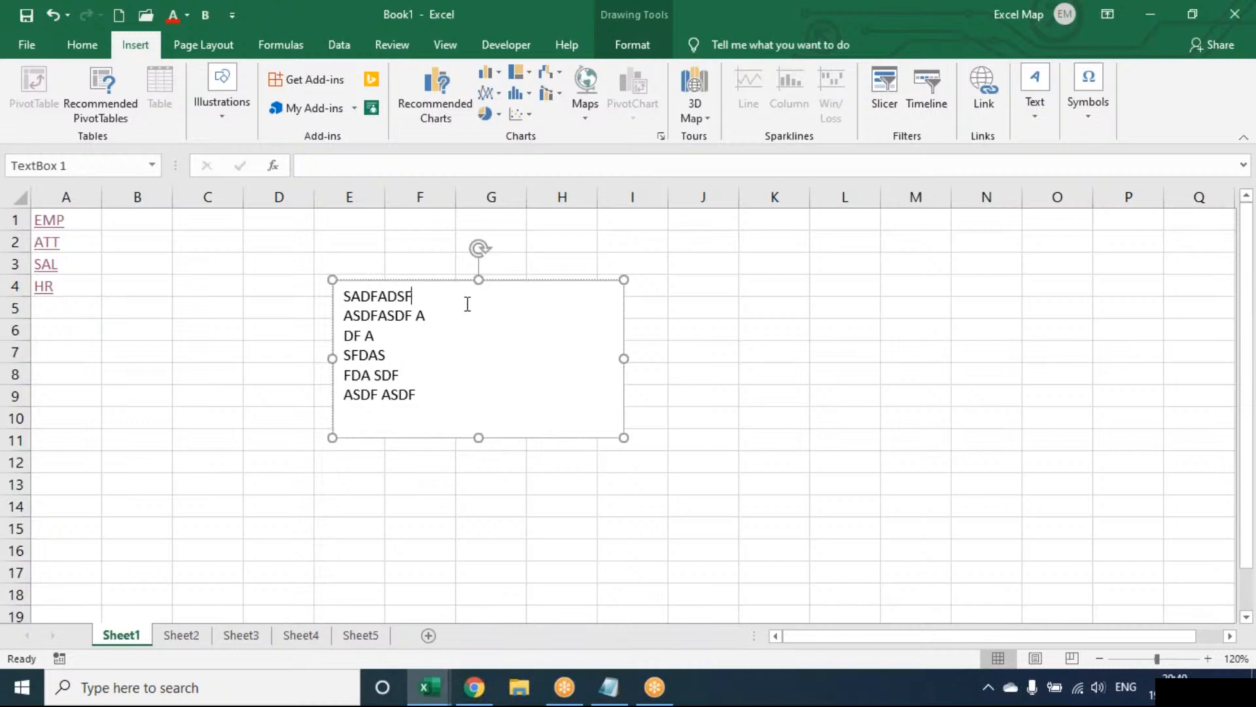
pyautogui.click(629, 52)
pyautogui.click(478, 75)
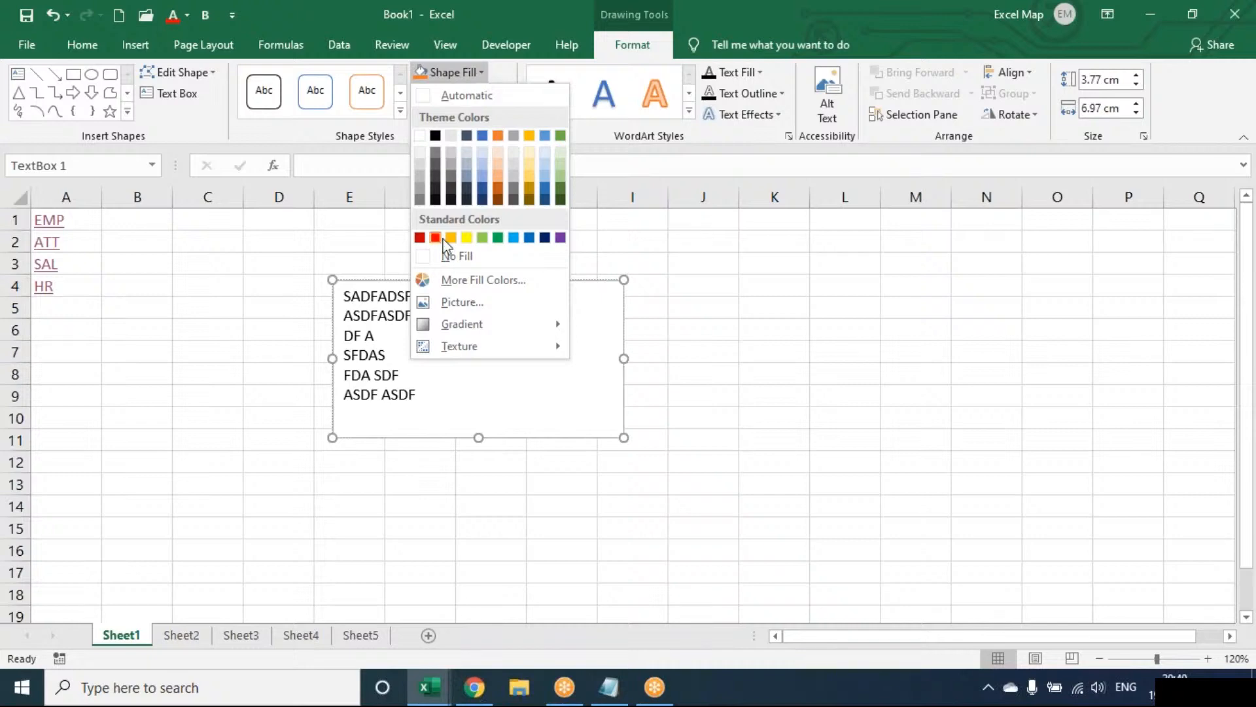
pyautogui.click(425, 306)
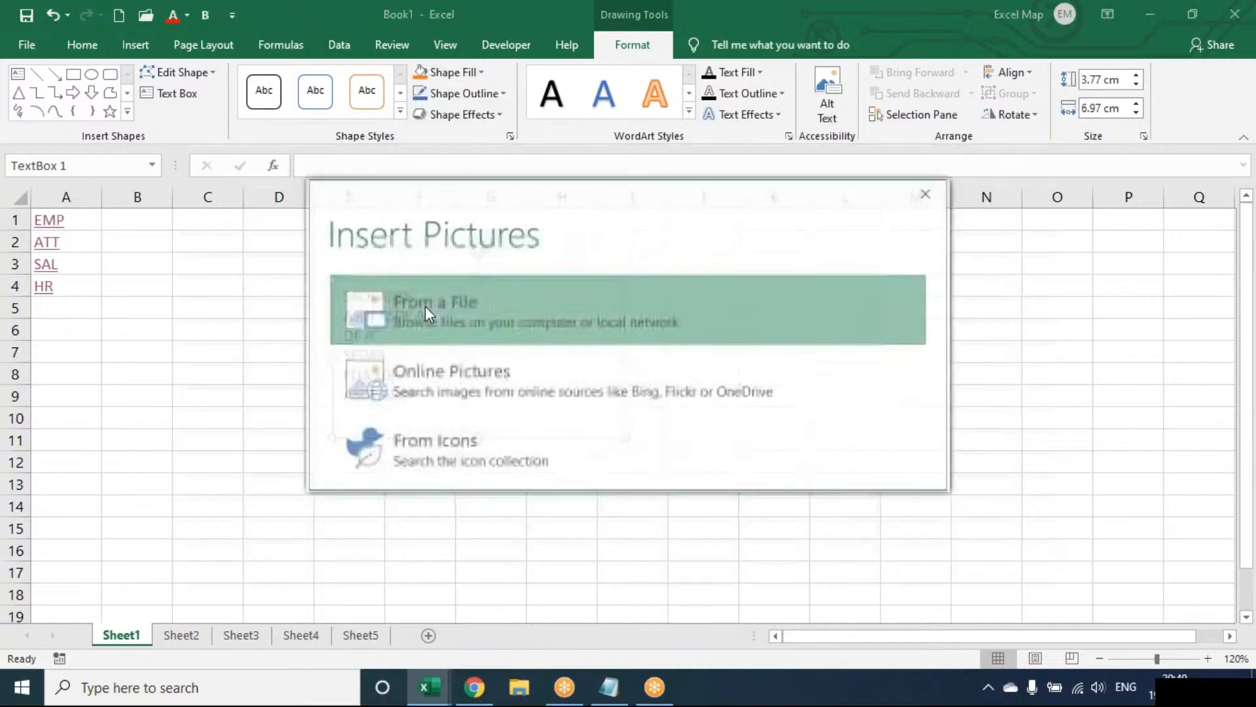
pyautogui.click(426, 306)
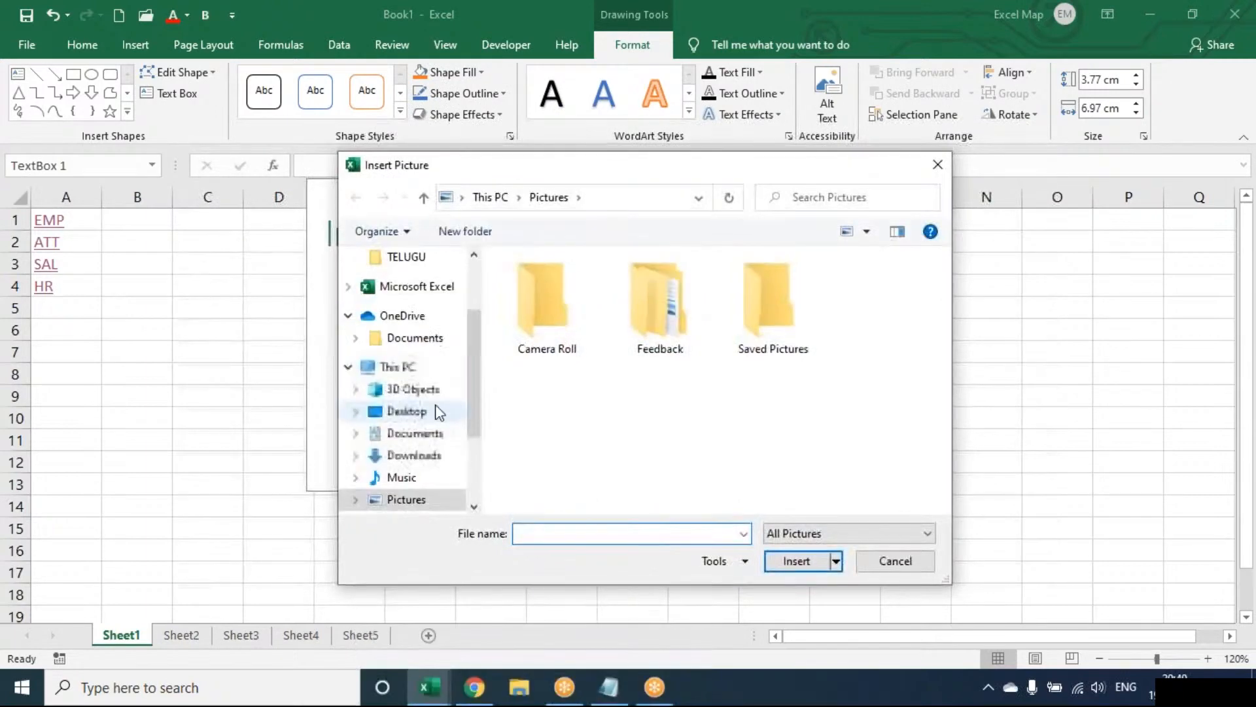
pyautogui.click(435, 409)
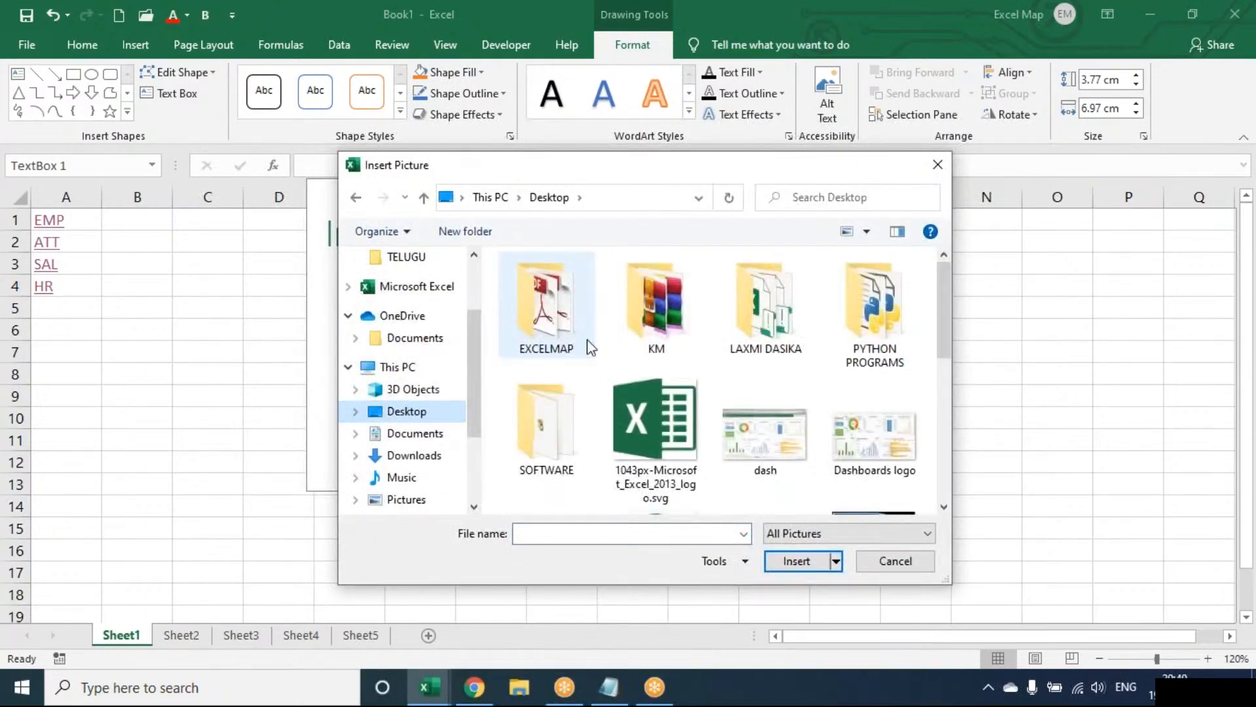
pyautogui.click(587, 339)
pyautogui.press('Down')
pyautogui.press('Down')
pyautogui.scroll(-1, 589, 347)
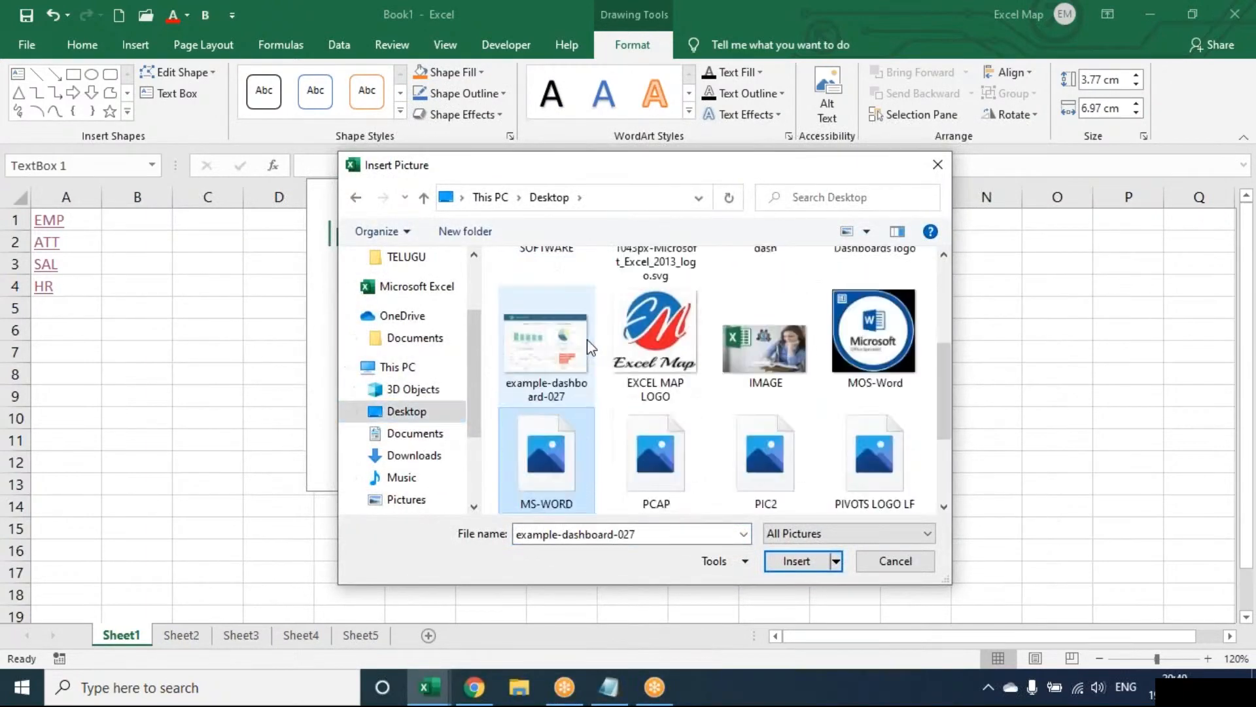
pyautogui.press('Down')
pyautogui.click(748, 355)
pyautogui.doubleClick(747, 354)
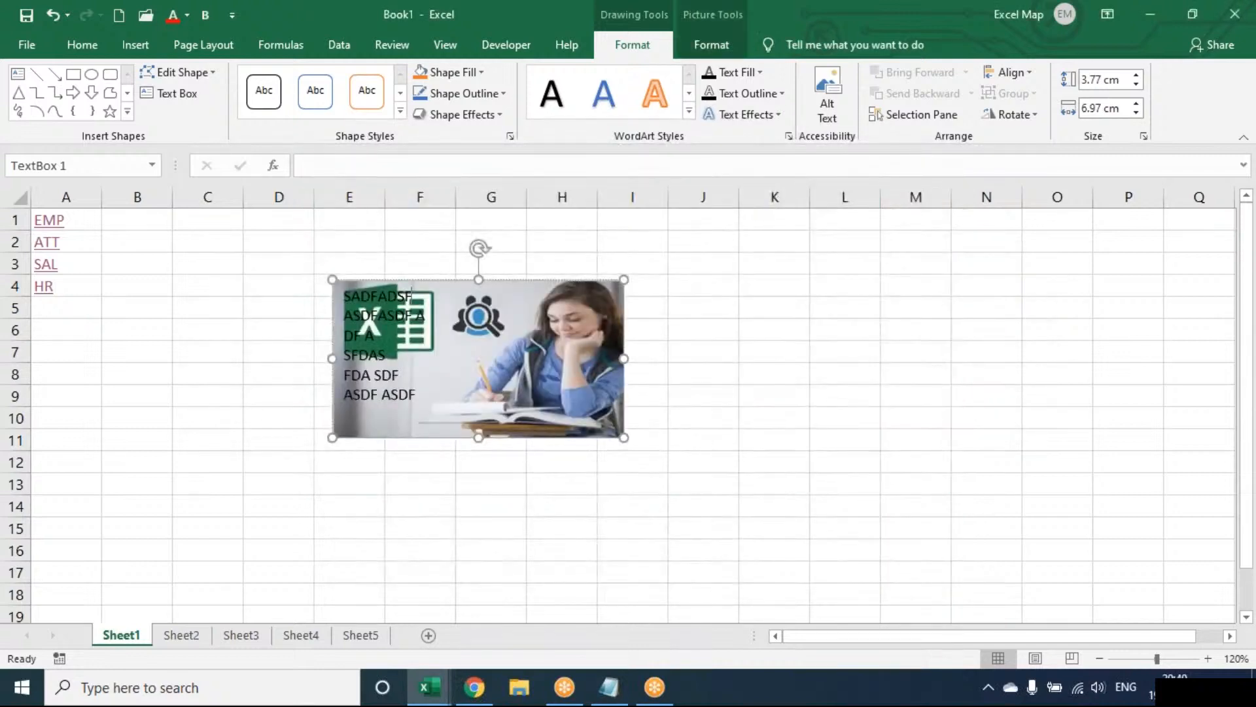
# Review the shape and picture formatting options for the picture-filled text box, and delete the box from Sheet1.
pyautogui.click(720, 43)
pyautogui.click(660, 43)
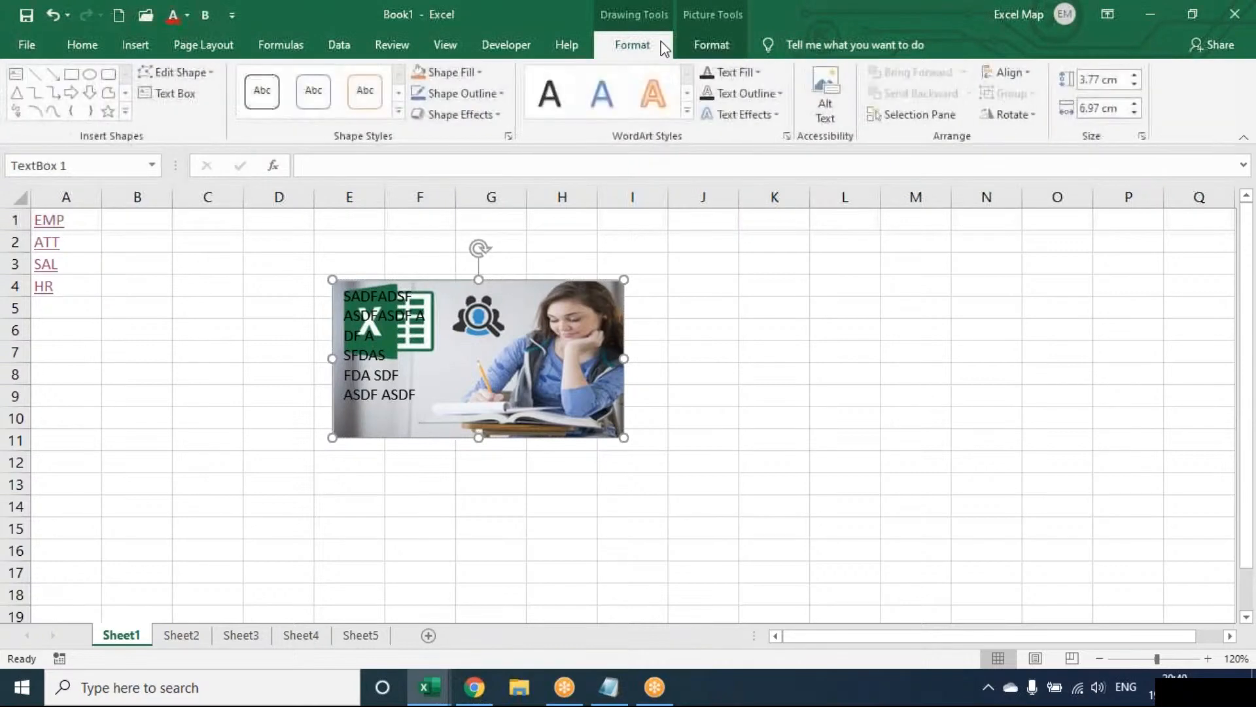
pyautogui.click(733, 46)
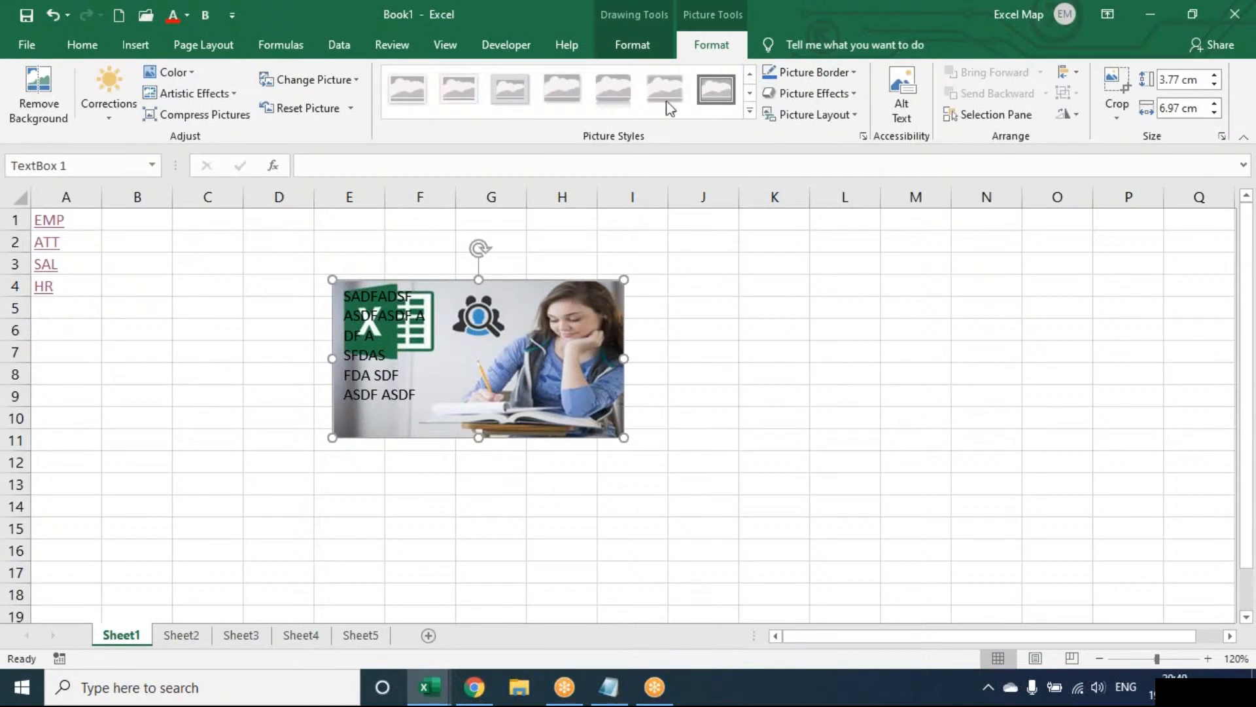
pyautogui.press('Delete')
pyautogui.click(420, 330)
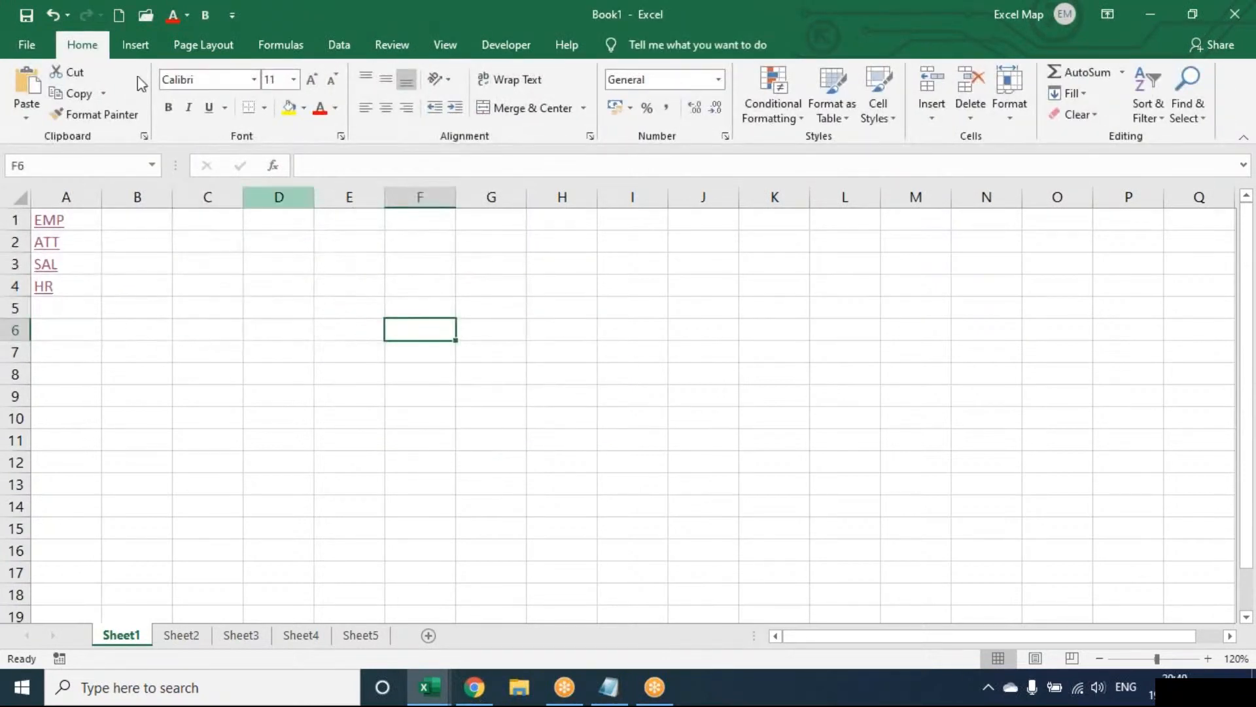
pyautogui.click(130, 48)
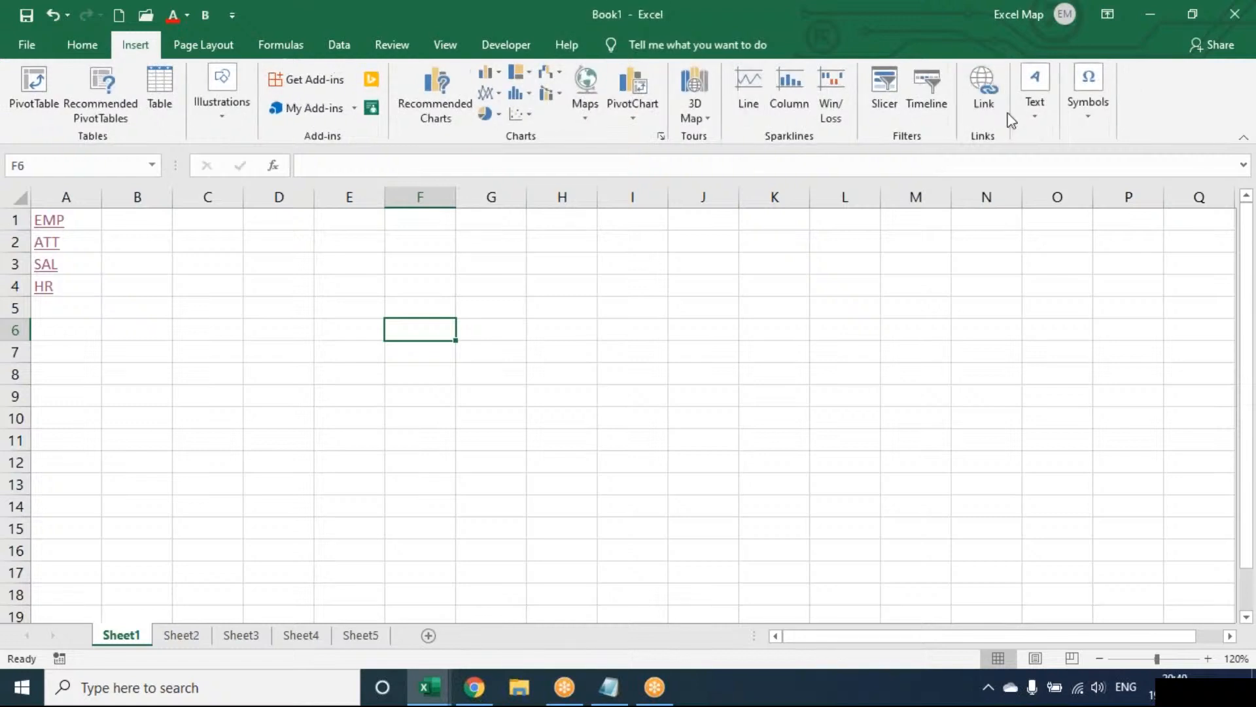
pyautogui.click(1029, 112)
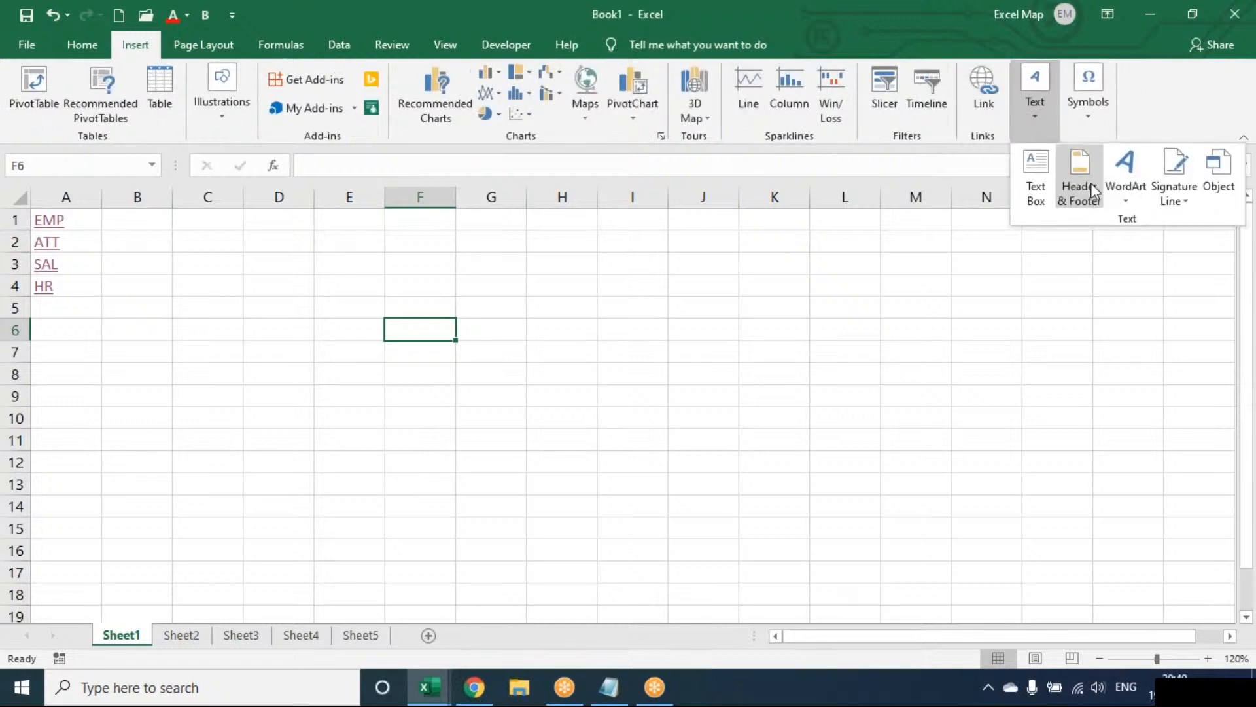
pyautogui.click(680, 318)
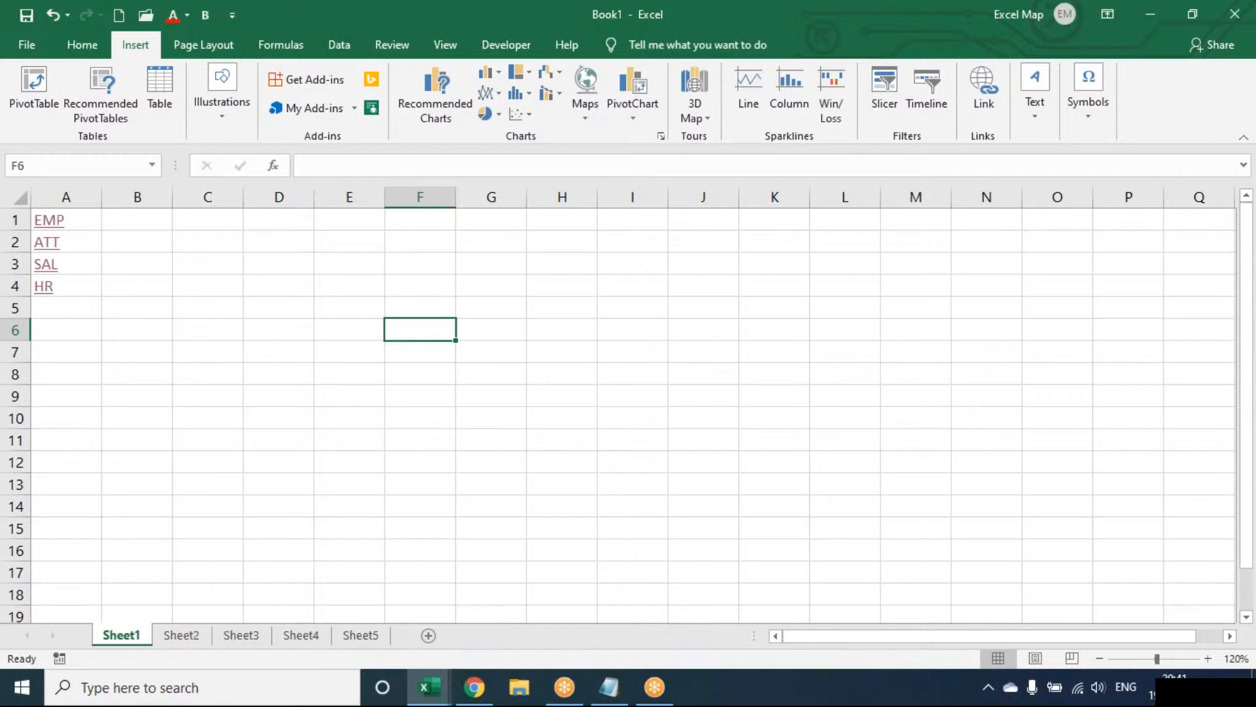
pyautogui.click(703, 308)
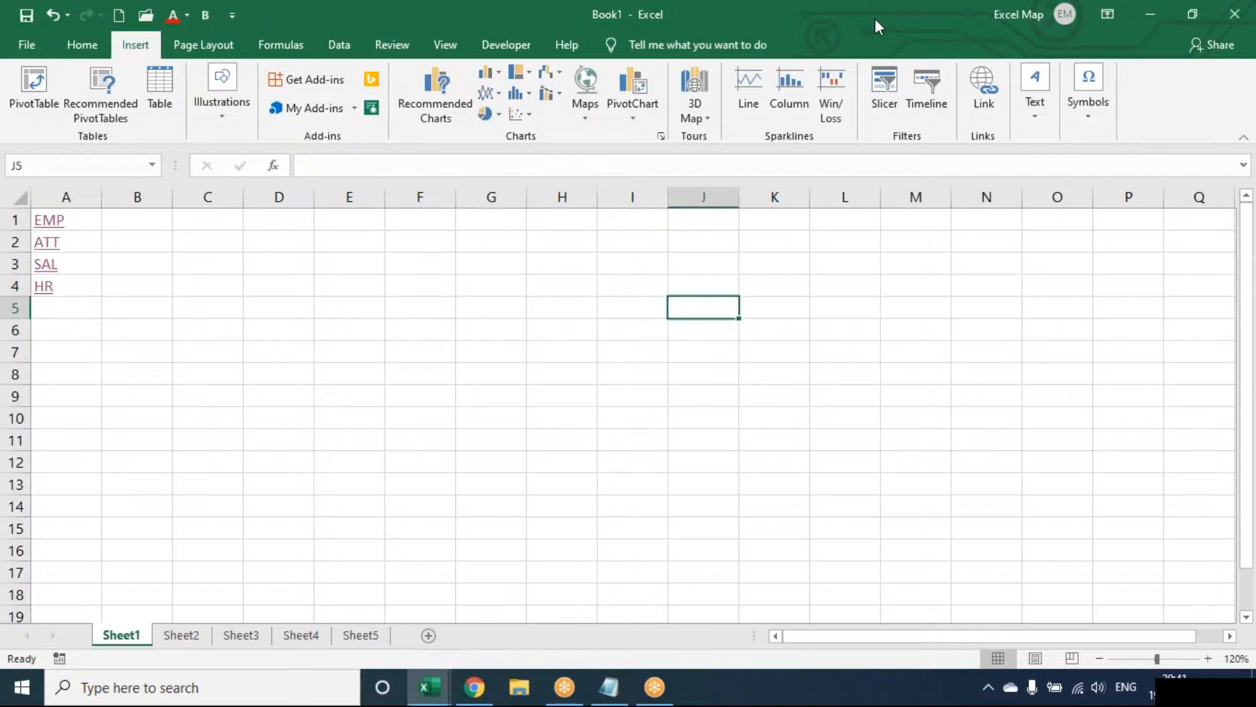
pyautogui.click(875, 19)
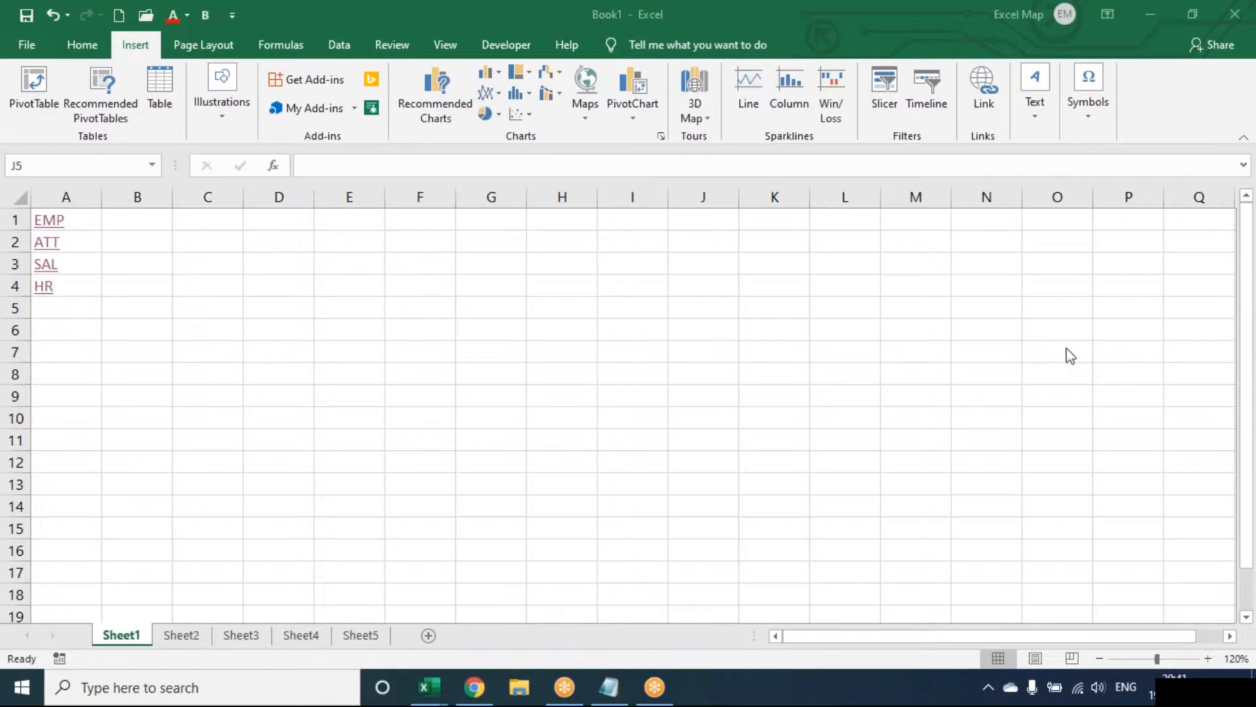
pyautogui.click(940, 81)
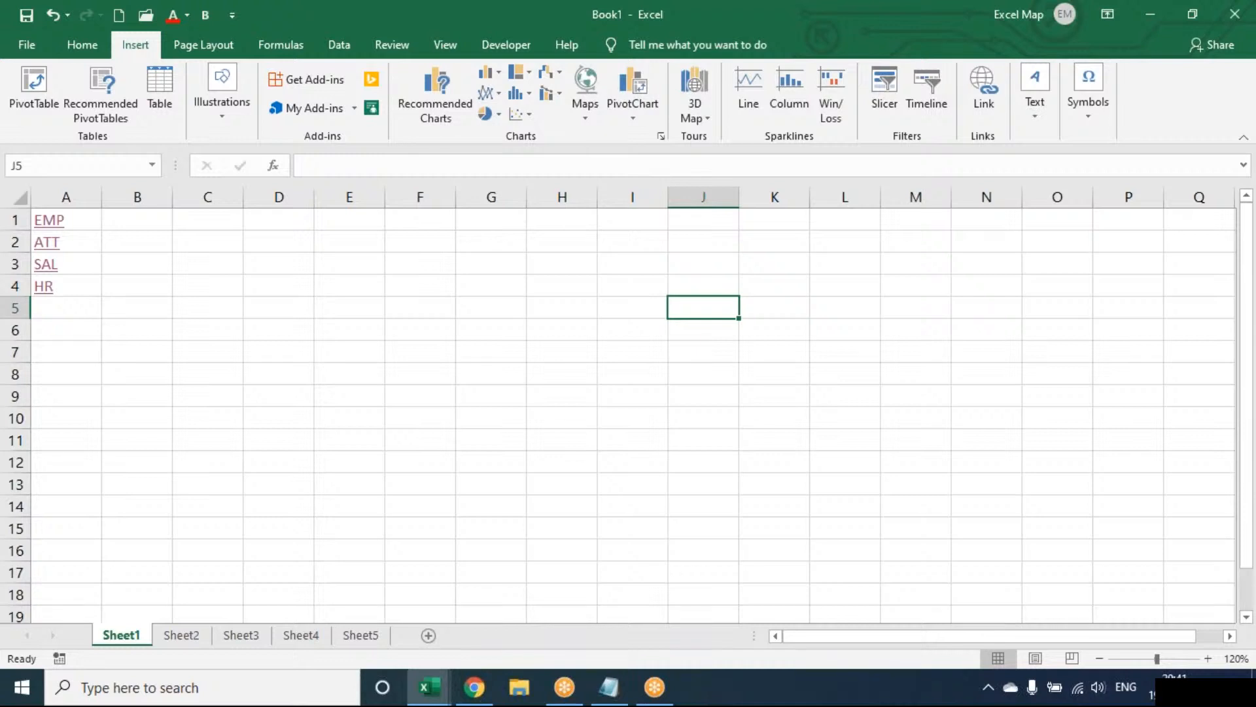
pyautogui.press('Up')
pyautogui.press('Up')
pyautogui.press('Up')
pyautogui.press('Up')
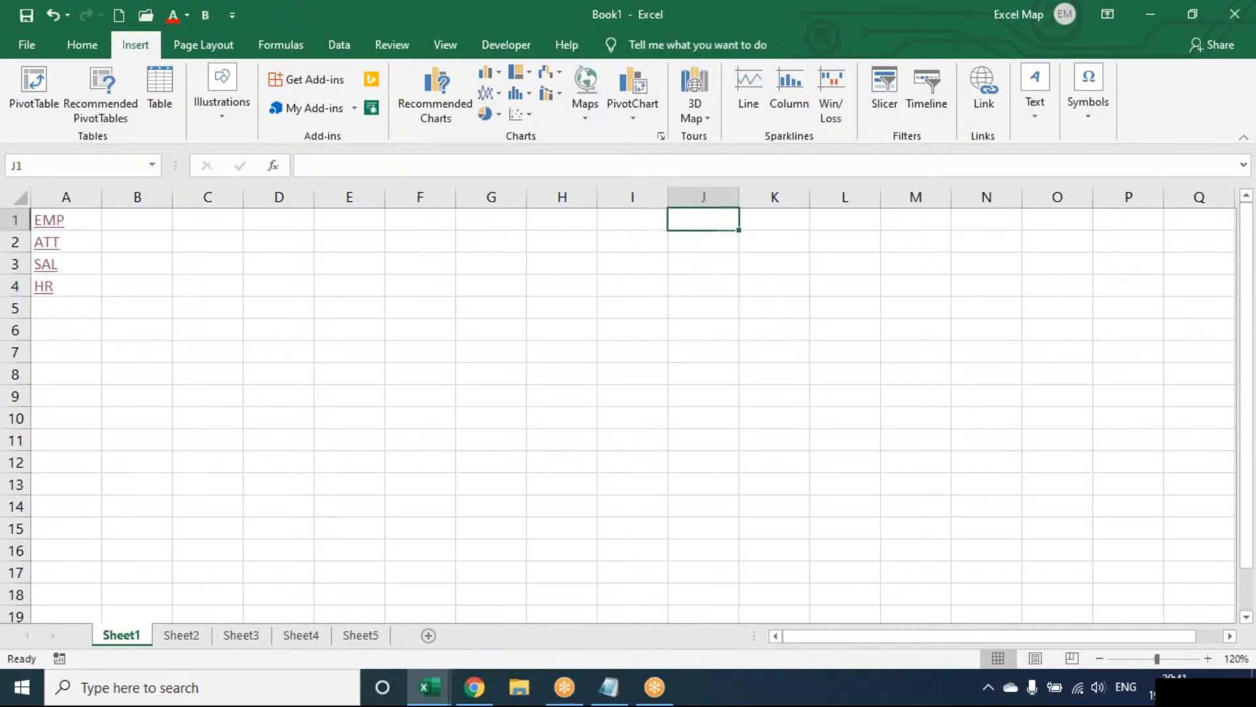
pyautogui.press('Left')
pyautogui.press('Left')
pyautogui.press('Left')
pyautogui.press('Left')
pyautogui.press('Left')
pyautogui.press('Left')
pyautogui.press('Left')
pyautogui.press('Left')
pyautogui.press('Left')
pyautogui.press('Down')
pyautogui.press('Down')
pyautogui.press('Down')
pyautogui.press('Down')
pyautogui.press('Down')
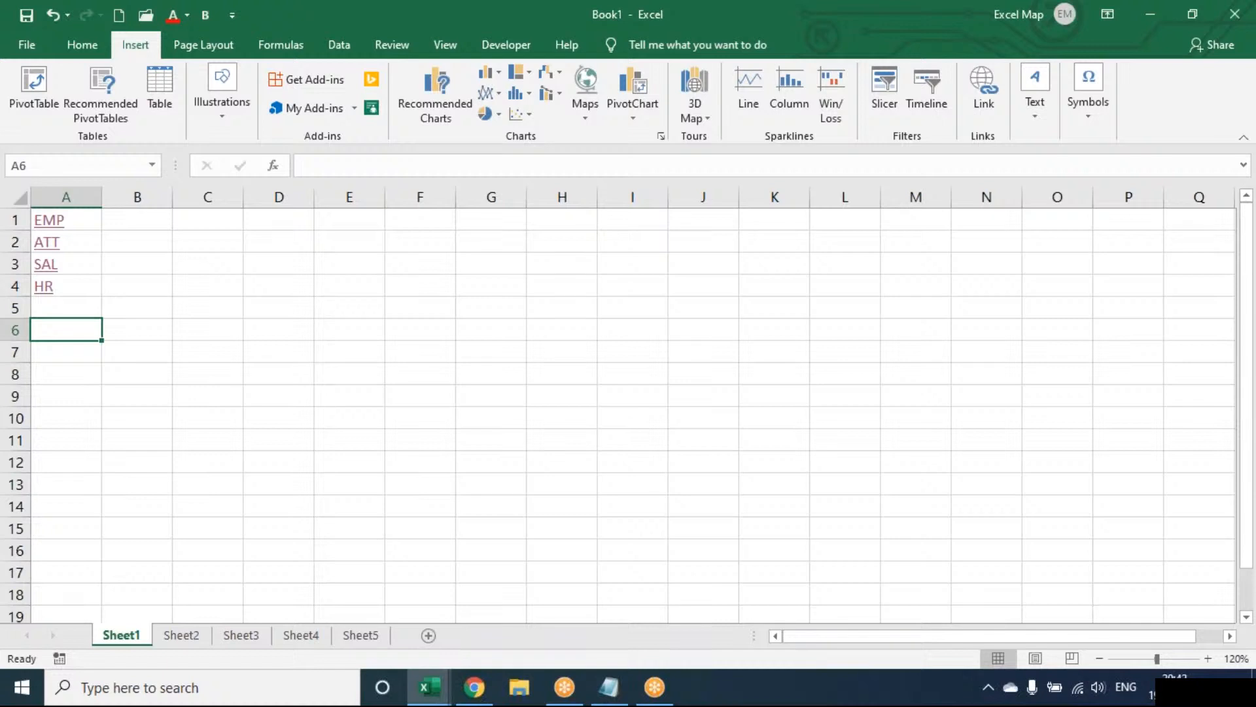
pyautogui.press('Right')
pyautogui.press('Right')
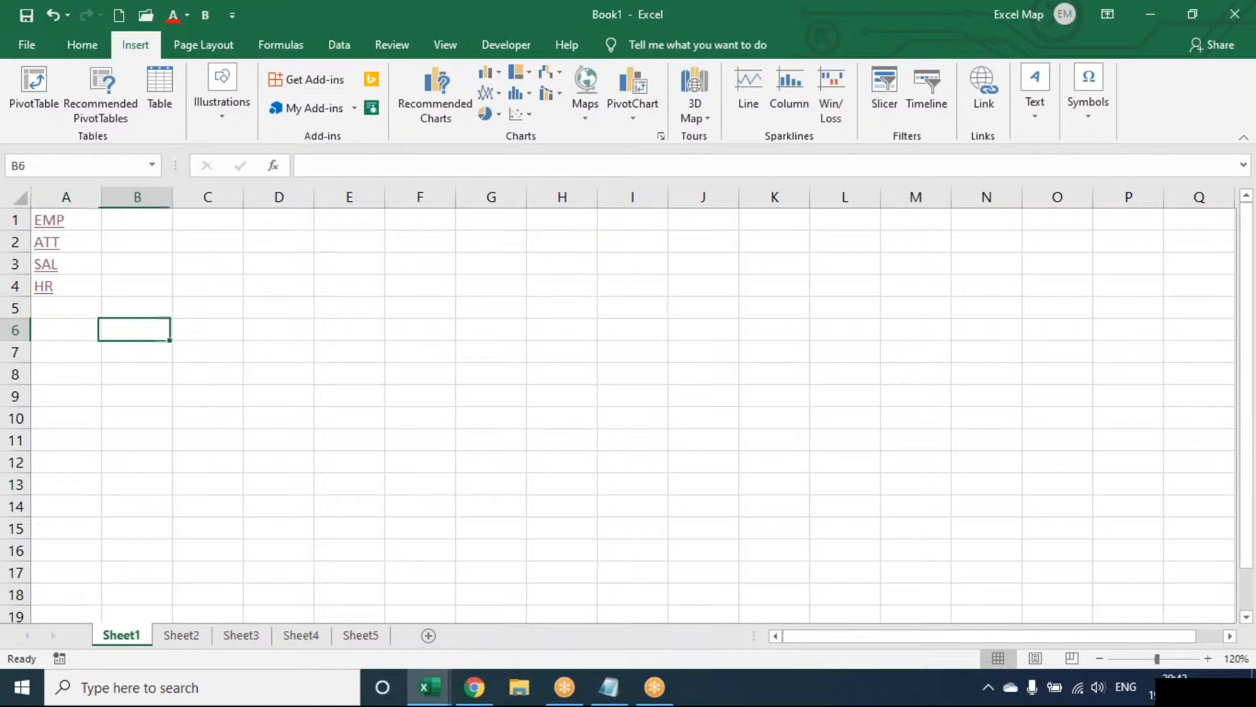
pyautogui.press('Up')
pyautogui.press('Up')
pyautogui.press('Up')
pyautogui.press('Up')
pyautogui.press('Up')
pyautogui.press('Left')
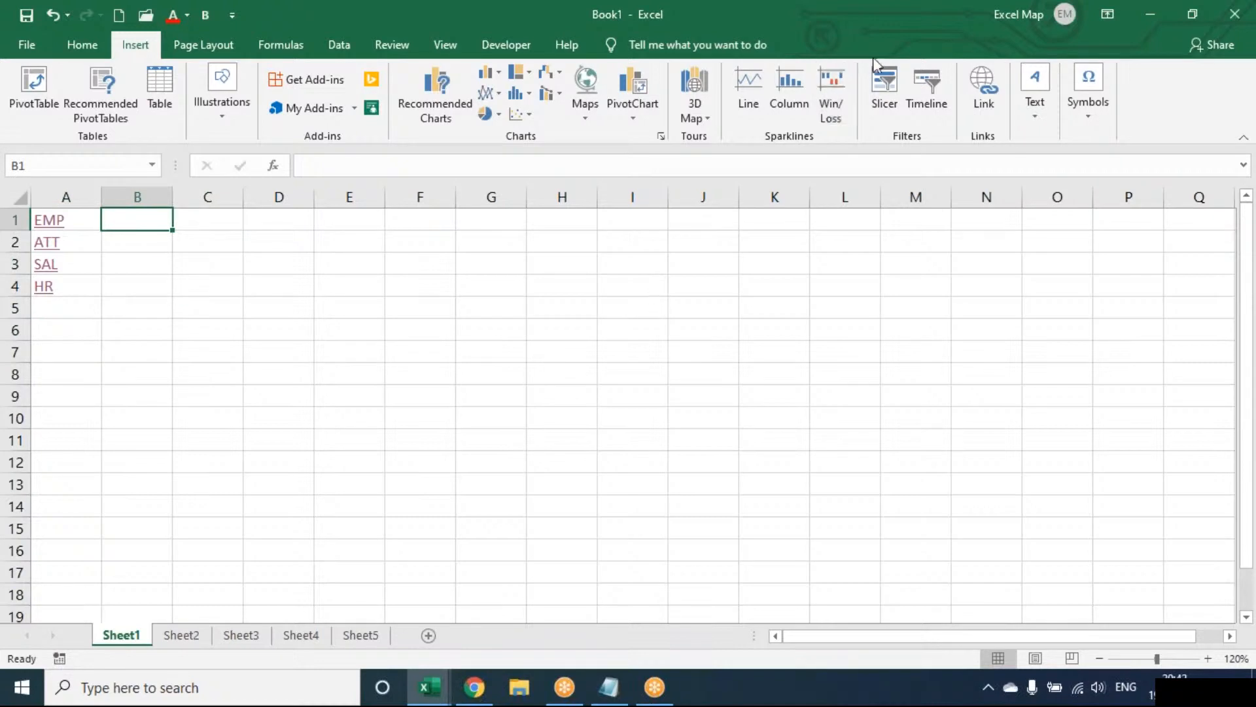
pyautogui.click(880, 36)
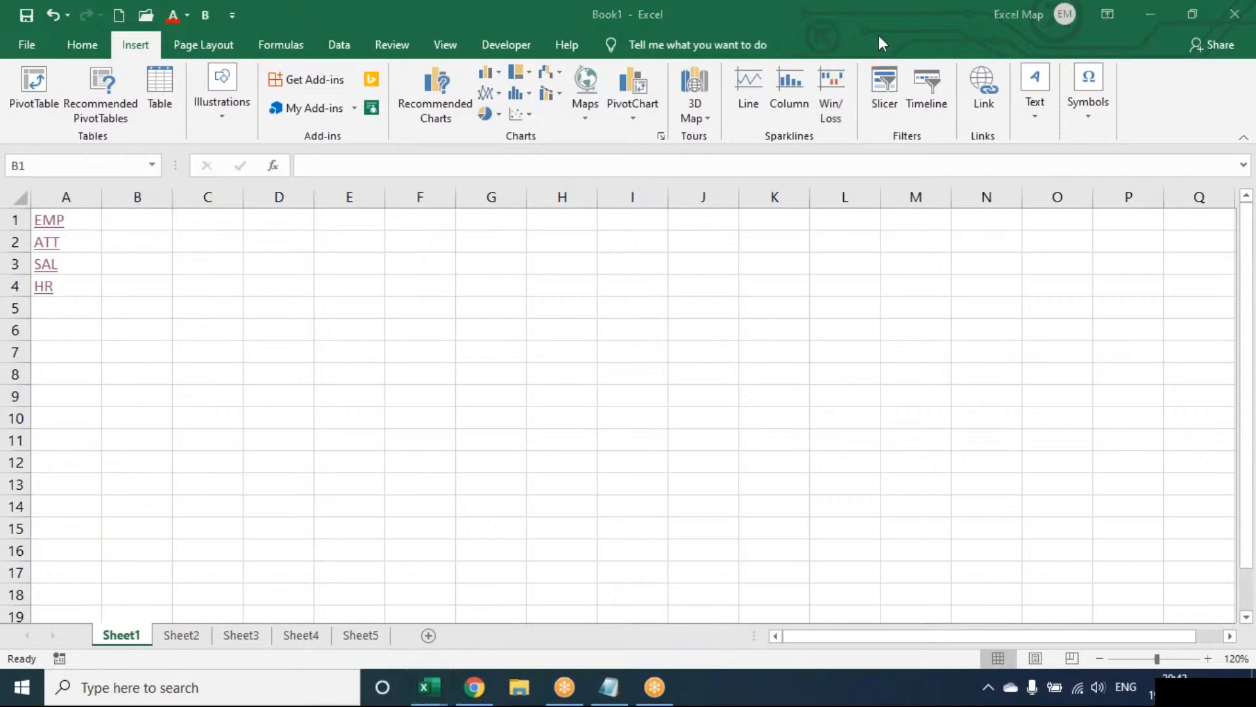